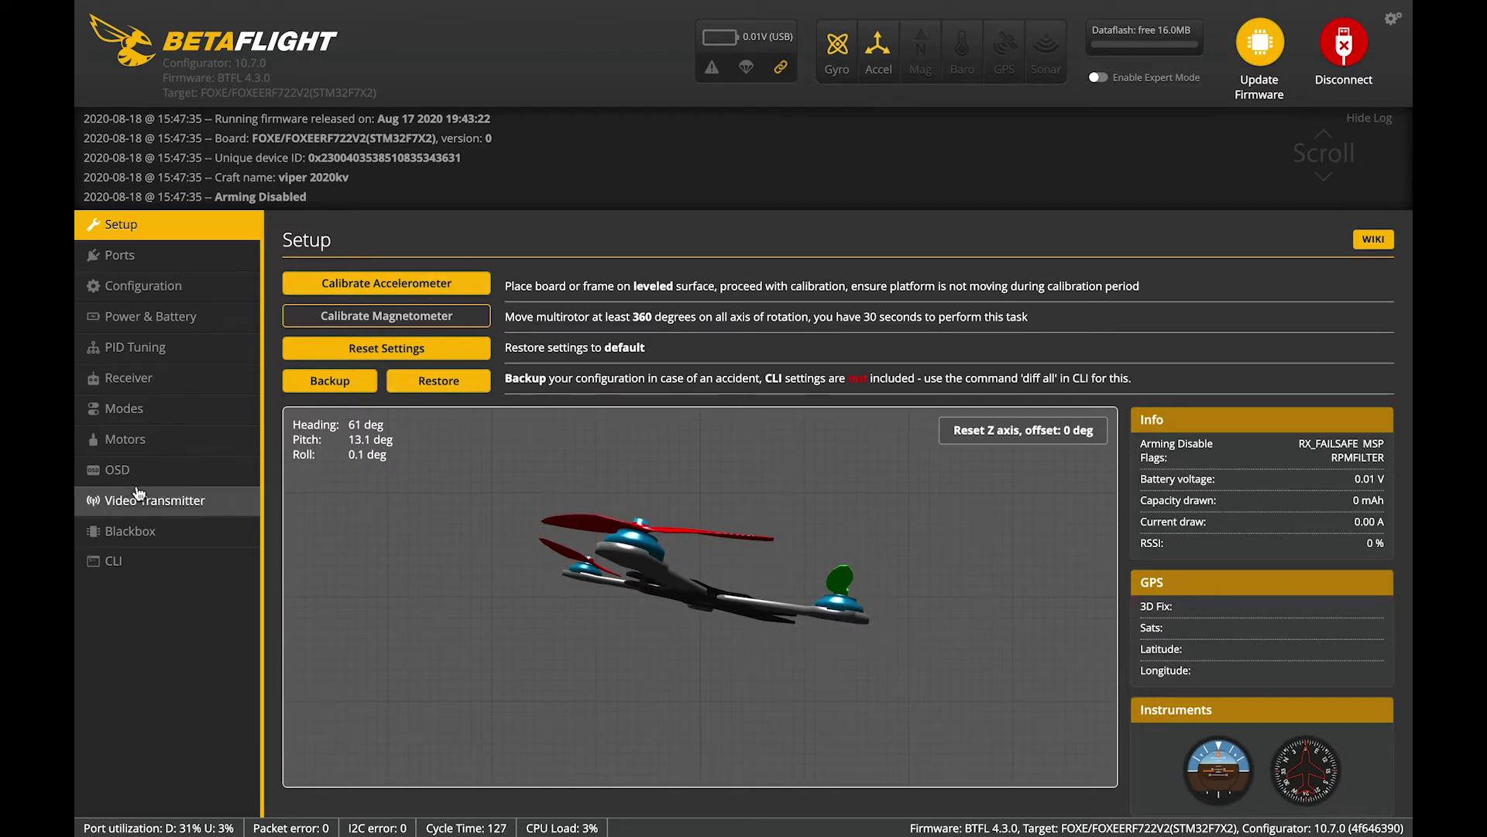
- Put the flight controller into DFU mode through the command line interface
{"action": "left_click", "coordinate": [116, 561]}
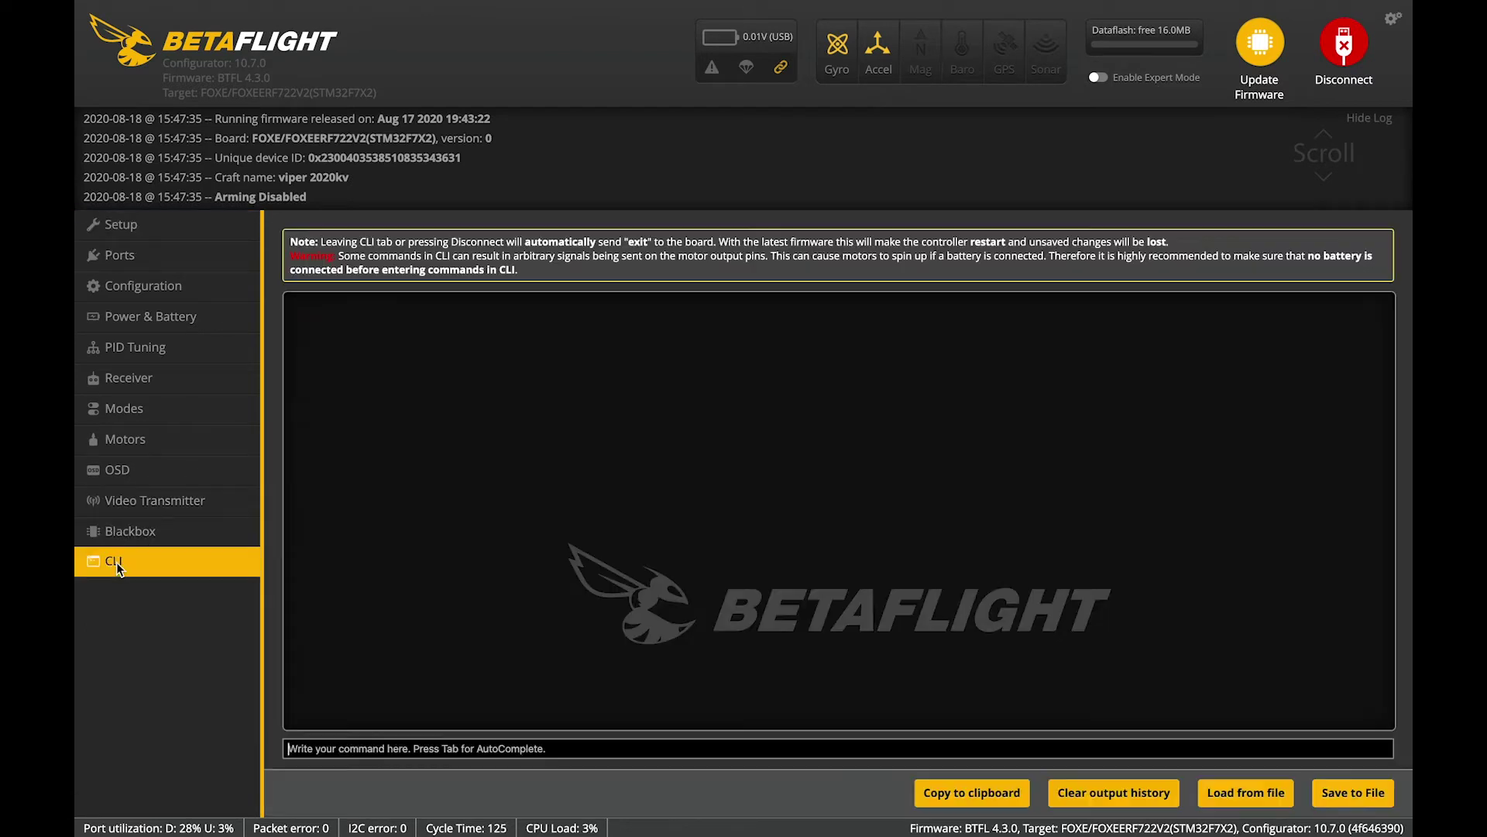
{"action": "left_click", "coordinate": [400, 745]}
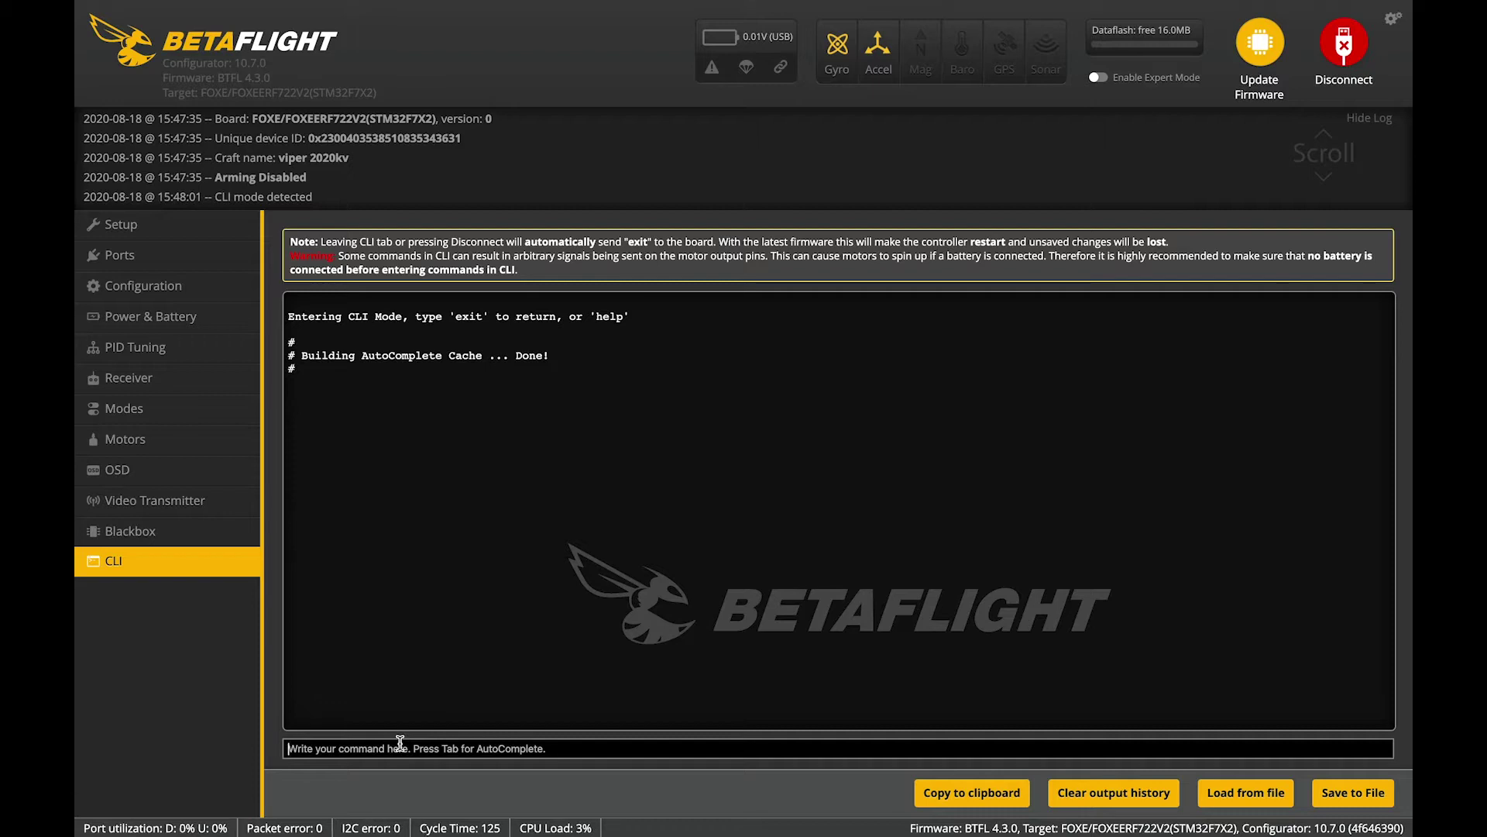
{"action": "type", "text": "exit"}
{"action": "key", "text": "Return"}
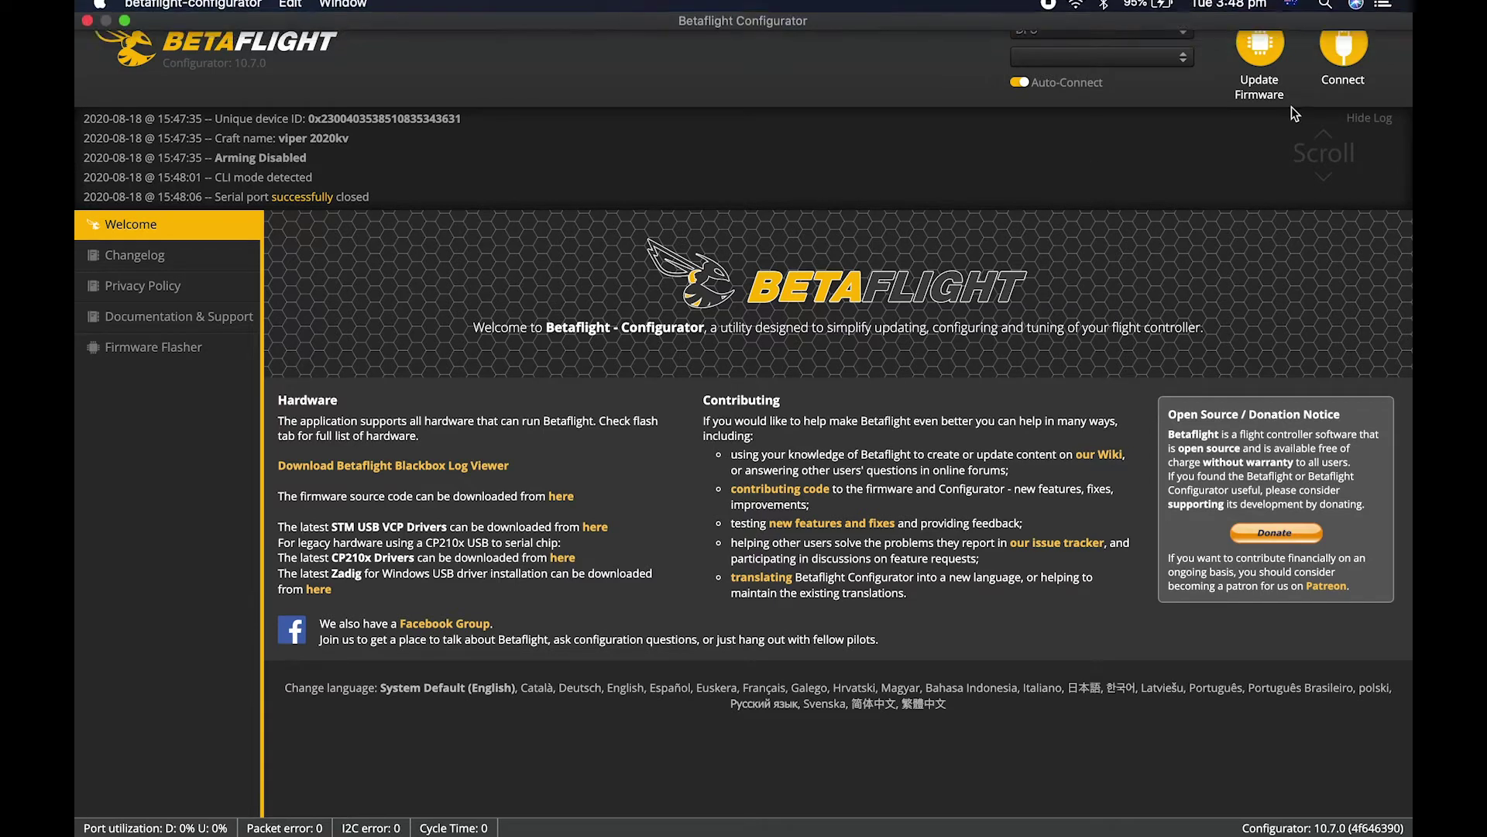
- Load the local firmware file betaflight_4.2.0_STM32F7X2_9c48748e3.hex from the Downloads folder into the Firmware Flasher
{"action": "left_click", "coordinate": [1342, 47]}
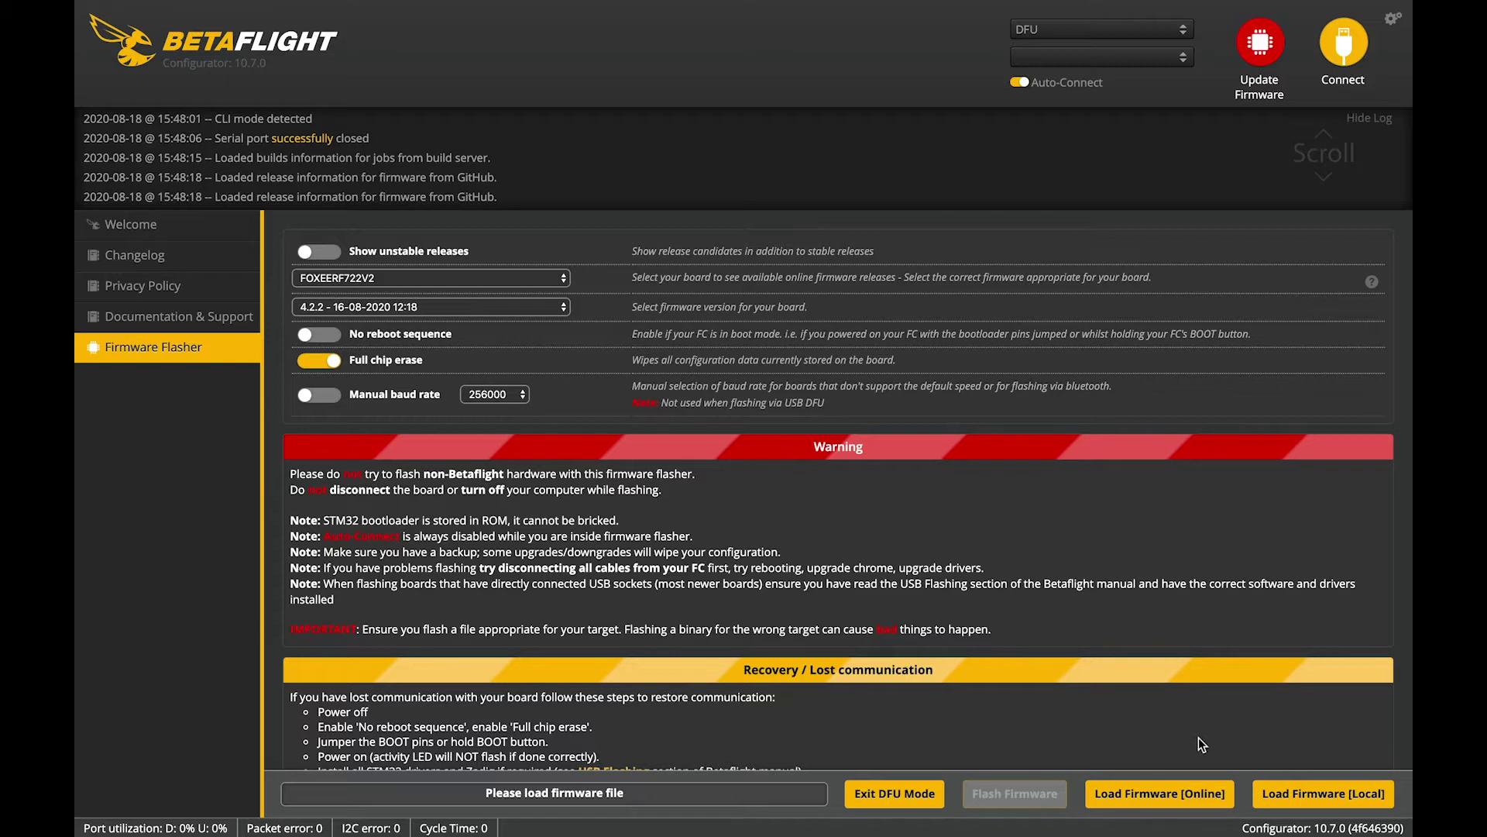
{"action": "left_click", "coordinate": [1306, 795]}
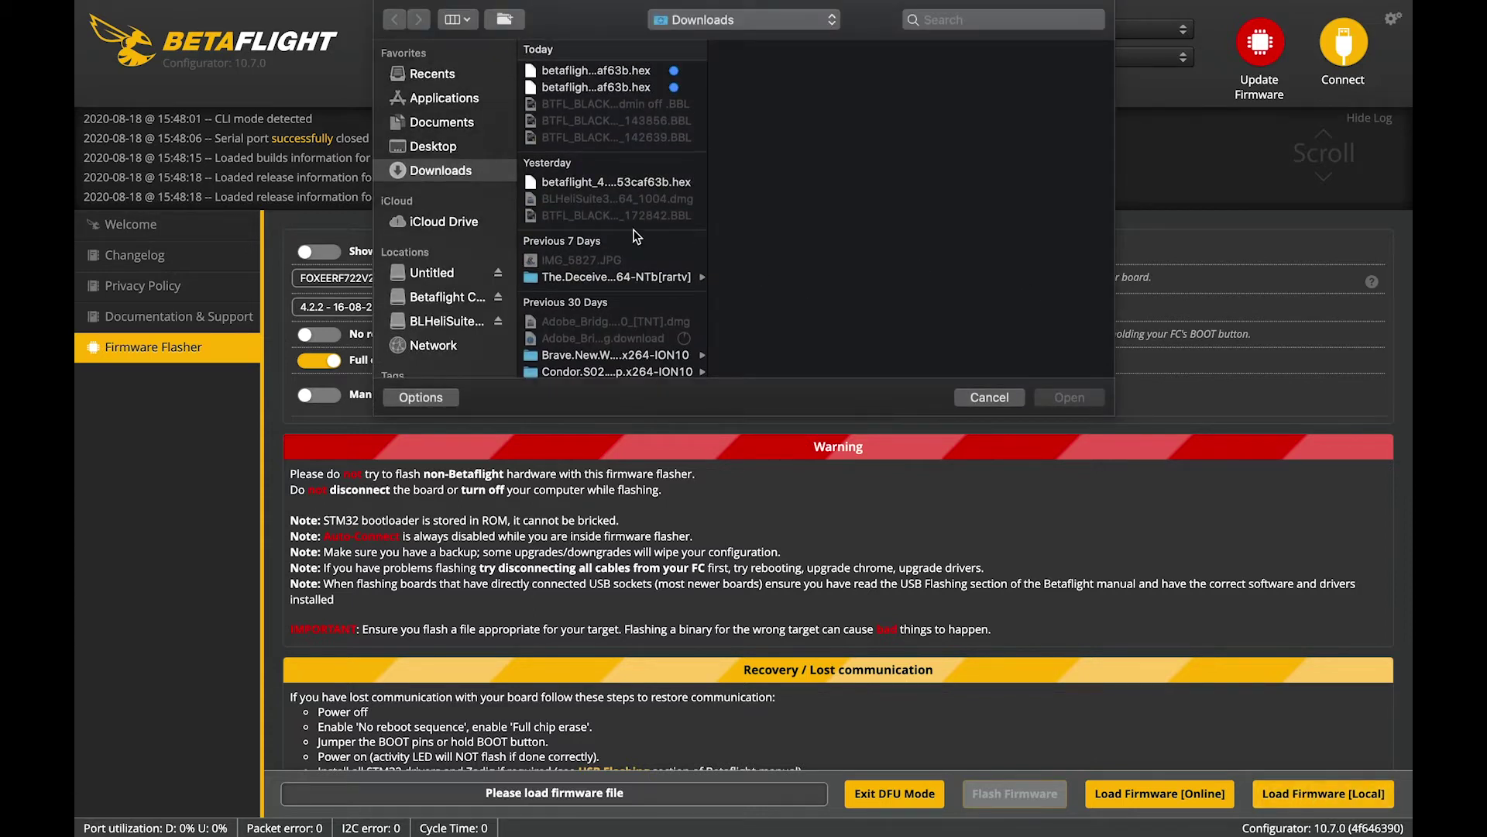
{"action": "scroll", "coordinate": [636, 237], "scroll_direction": "down", "scroll_amount": 15}
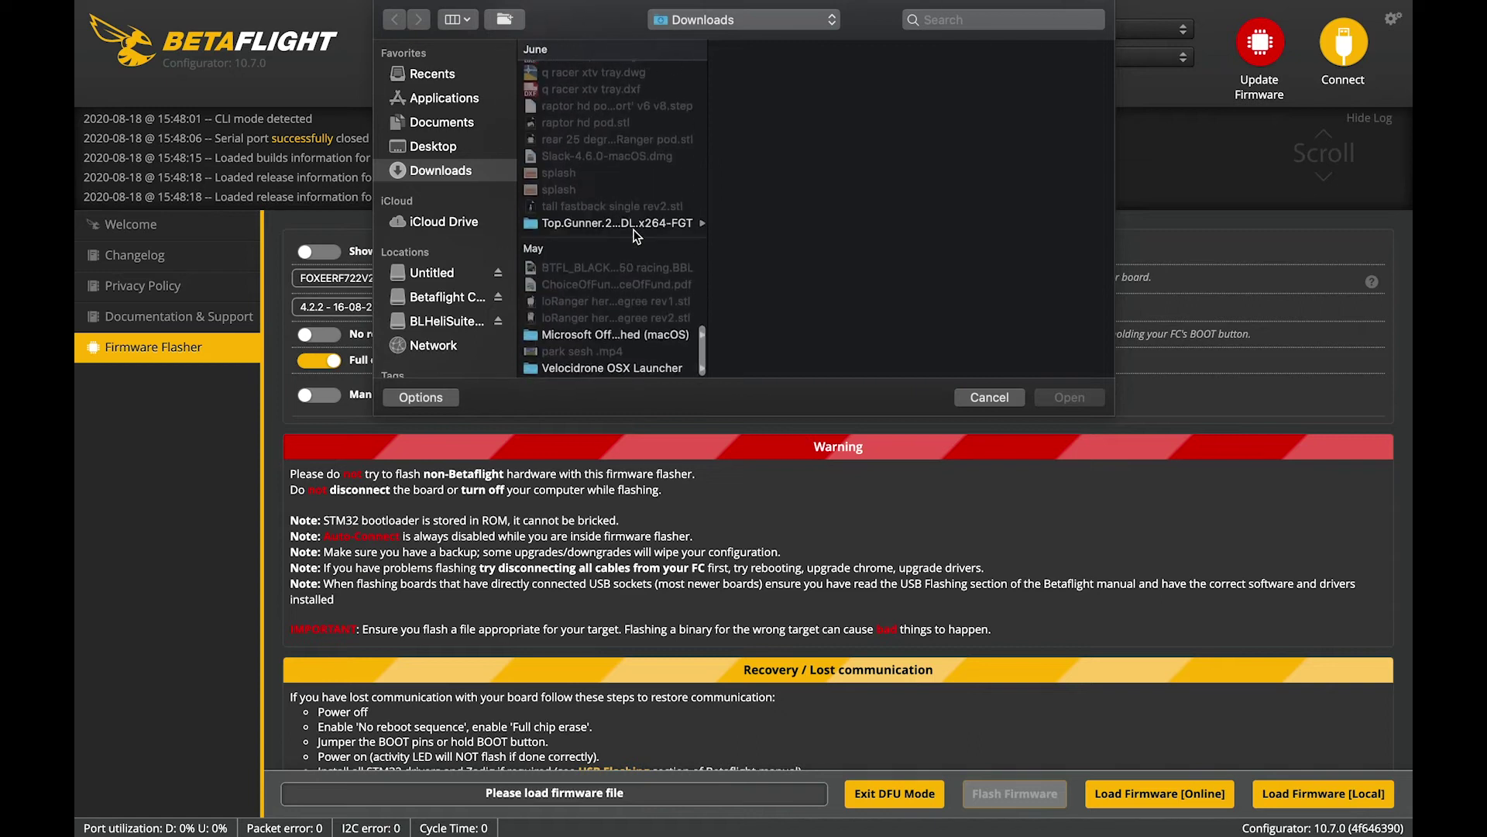
{"action": "scroll", "coordinate": [635, 236], "scroll_direction": "up", "scroll_amount": 10}
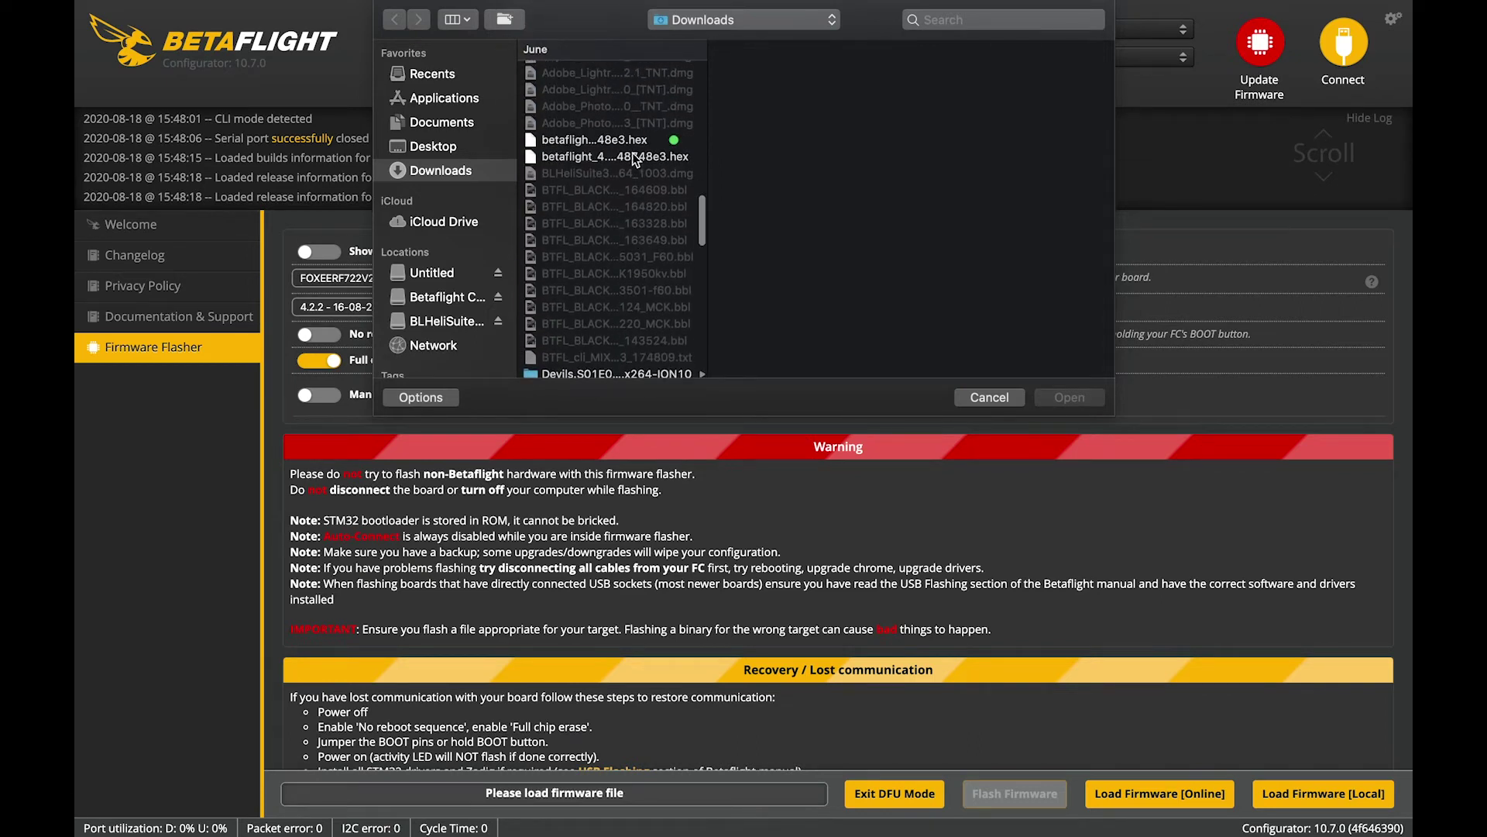
{"action": "left_click", "coordinate": [640, 142]}
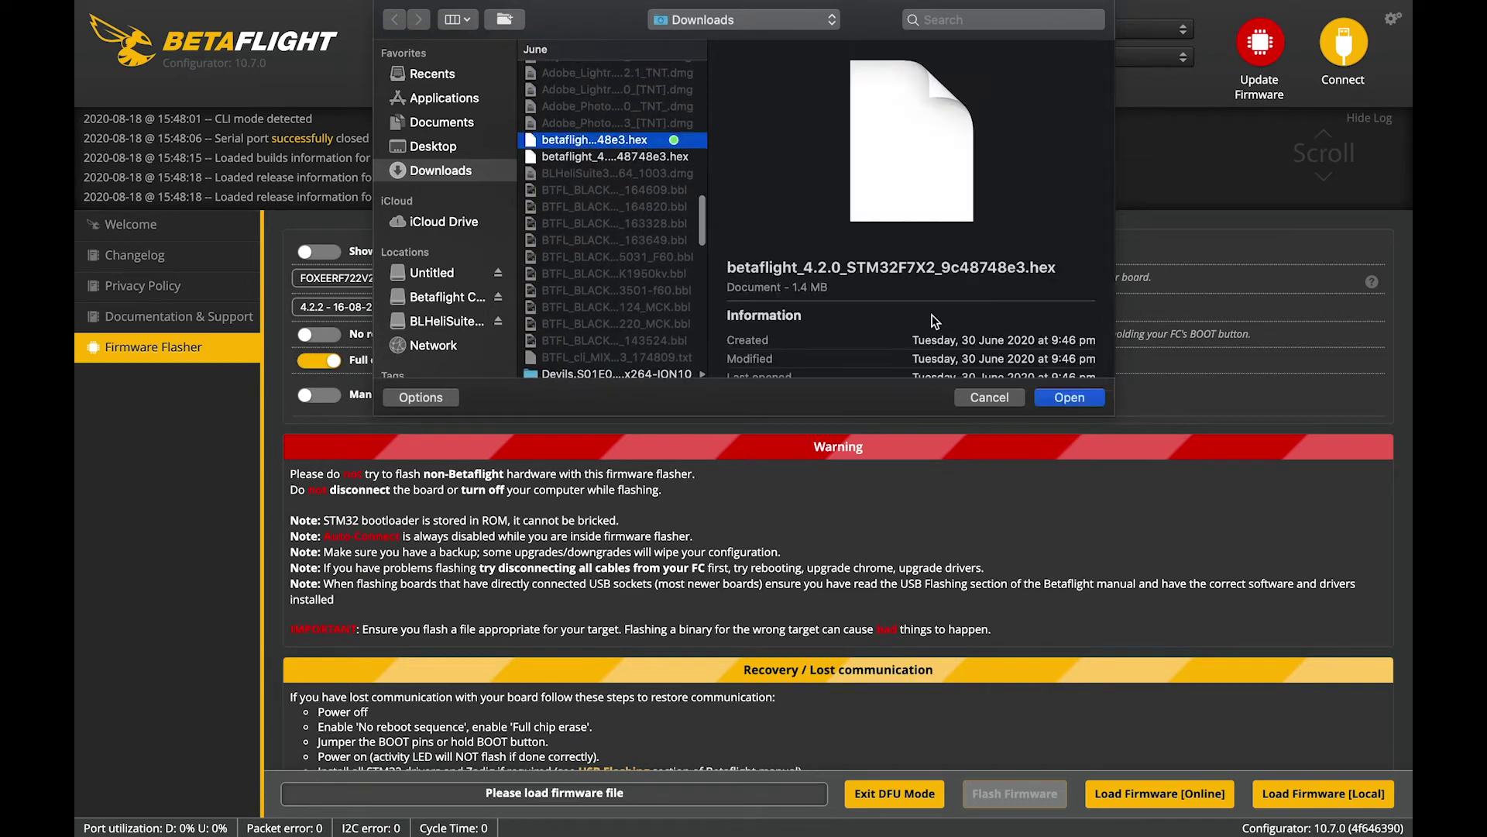
{"action": "left_click", "coordinate": [1093, 397]}
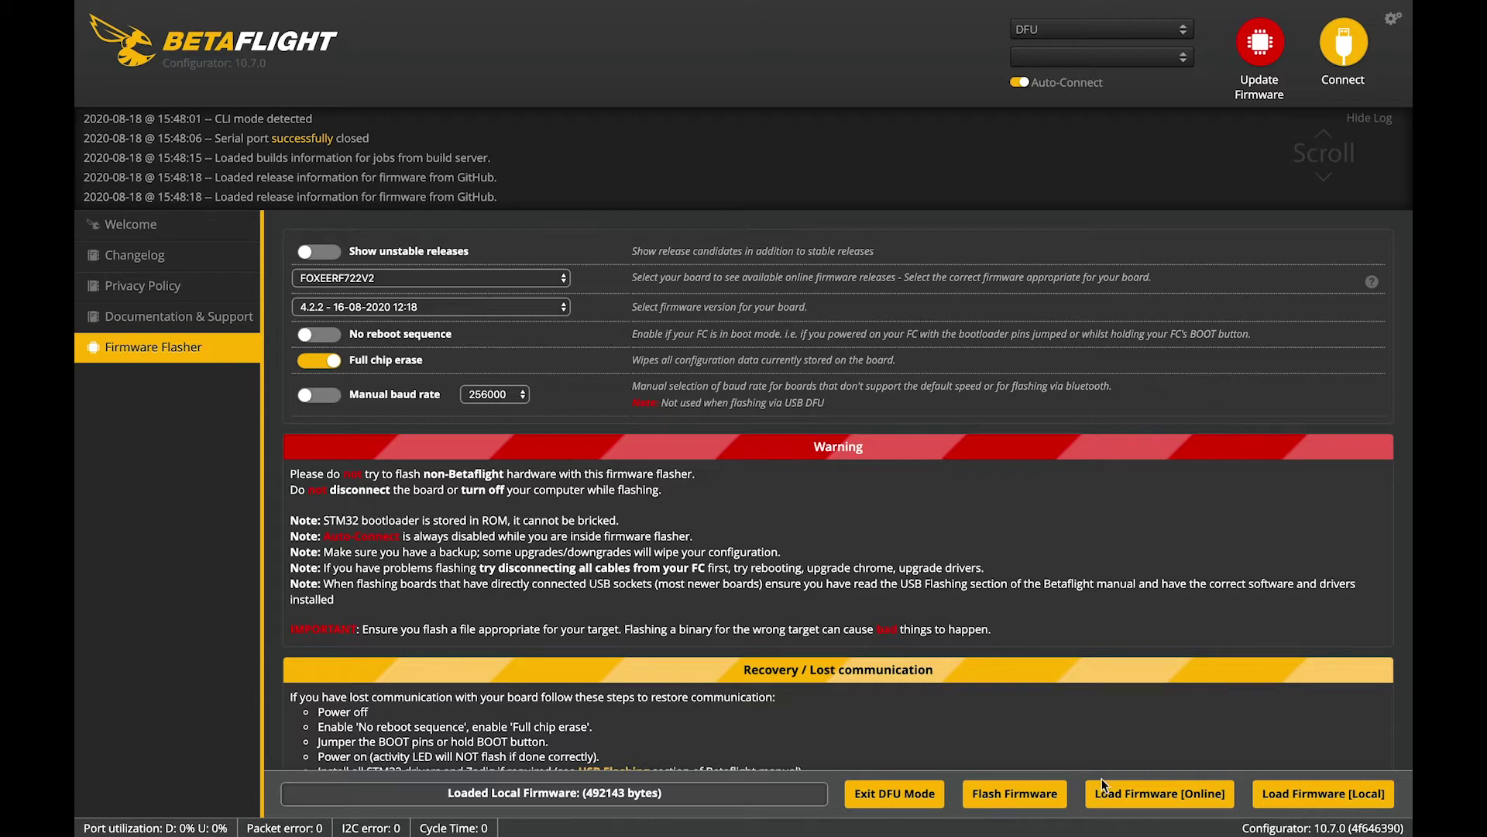
- Flash the loaded firmware onto the board with full chip erase and dismiss the disk ejection notification
{"action": "left_click", "coordinate": [1040, 798]}
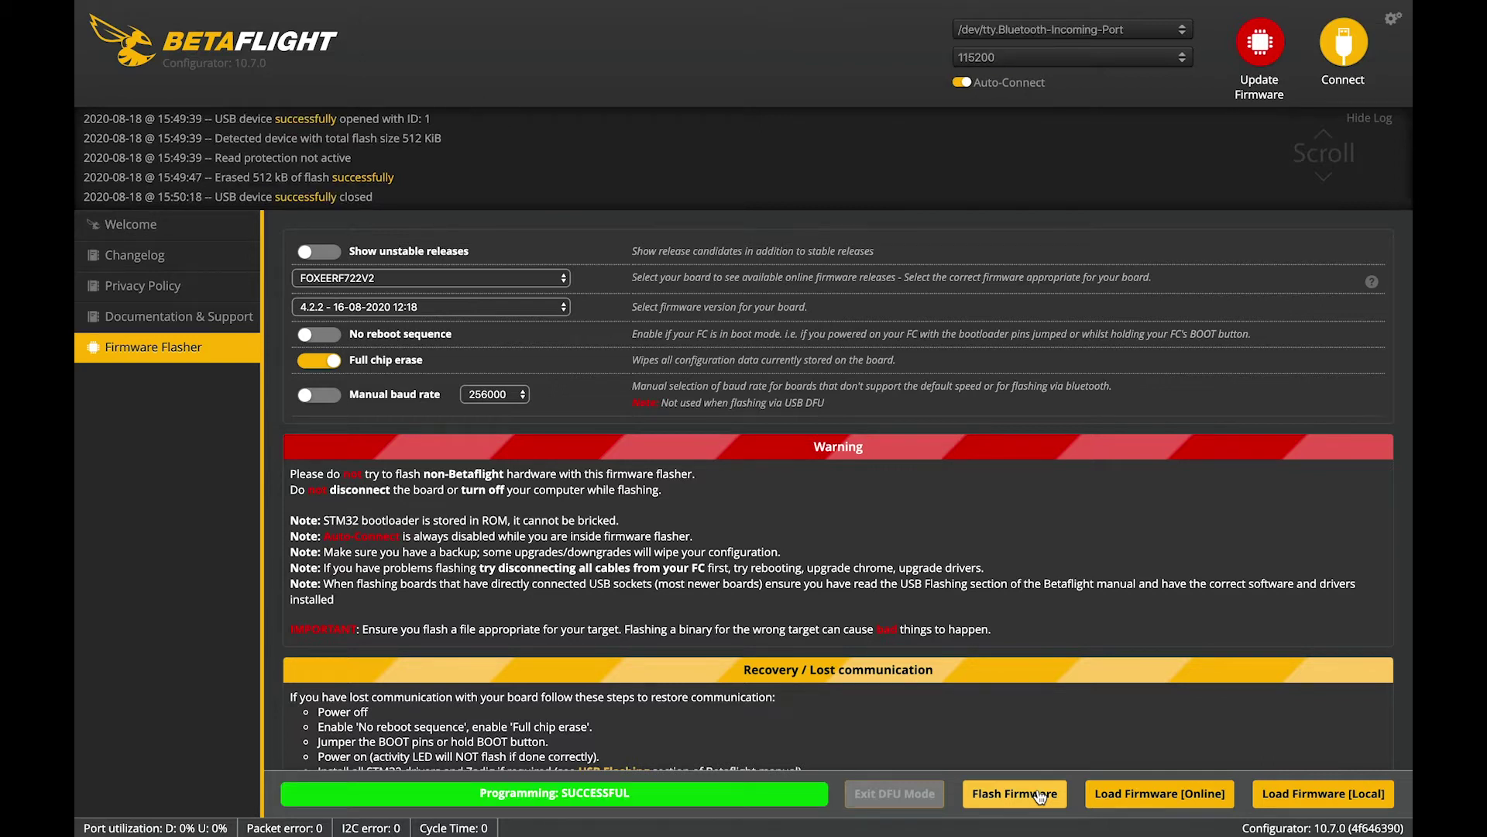
{"action": "left_click", "coordinate": [1120, 31]}
{"action": "left_click", "coordinate": [1120, 31]}
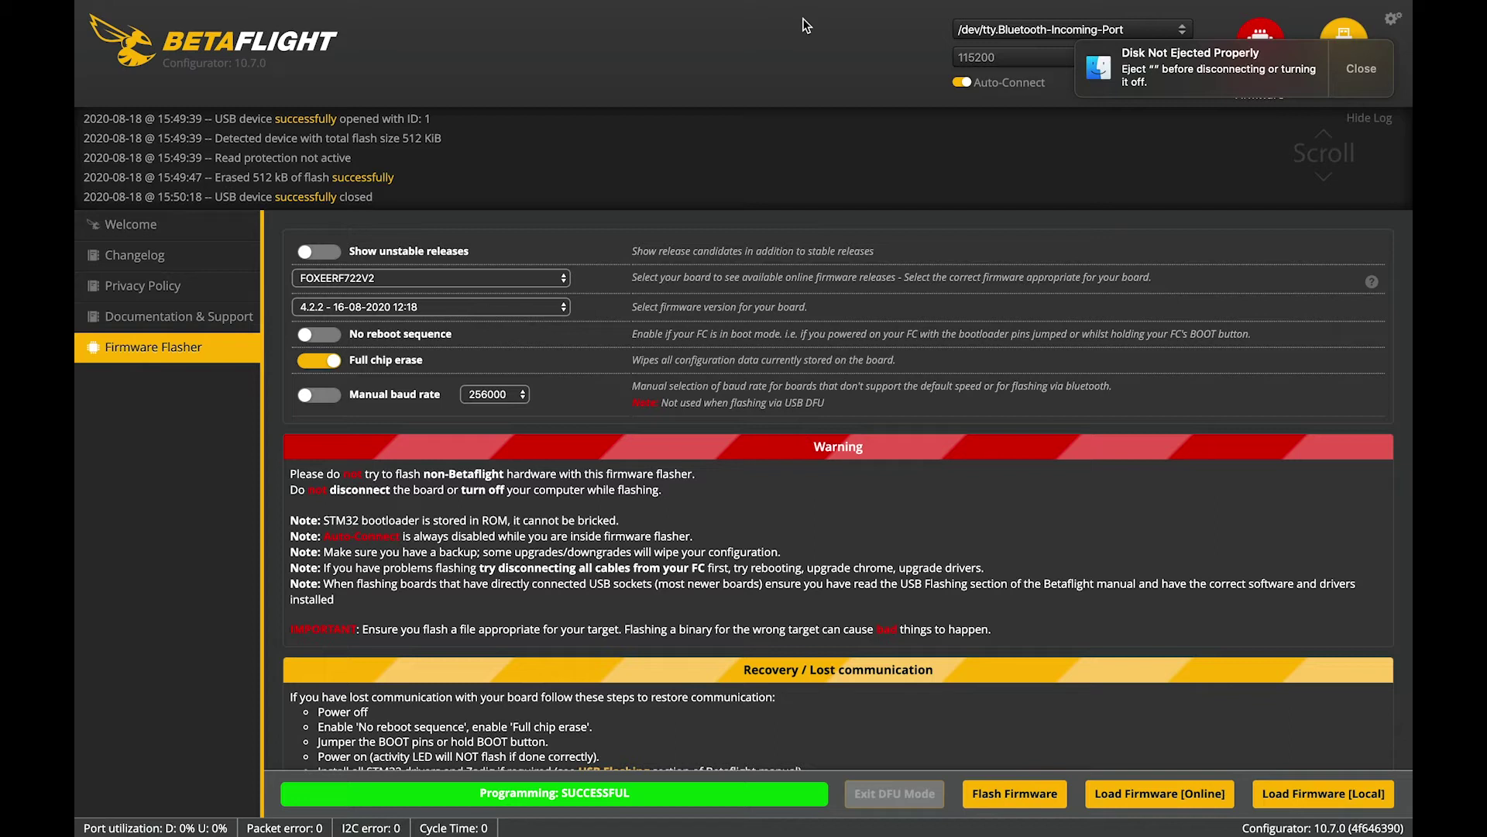
{"action": "left_click", "coordinate": [1369, 58]}
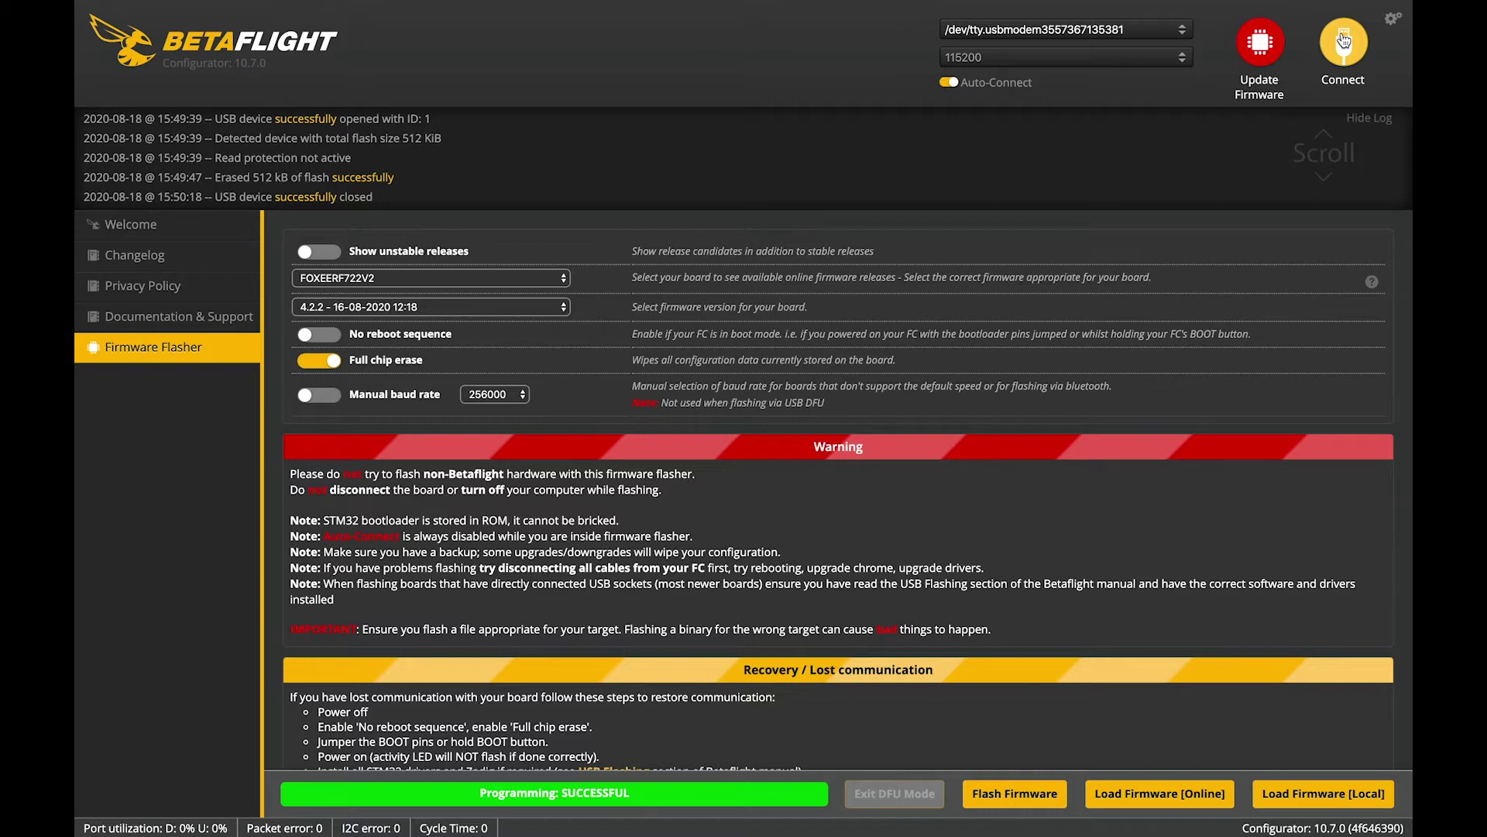
- Connect to the board with its custom defaults applied, and calibrate the accelerometer
{"action": "left_click", "coordinate": [1344, 40]}
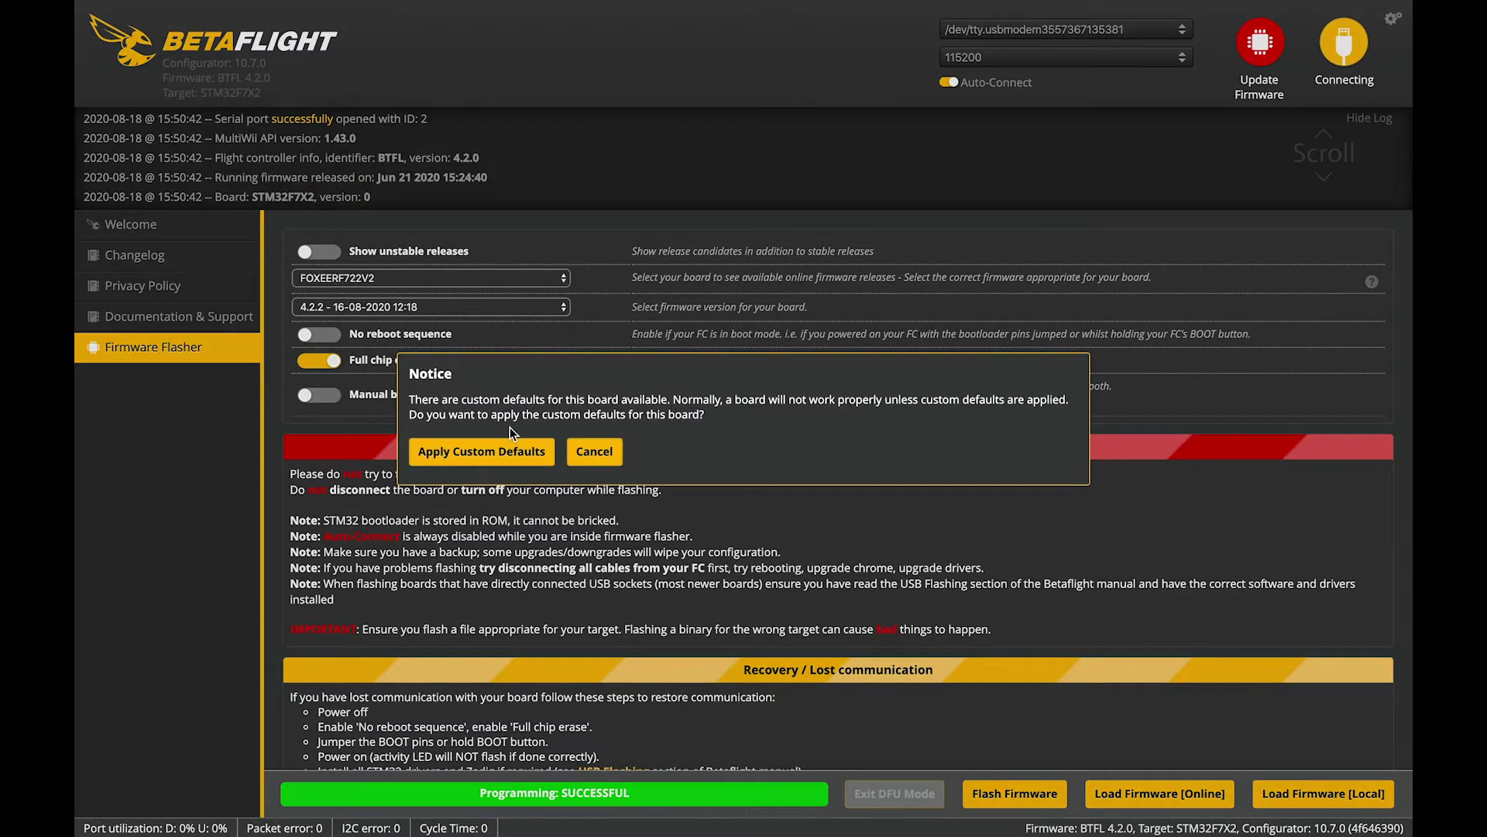
{"action": "left_click", "coordinate": [482, 452]}
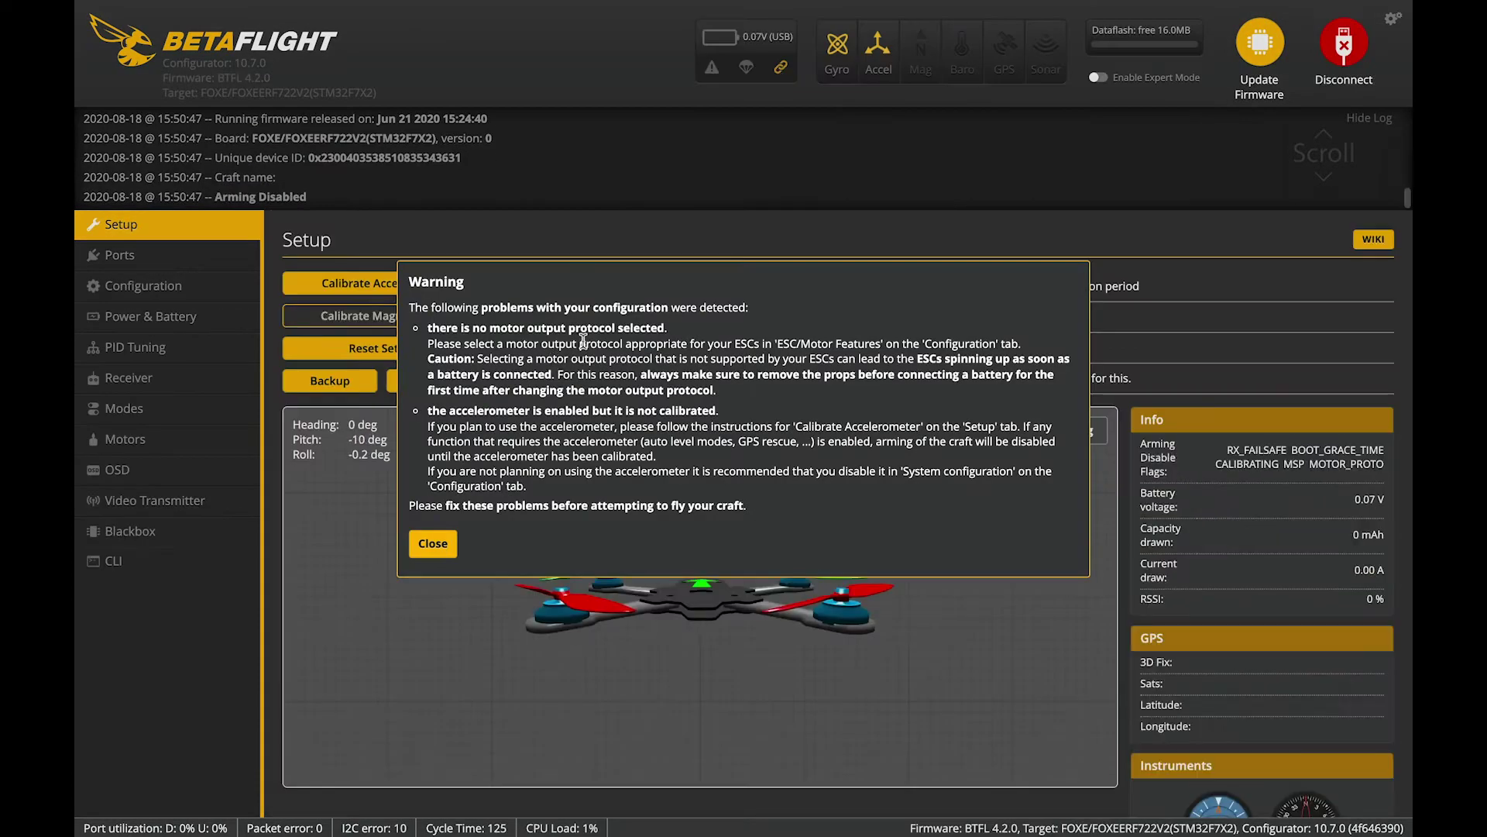
{"action": "left_click", "coordinate": [433, 544]}
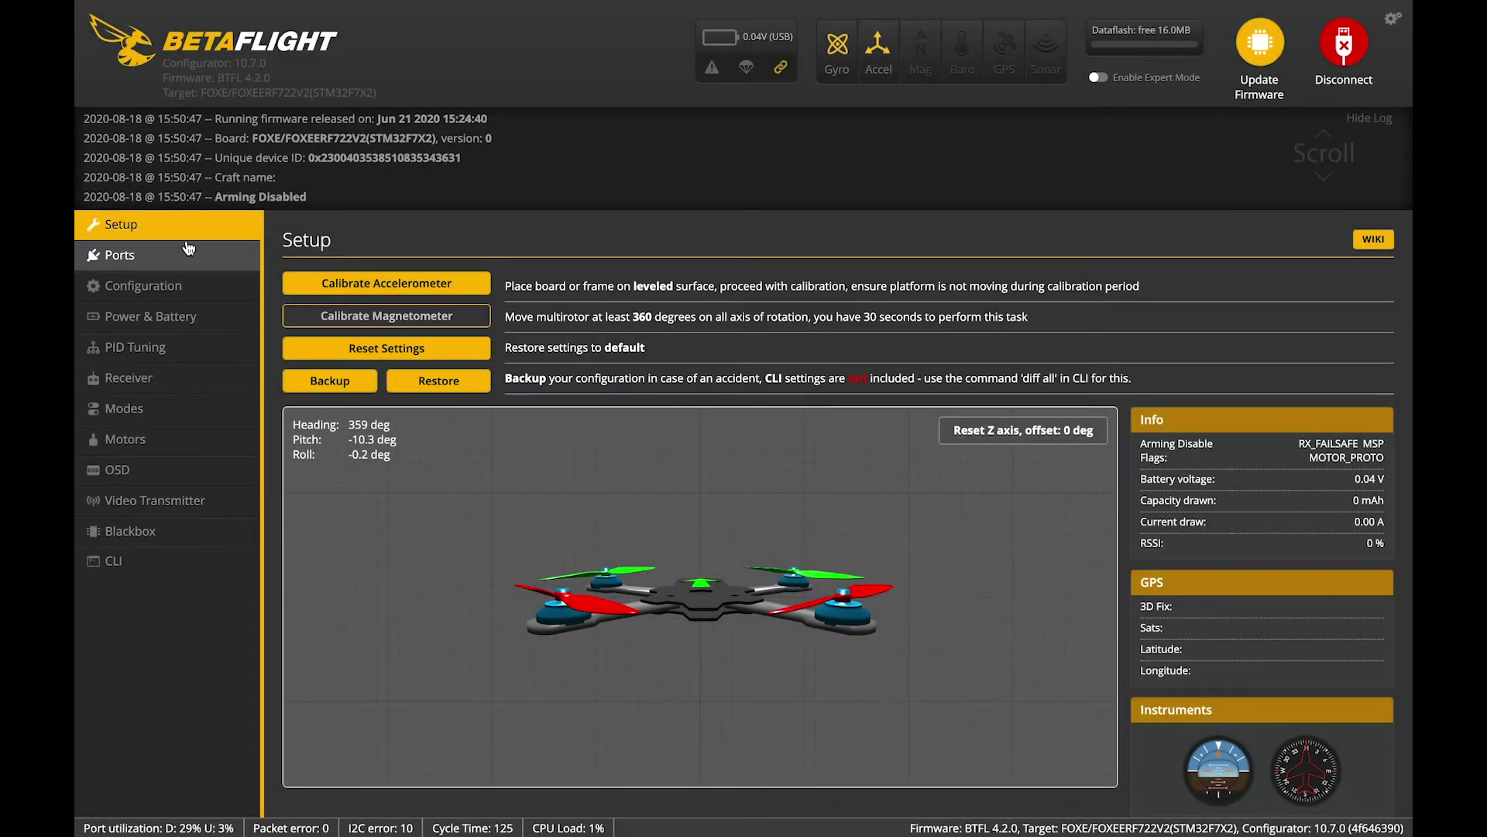
{"action": "left_click", "coordinate": [373, 286]}
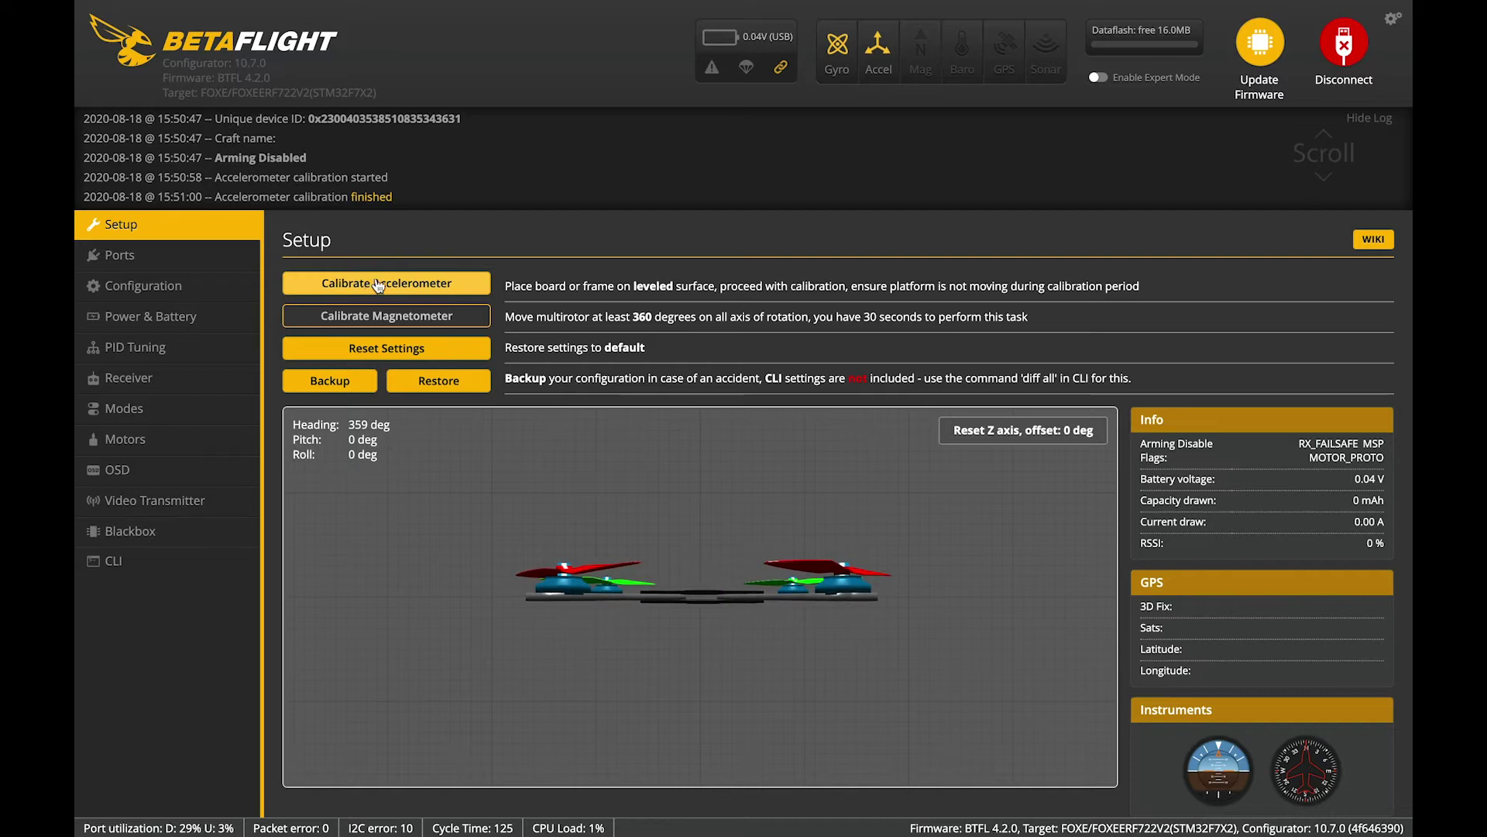
- Configure the ports with Serial Rx on UART1, ESC sensor input on UART4 and VTX (TBS SmartAudio) on UART5, and save with a reboot
{"action": "left_click", "coordinate": [144, 266]}
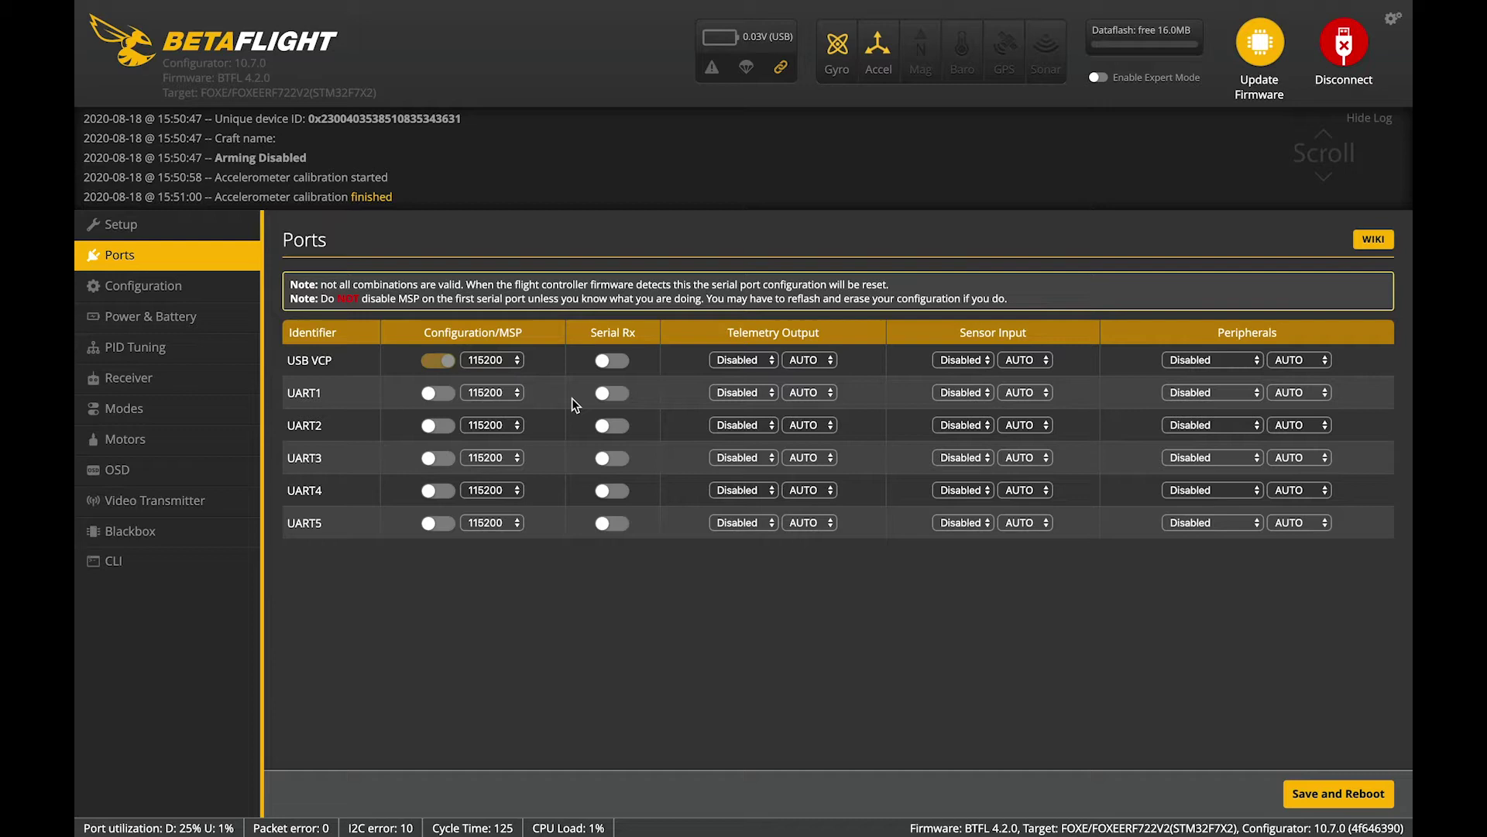
{"action": "left_click", "coordinate": [618, 395]}
{"action": "left_click", "coordinate": [973, 490]}
{"action": "left_click", "coordinate": [1217, 522]}
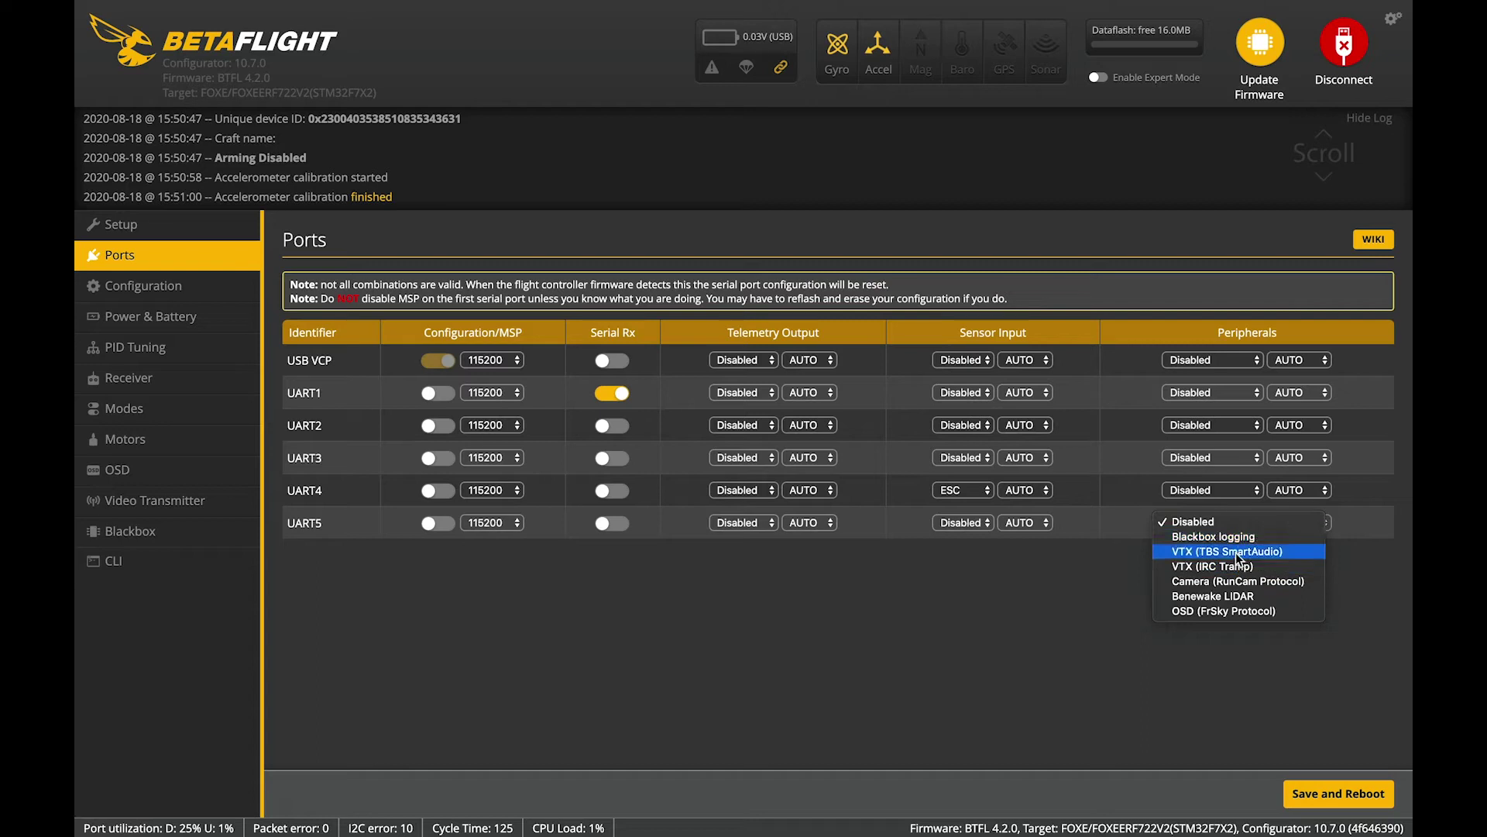
{"action": "left_click", "coordinate": [1238, 552]}
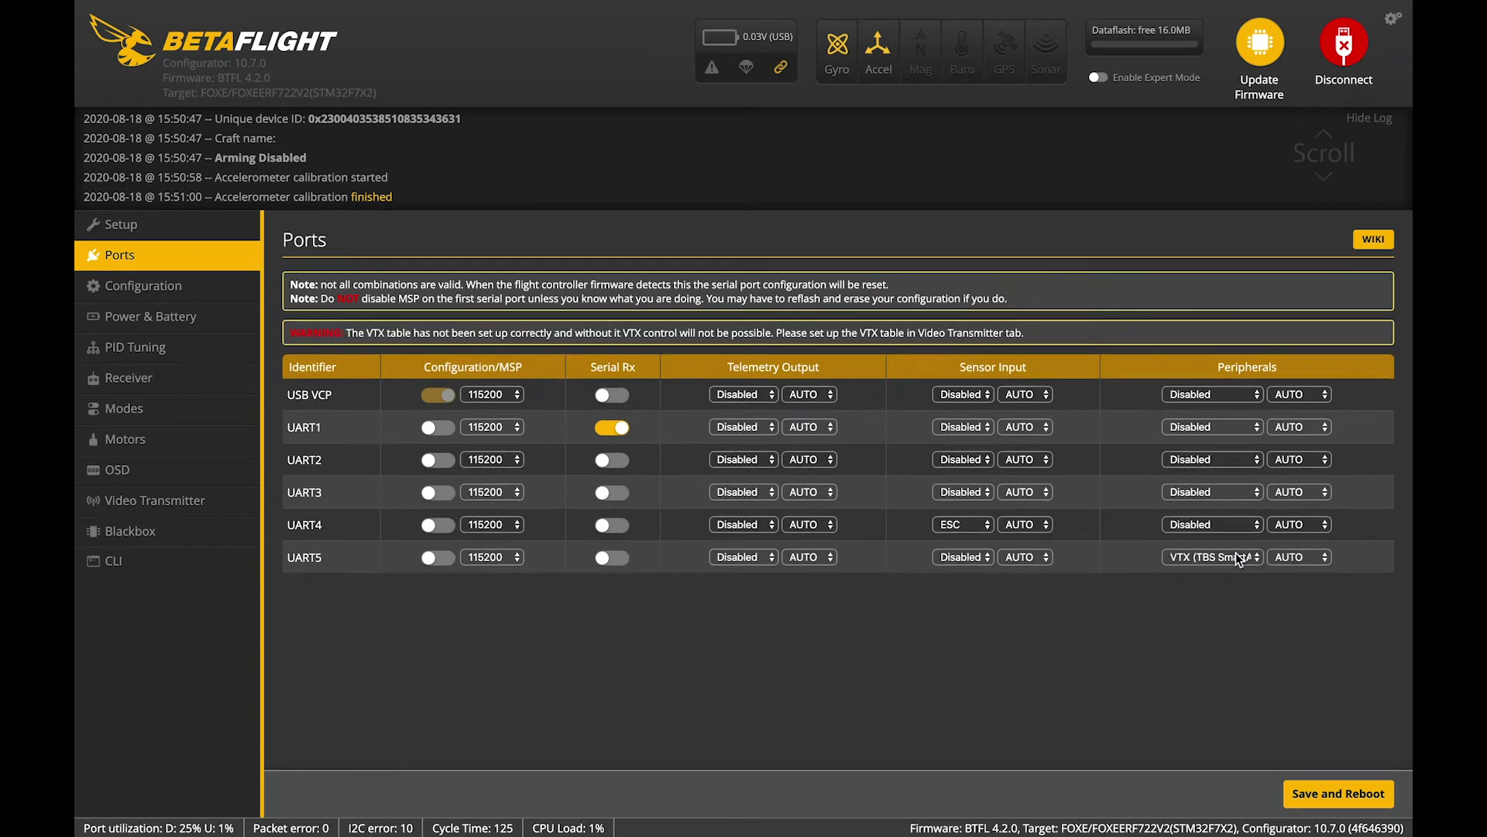
{"action": "left_click", "coordinate": [1346, 798]}
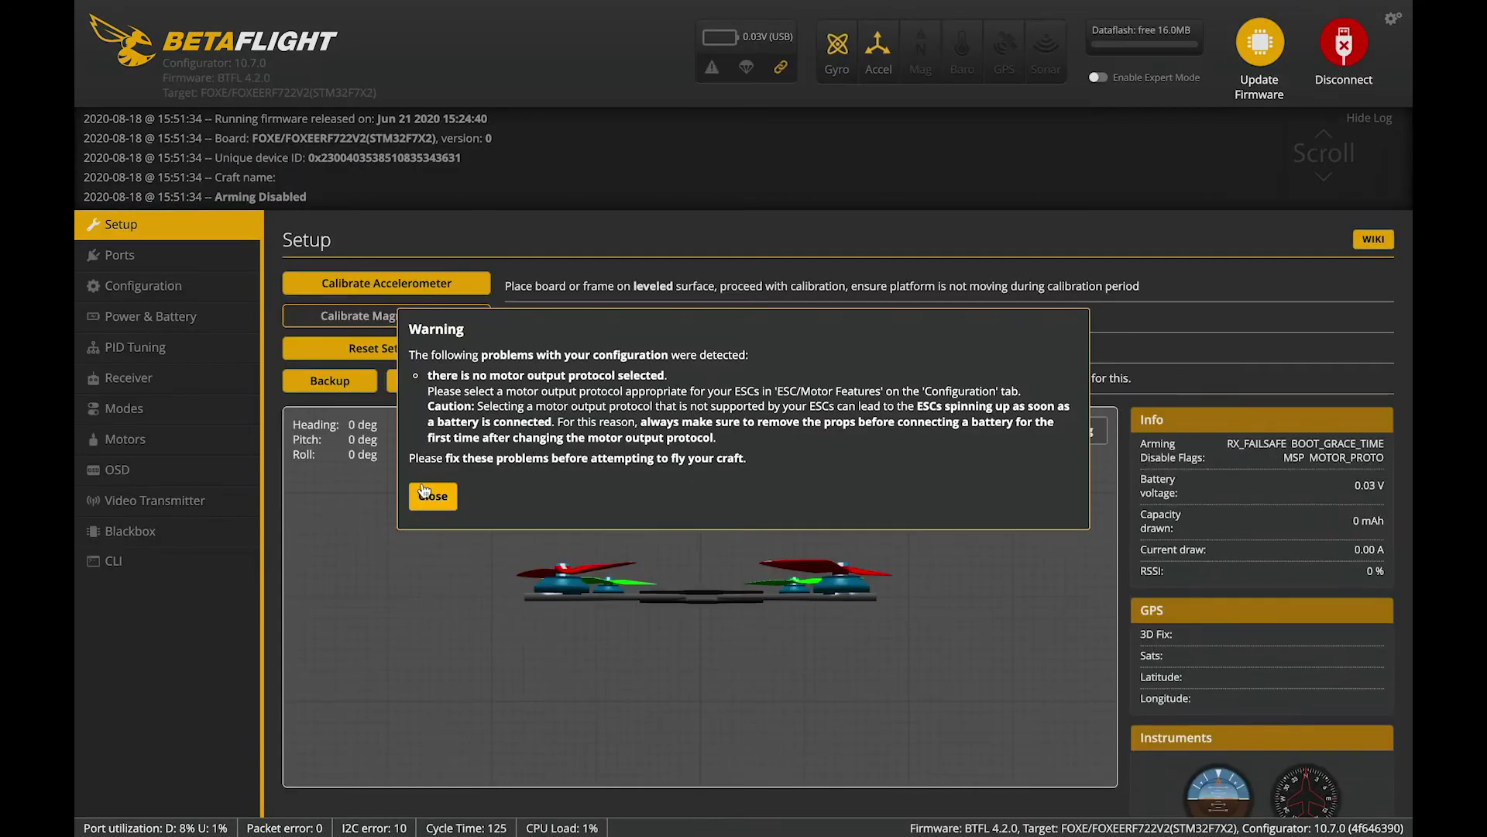
{"action": "left_click", "coordinate": [433, 496]}
- Configure the motors with reversed direction, the DSHOT600 protocol, ESC_SENSOR and Bidirectional DShot enabled
{"action": "left_click", "coordinate": [151, 287]}
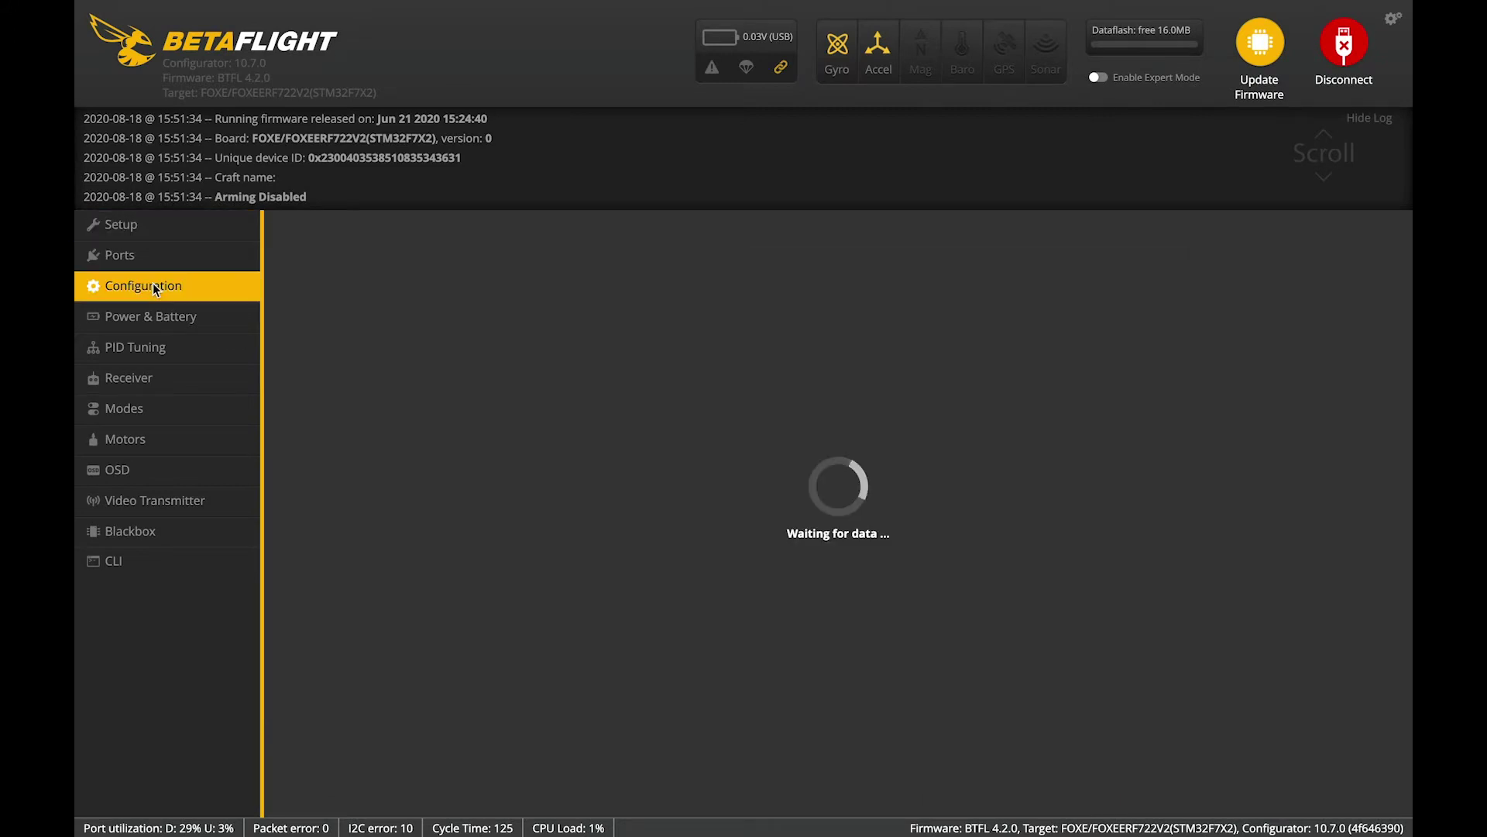
{"action": "left_click", "coordinate": [342, 629]}
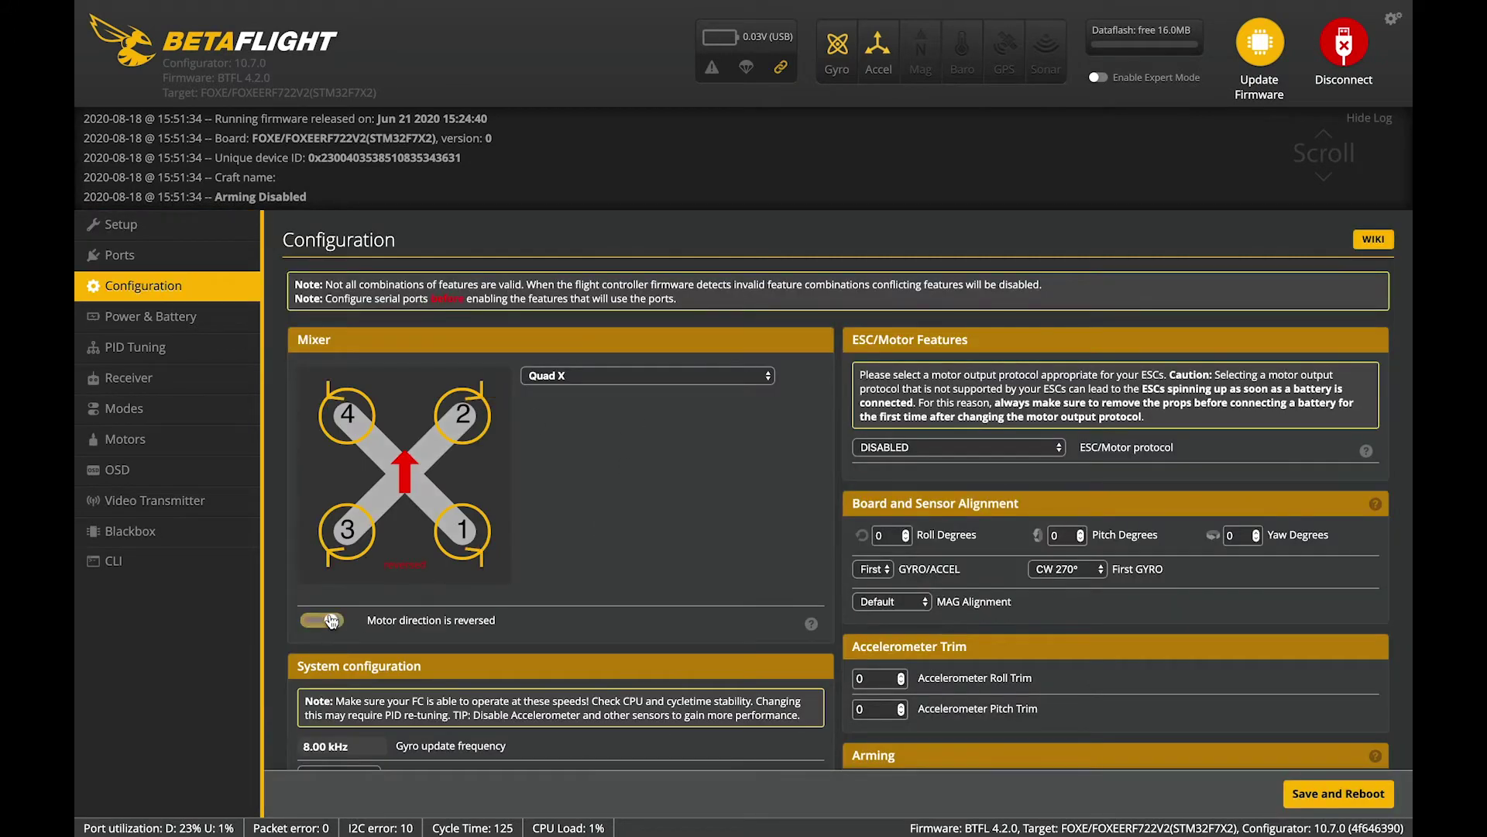
{"action": "left_click", "coordinate": [999, 446]}
{"action": "left_click", "coordinate": [969, 416]}
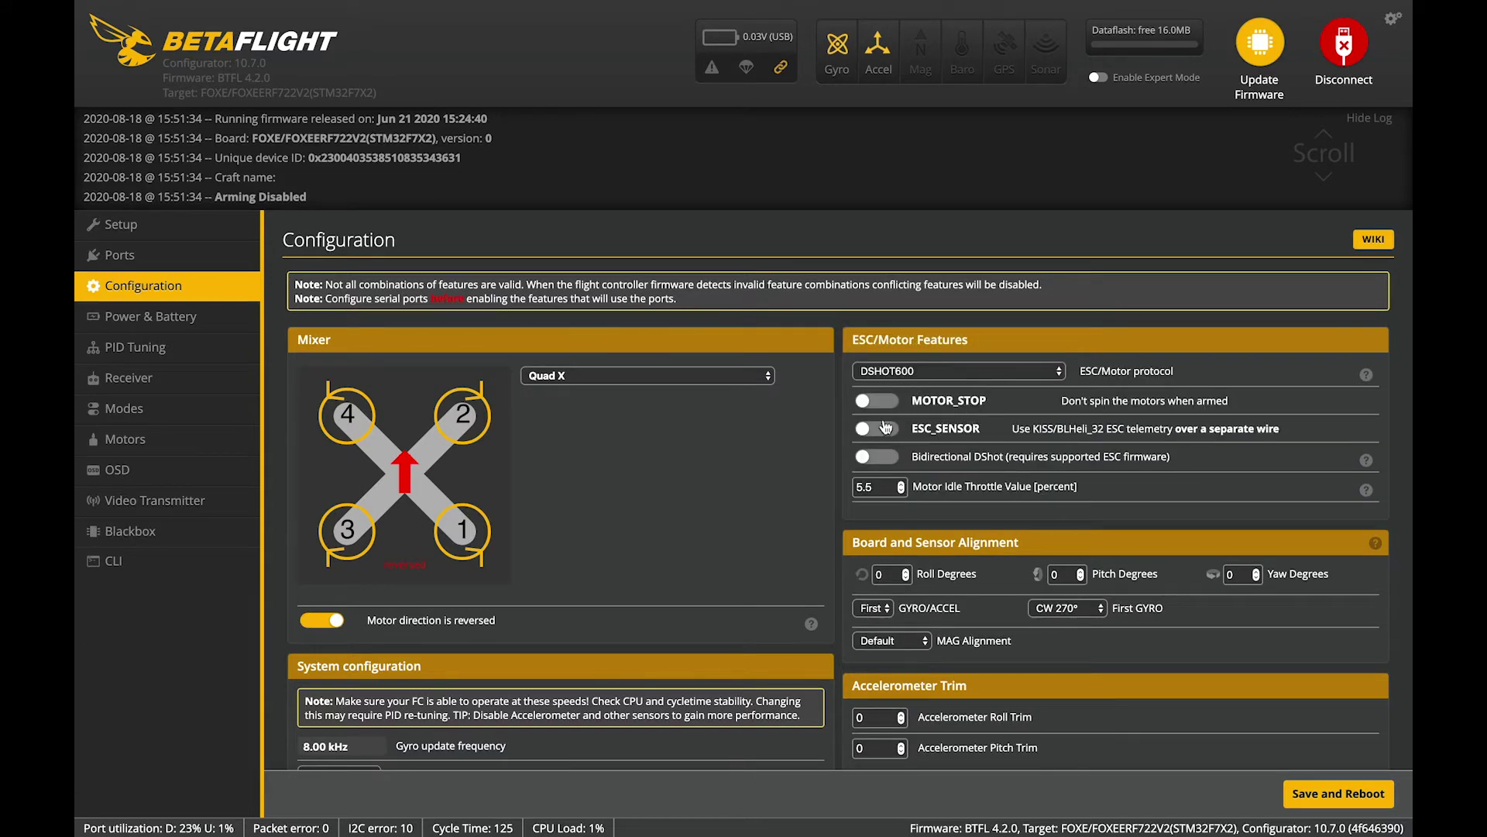
{"action": "left_click", "coordinate": [888, 429]}
{"action": "left_click", "coordinate": [883, 457]}
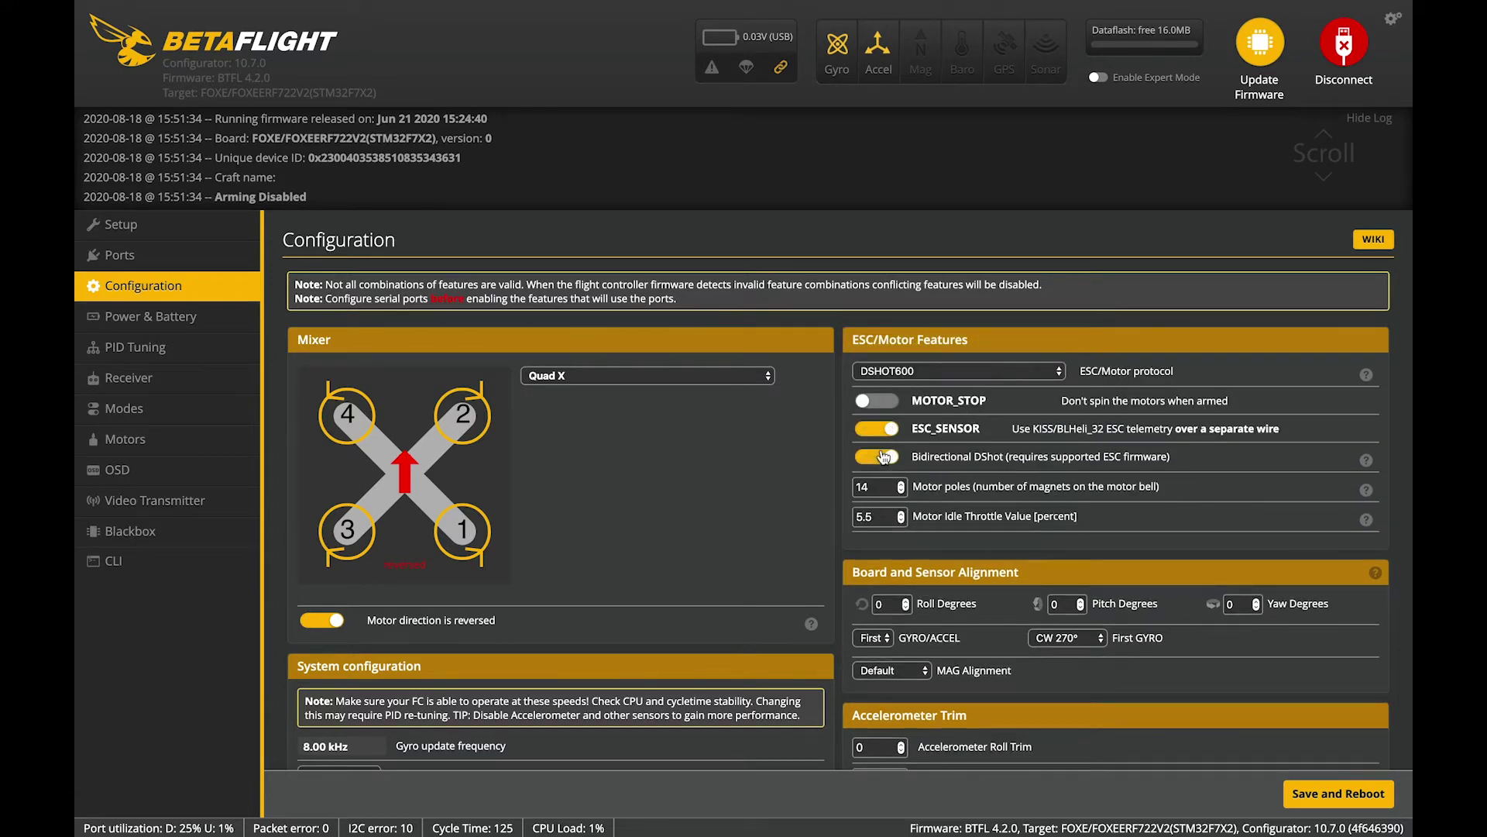
- Set the Motor Idle Throttle Value to 4.5 percent
{"action": "left_click", "coordinate": [889, 517]}
{"action": "key", "text": "BackSpace"}
{"action": "key", "text": "BackSpace"}
{"action": "key", "text": "BackSpace"}
{"action": "type", "text": "4.5"}
- Disable the barometer and magnetometer in the system configuration
{"action": "scroll", "coordinate": [728, 514], "scroll_direction": "down", "scroll_amount": 1}
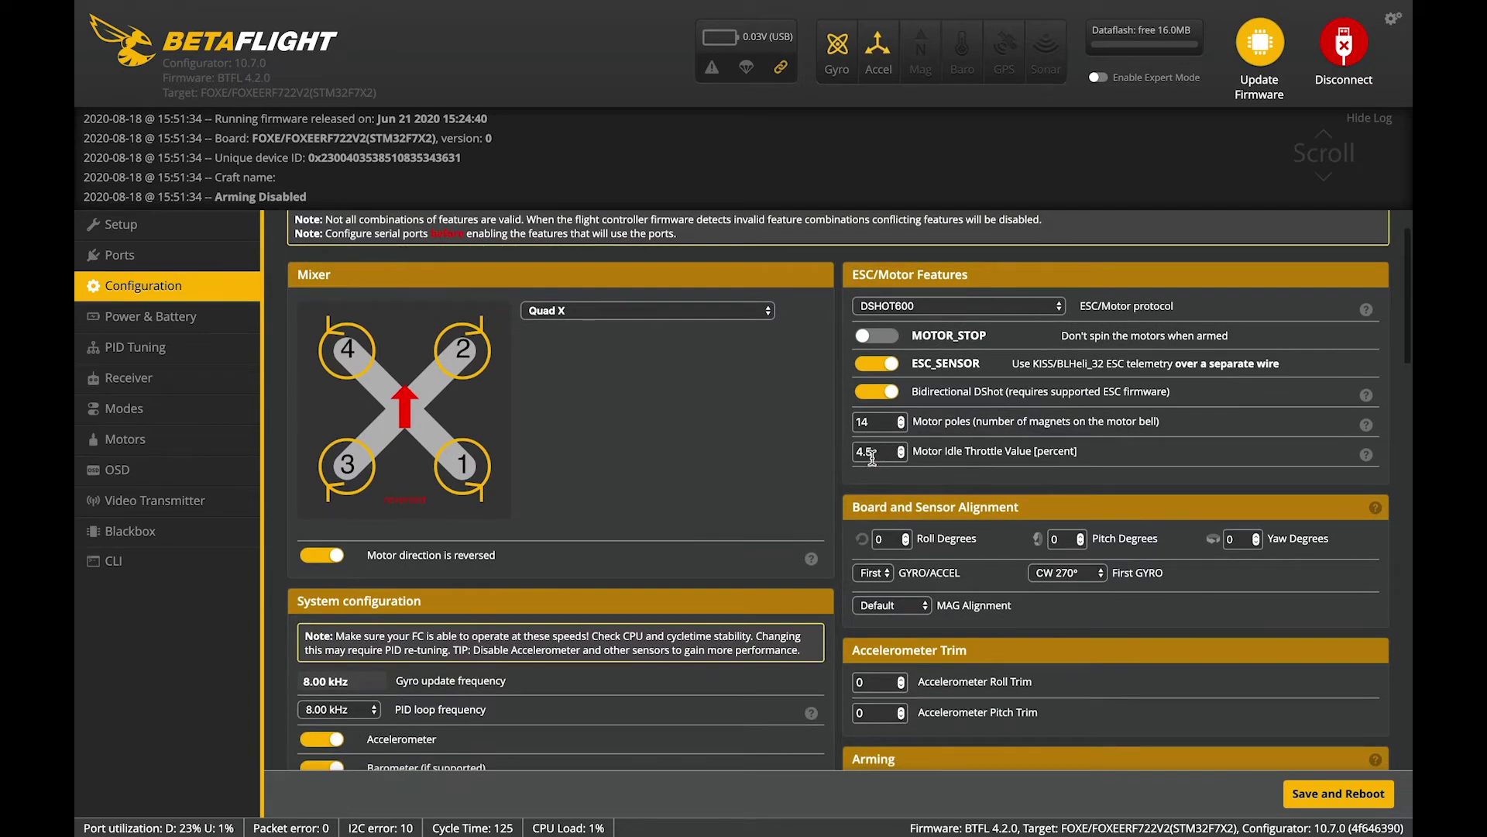
{"action": "scroll", "coordinate": [791, 476], "scroll_direction": "down", "scroll_amount": 1}
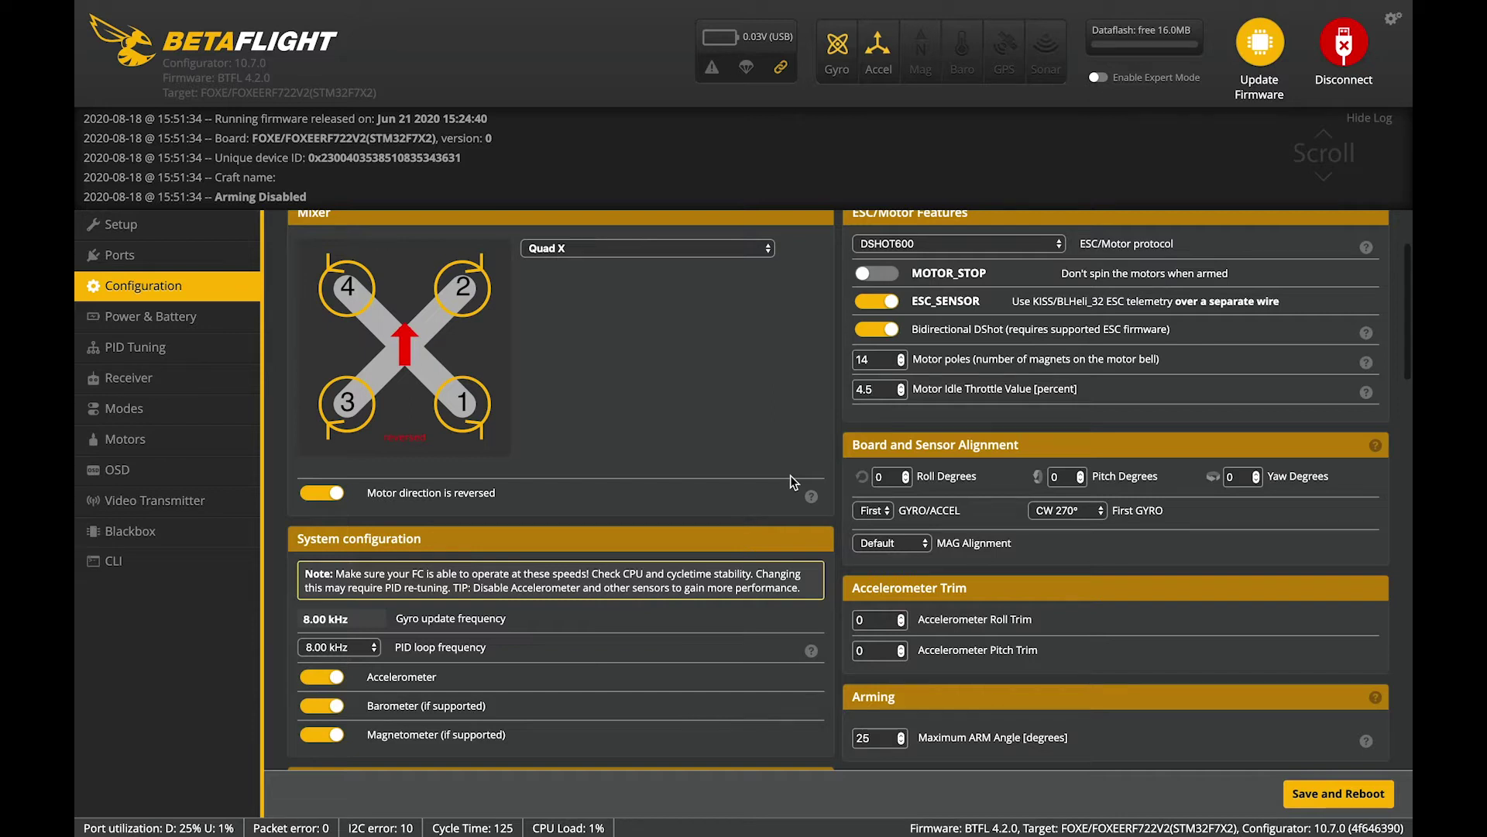
{"action": "scroll", "coordinate": [769, 443], "scroll_direction": "down", "scroll_amount": 1}
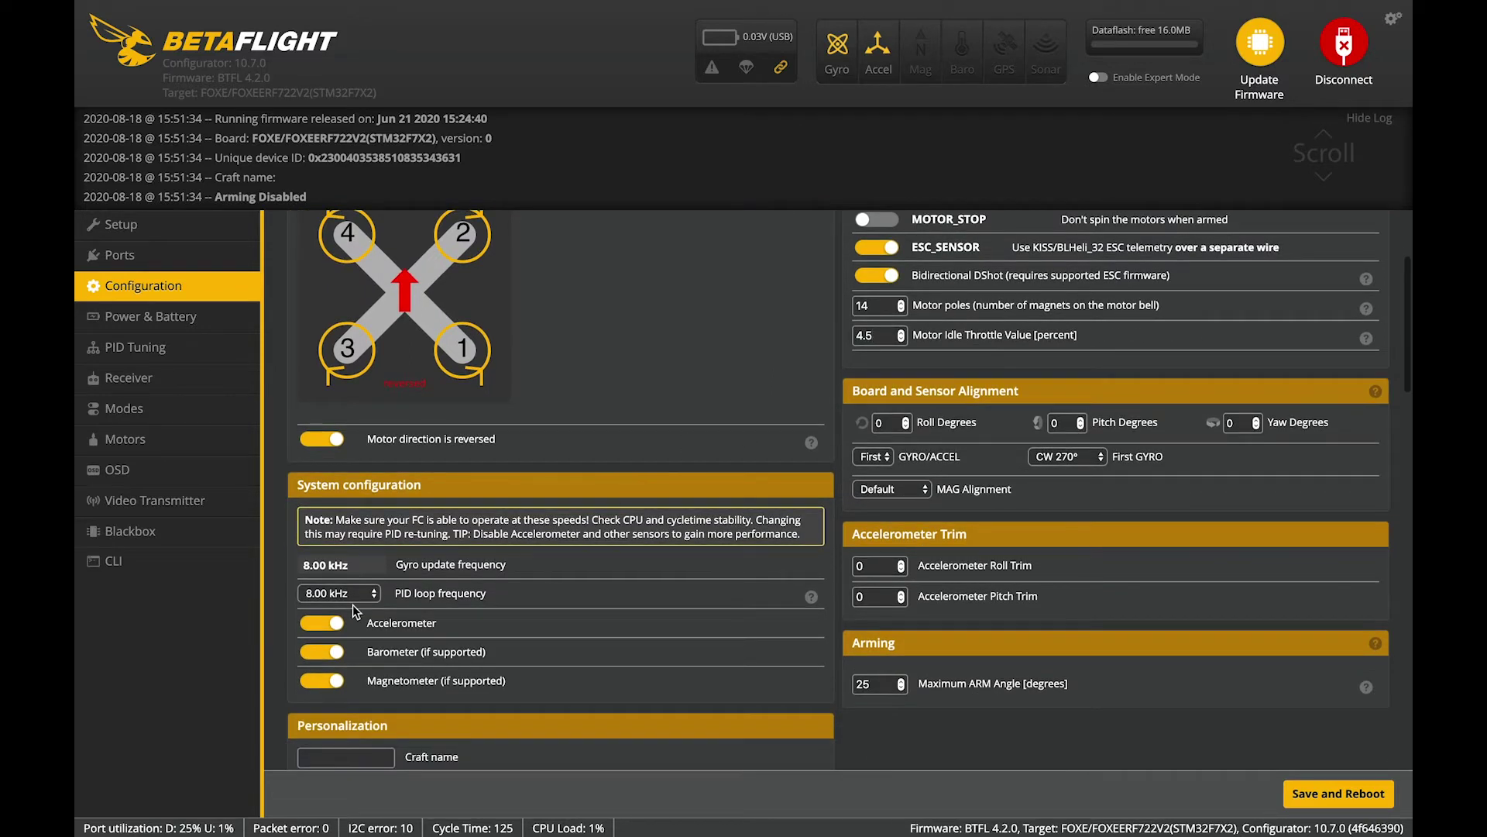
{"action": "left_click", "coordinate": [324, 652]}
{"action": "left_click", "coordinate": [324, 680]}
- Set the board alignment yaw to 180 degrees and the Maximum ARM Angle to 180 degrees
{"action": "scroll", "coordinate": [577, 643], "scroll_direction": "down", "scroll_amount": 1}
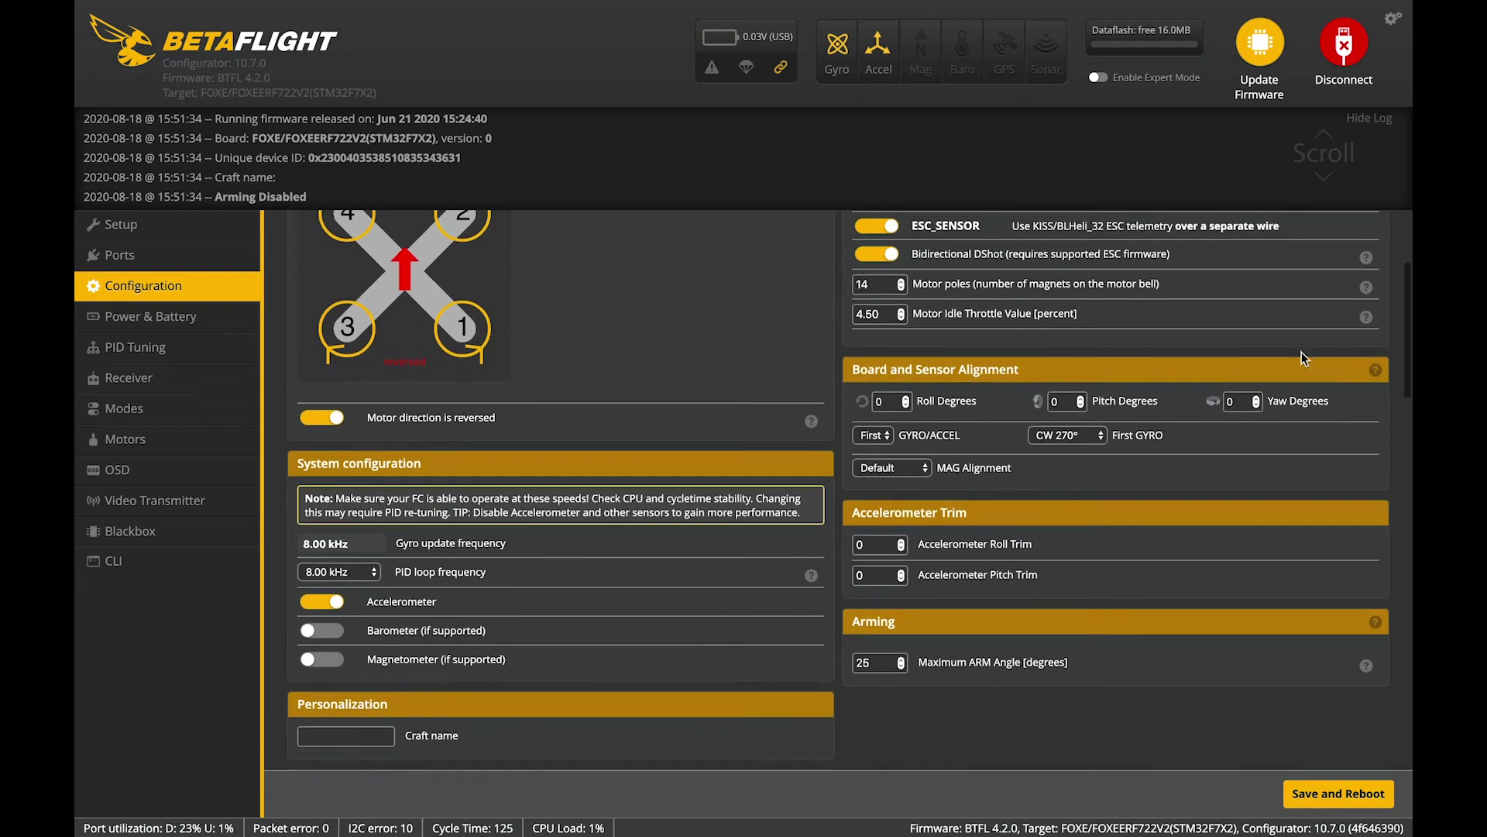
{"action": "left_click", "coordinate": [1240, 401]}
{"action": "key", "text": "BackSpace"}
{"action": "type", "text": "180"}
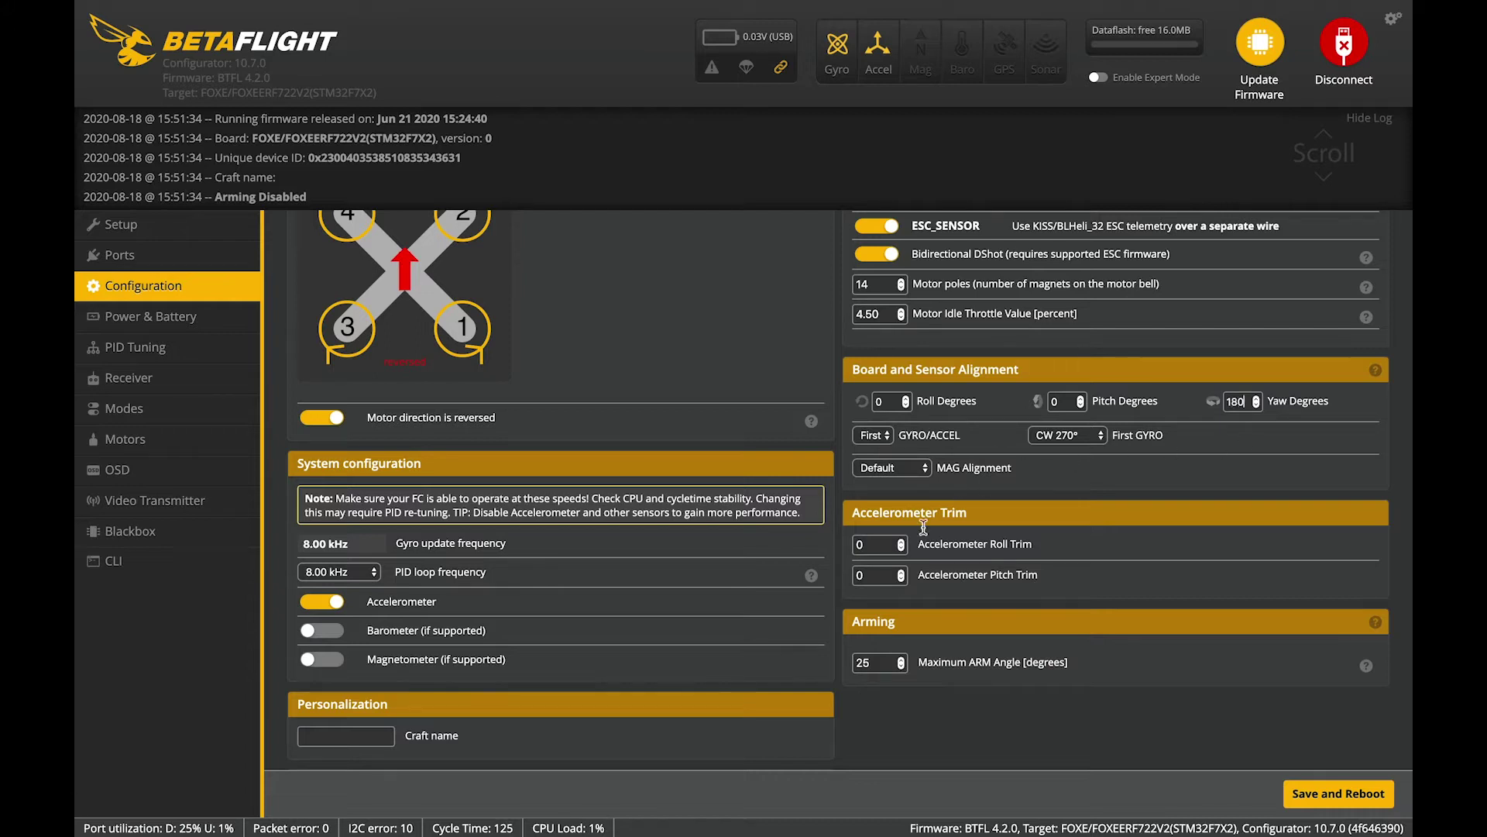
{"action": "double_click", "coordinate": [866, 662]}
{"action": "type", "text": "180"}
- Enter viper 2020kv as the craft name
{"action": "scroll", "coordinate": [569, 571], "scroll_direction": "down", "scroll_amount": 1}
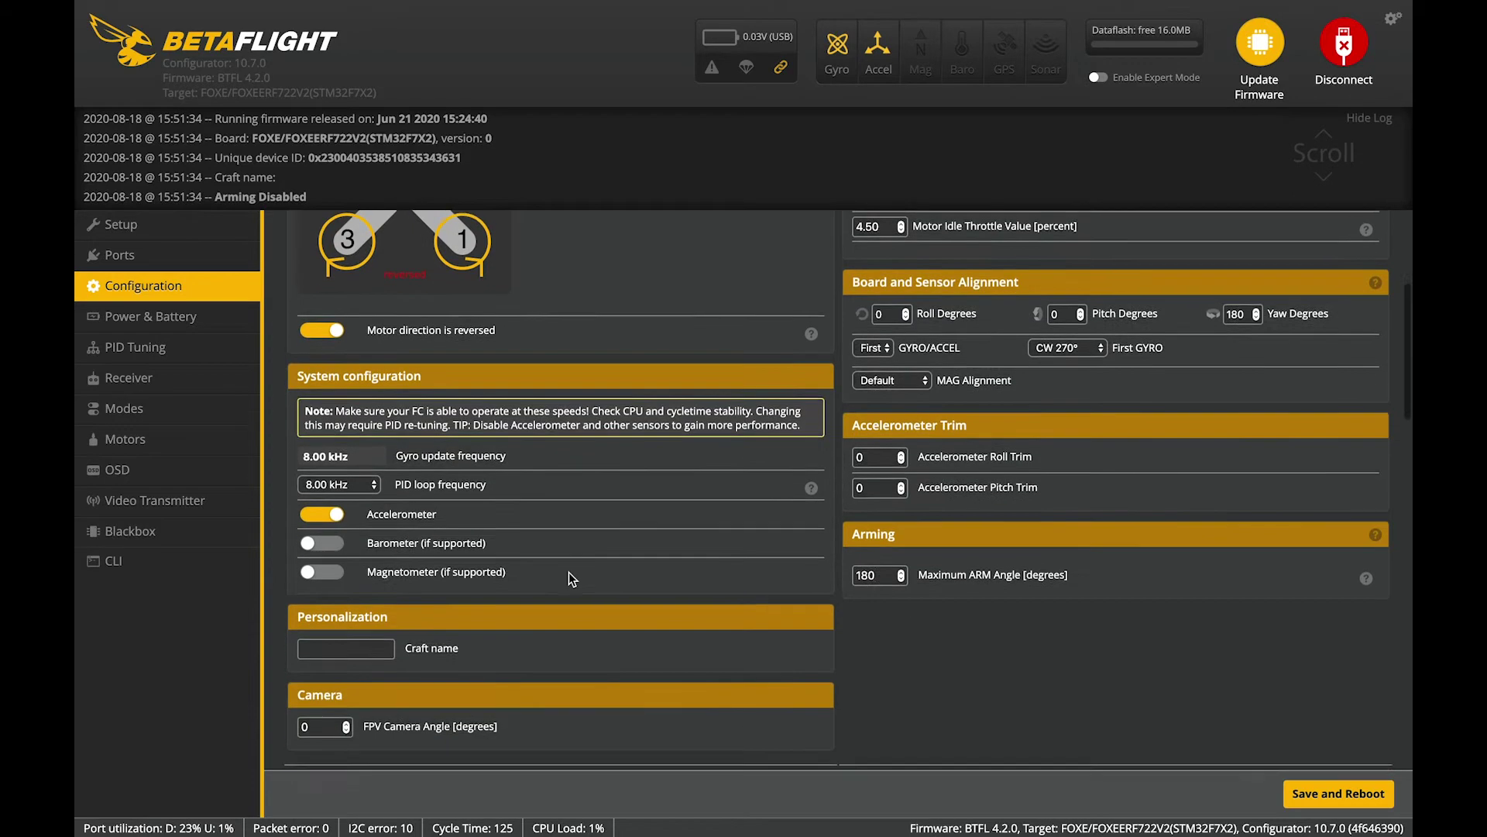
{"action": "scroll", "coordinate": [525, 570], "scroll_direction": "down", "scroll_amount": 2}
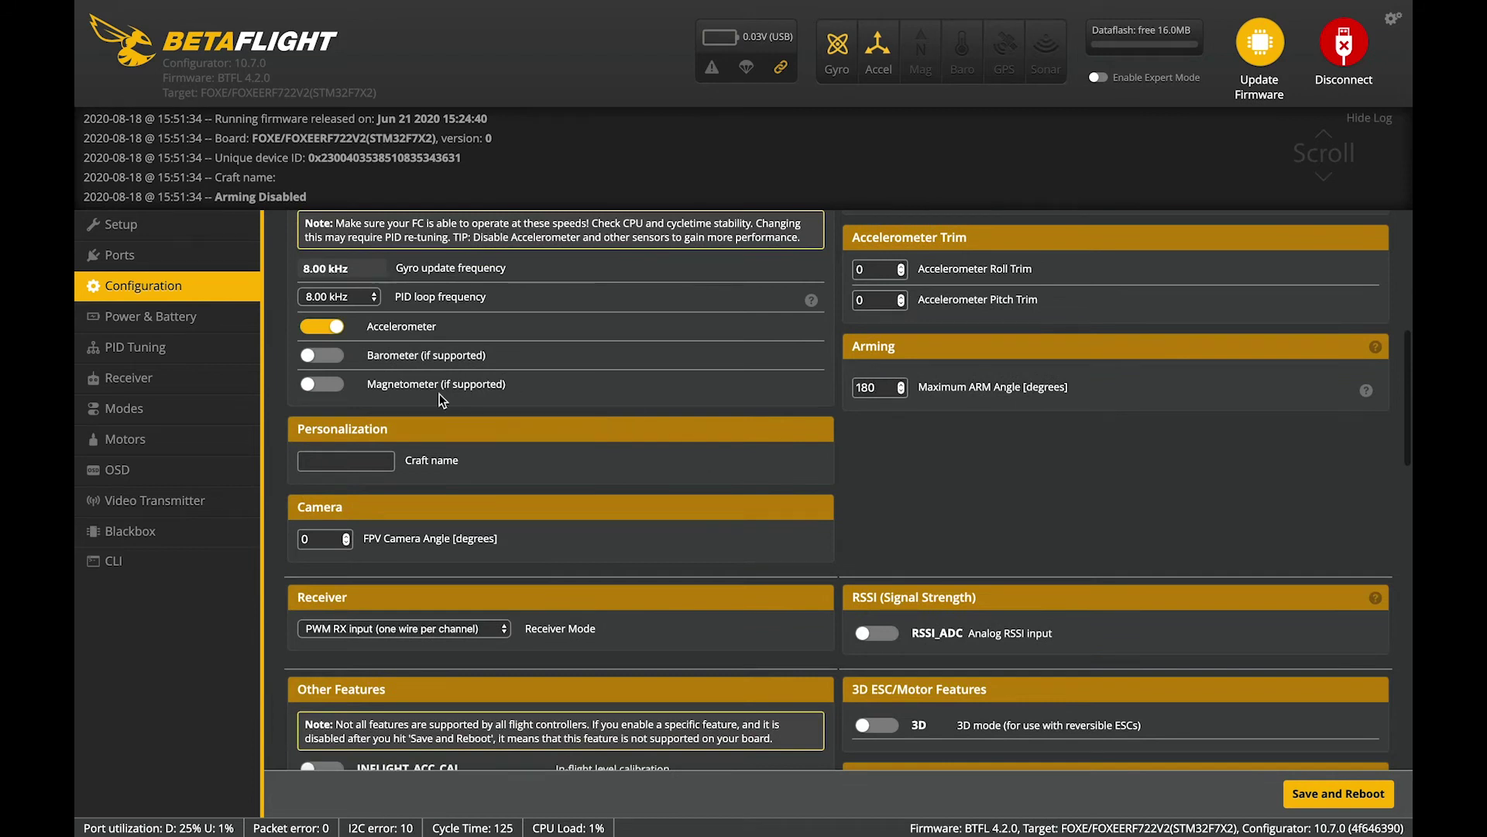
{"action": "left_click", "coordinate": [365, 460]}
{"action": "type", "text": "viper 2020kv"}
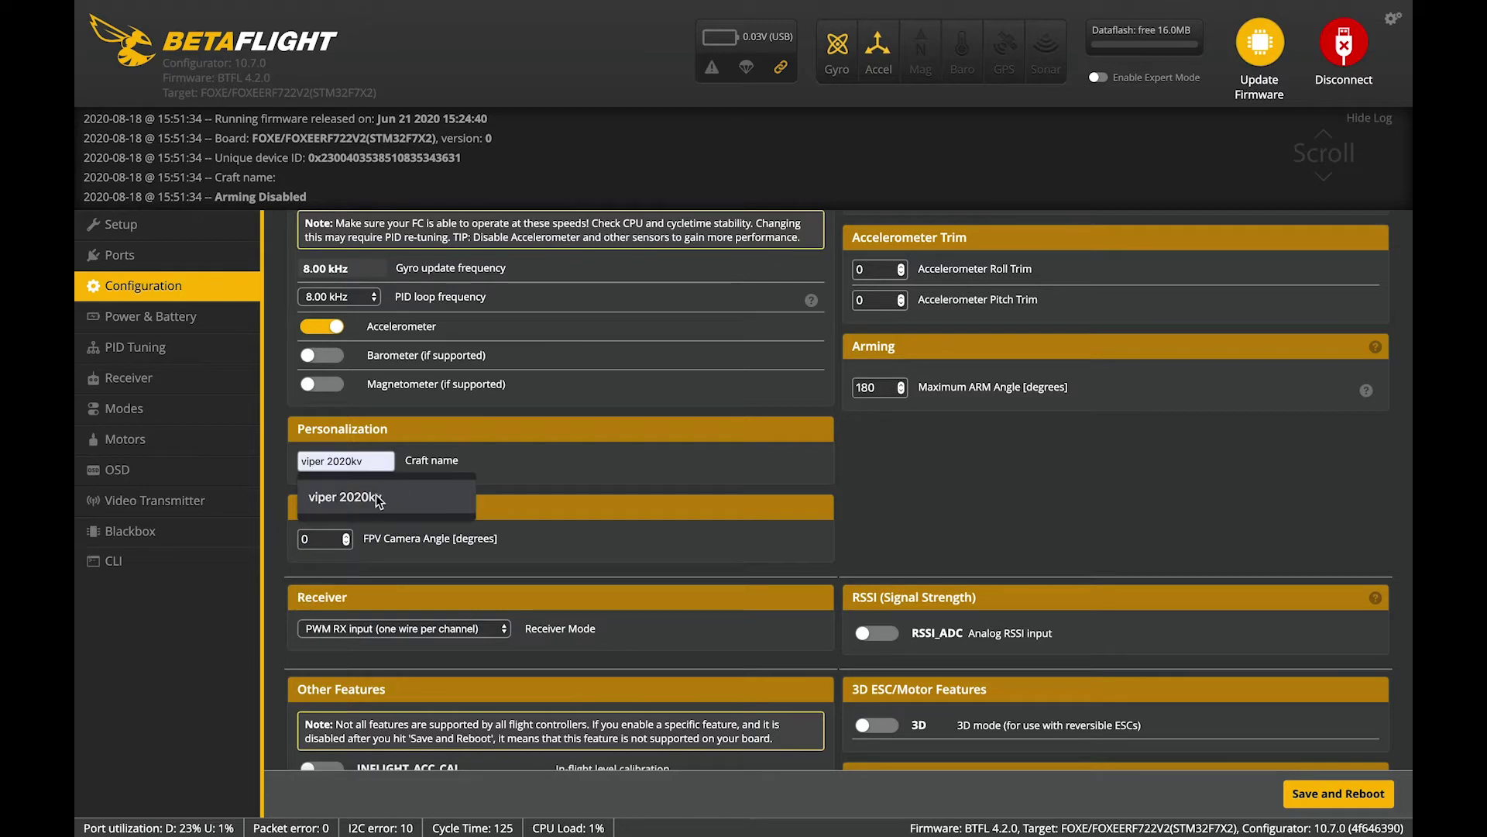
{"action": "left_click", "coordinate": [376, 496]}
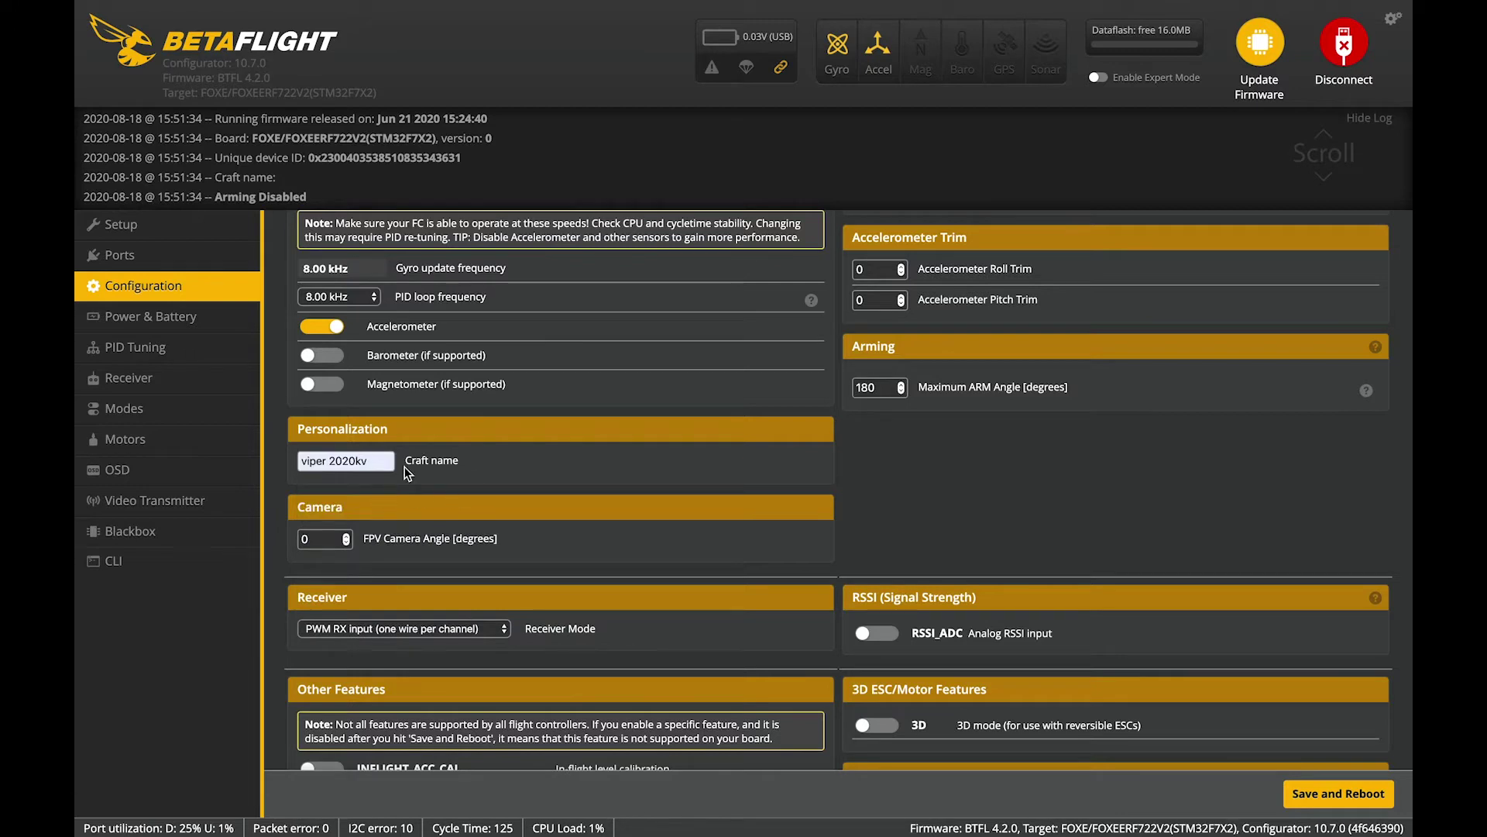
- Set the receiver mode to Serial-based receiver (SPEKSAT, SBUS, SUMD) and the serial receiver provider to CRSF
{"action": "scroll", "coordinate": [676, 620], "scroll_direction": "down", "scroll_amount": 3}
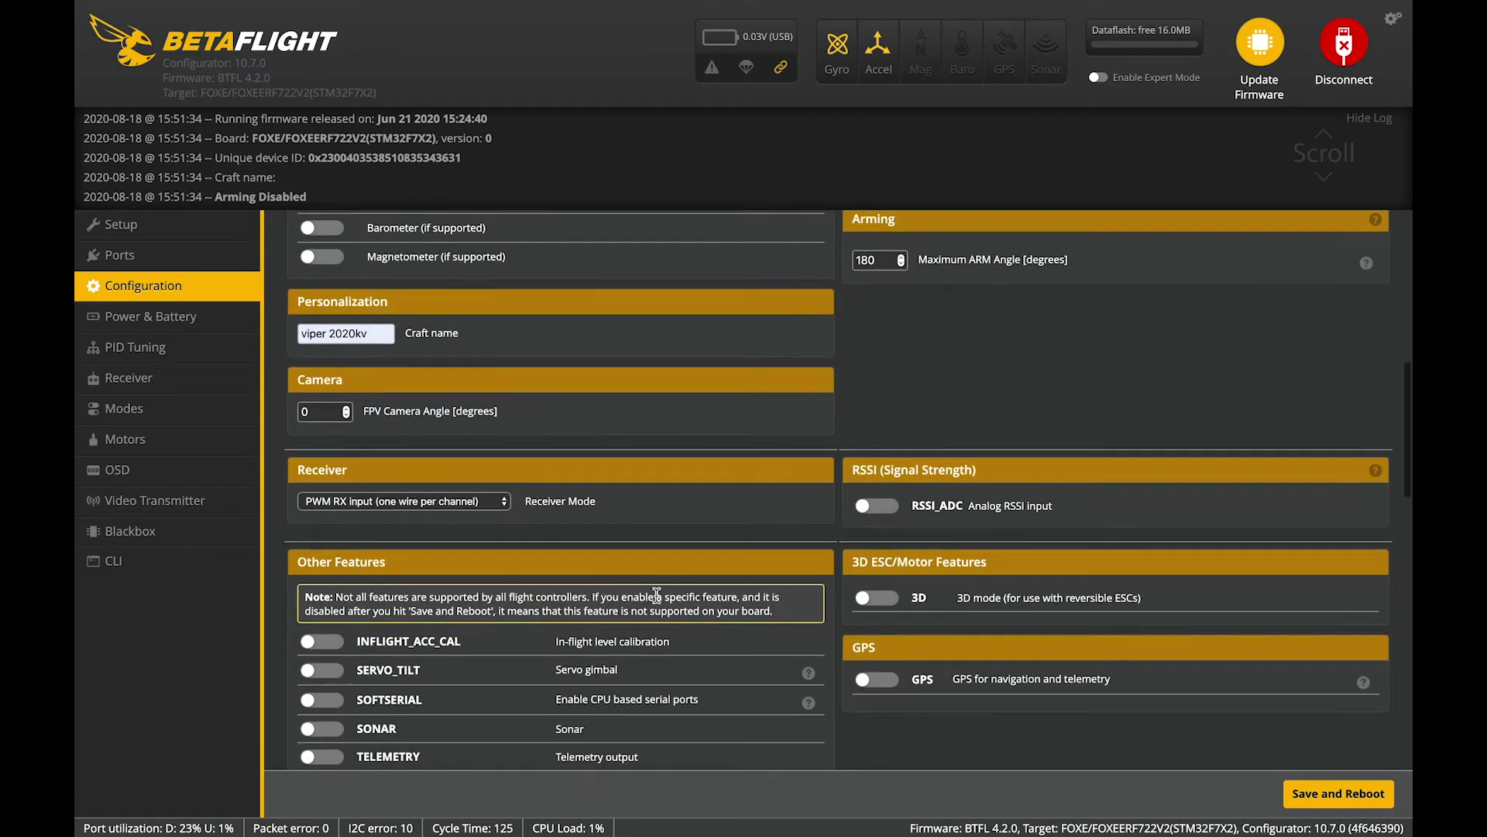
{"action": "left_click", "coordinate": [505, 500]}
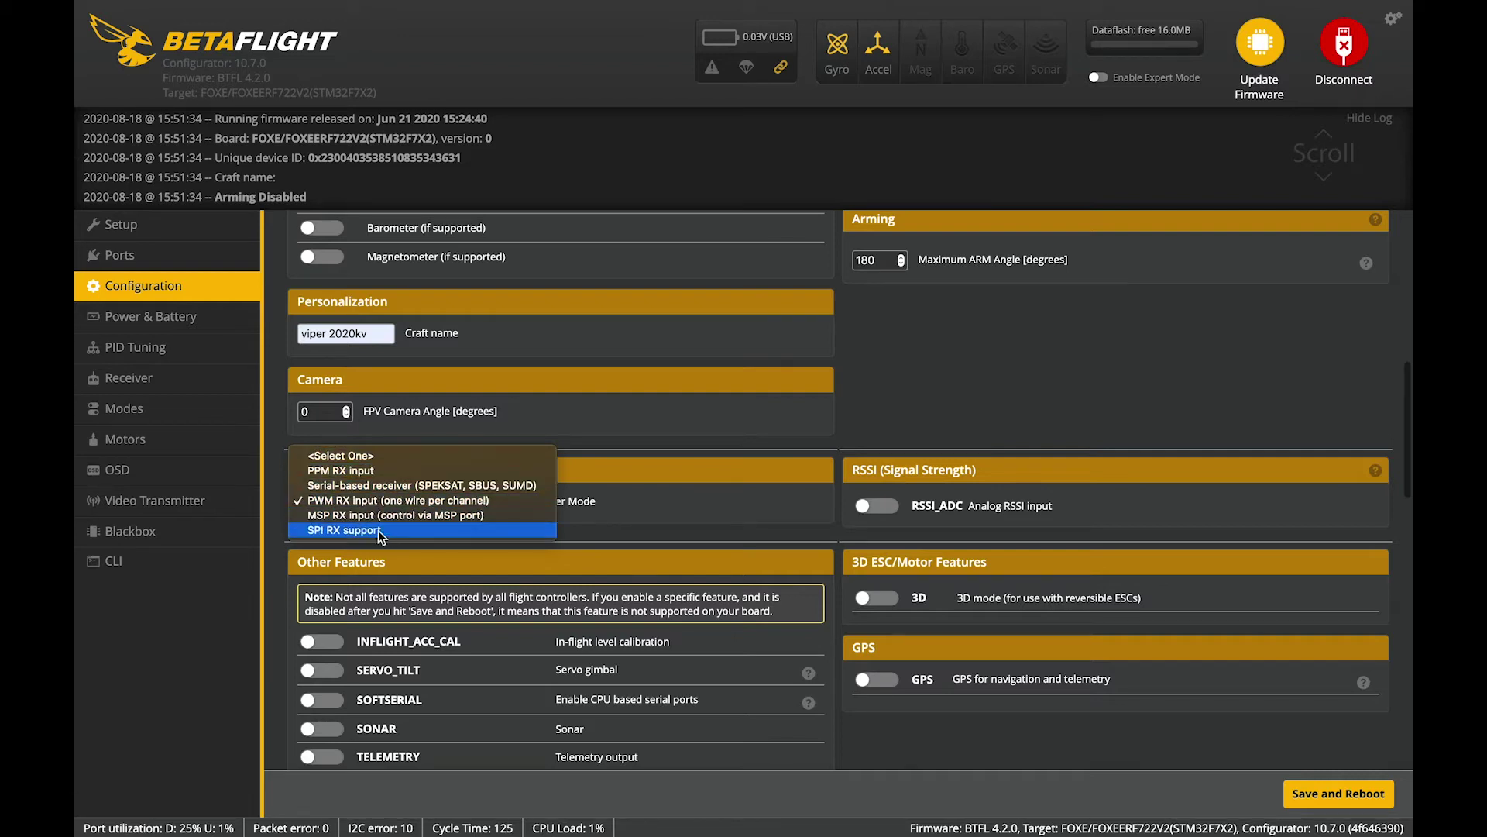
{"action": "left_click", "coordinate": [369, 490]}
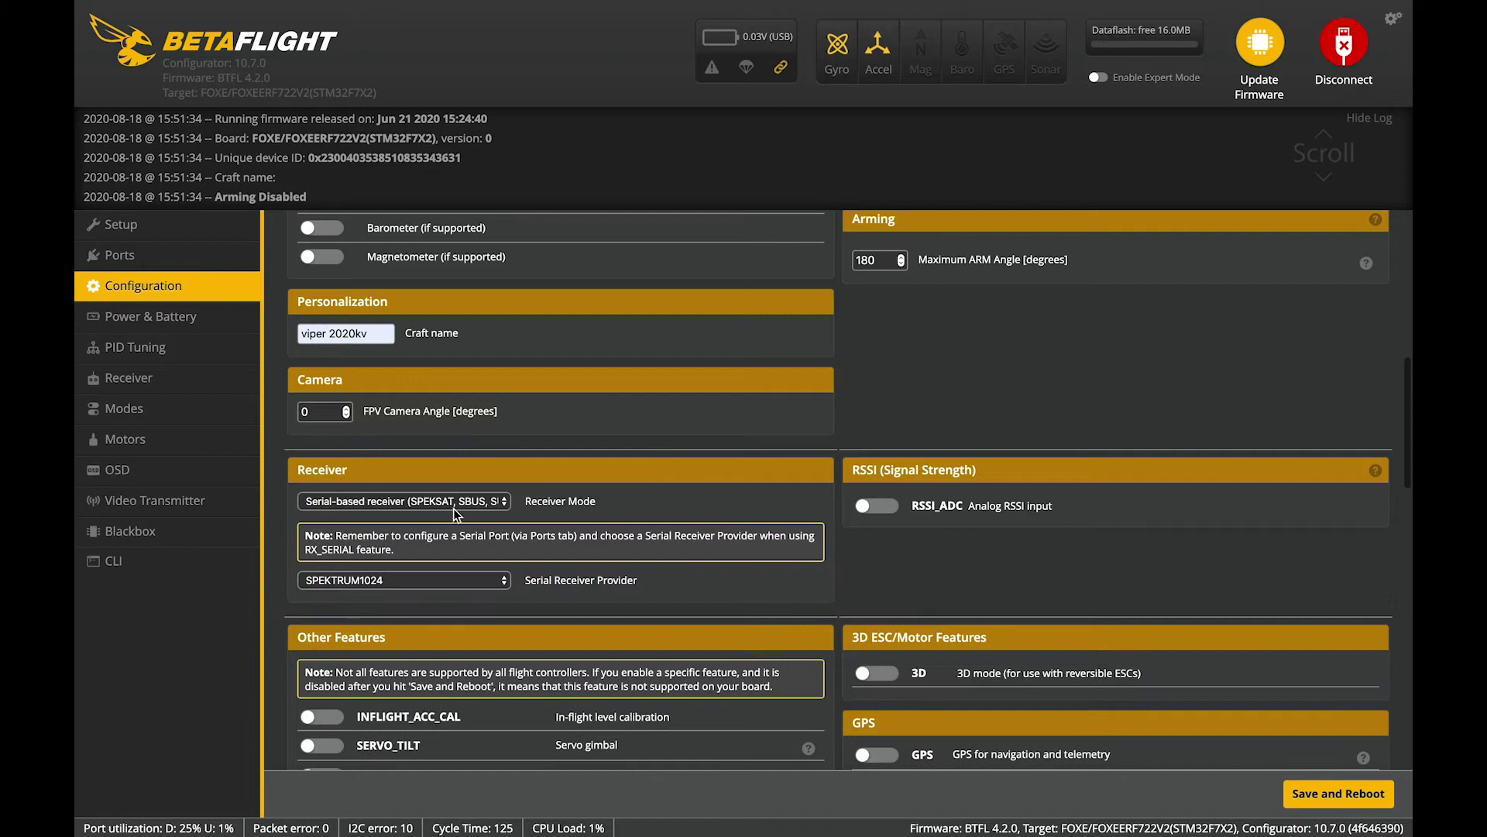
{"action": "left_click", "coordinate": [474, 582]}
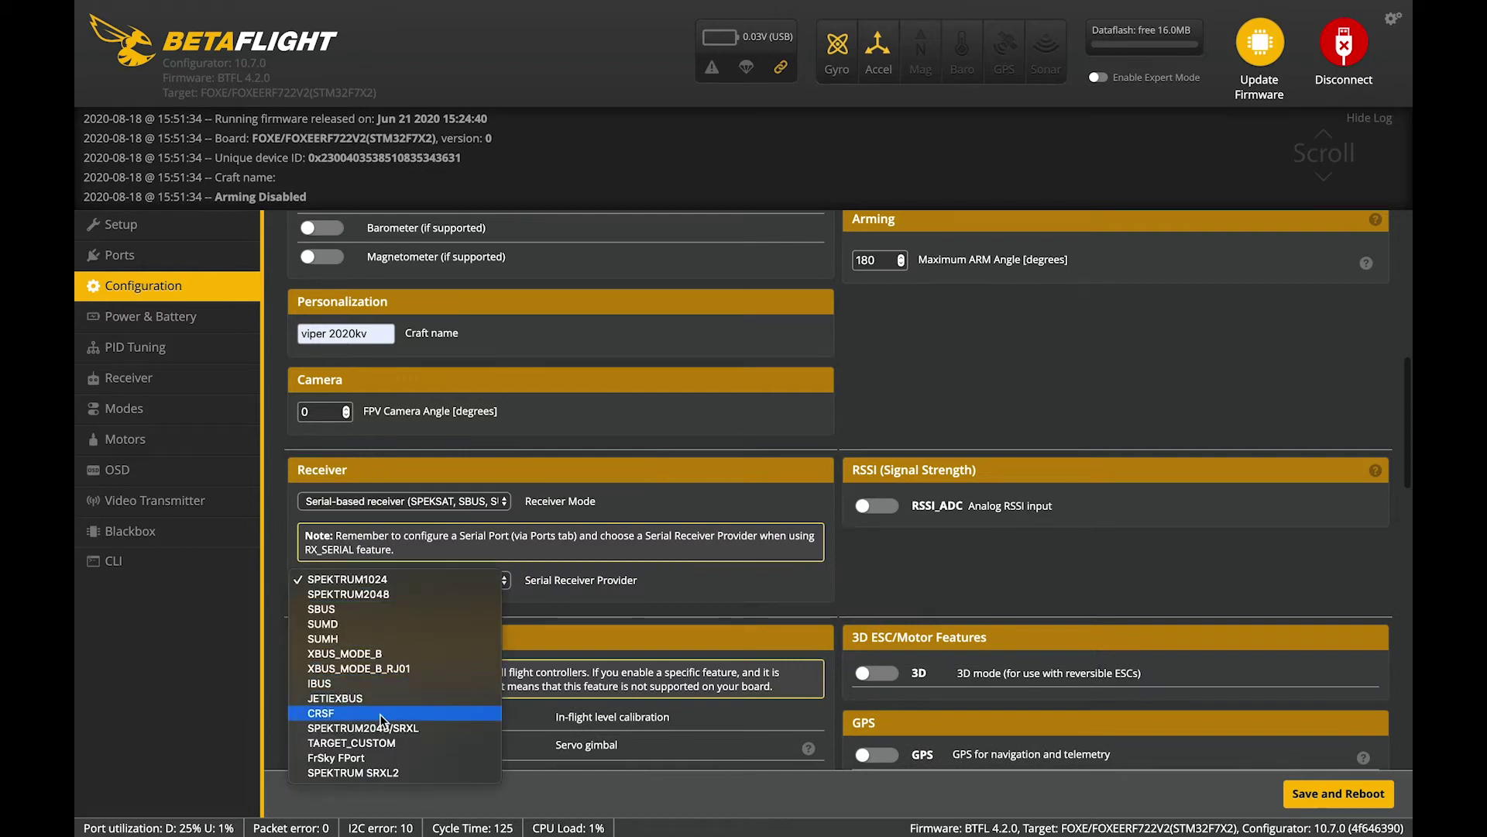
{"action": "left_click", "coordinate": [430, 713]}
- Check the remaining feature and beeper options, save the configuration with a reboot, and reconnect to the flight controller
{"action": "scroll", "coordinate": [565, 623], "scroll_direction": "down", "scroll_amount": 3}
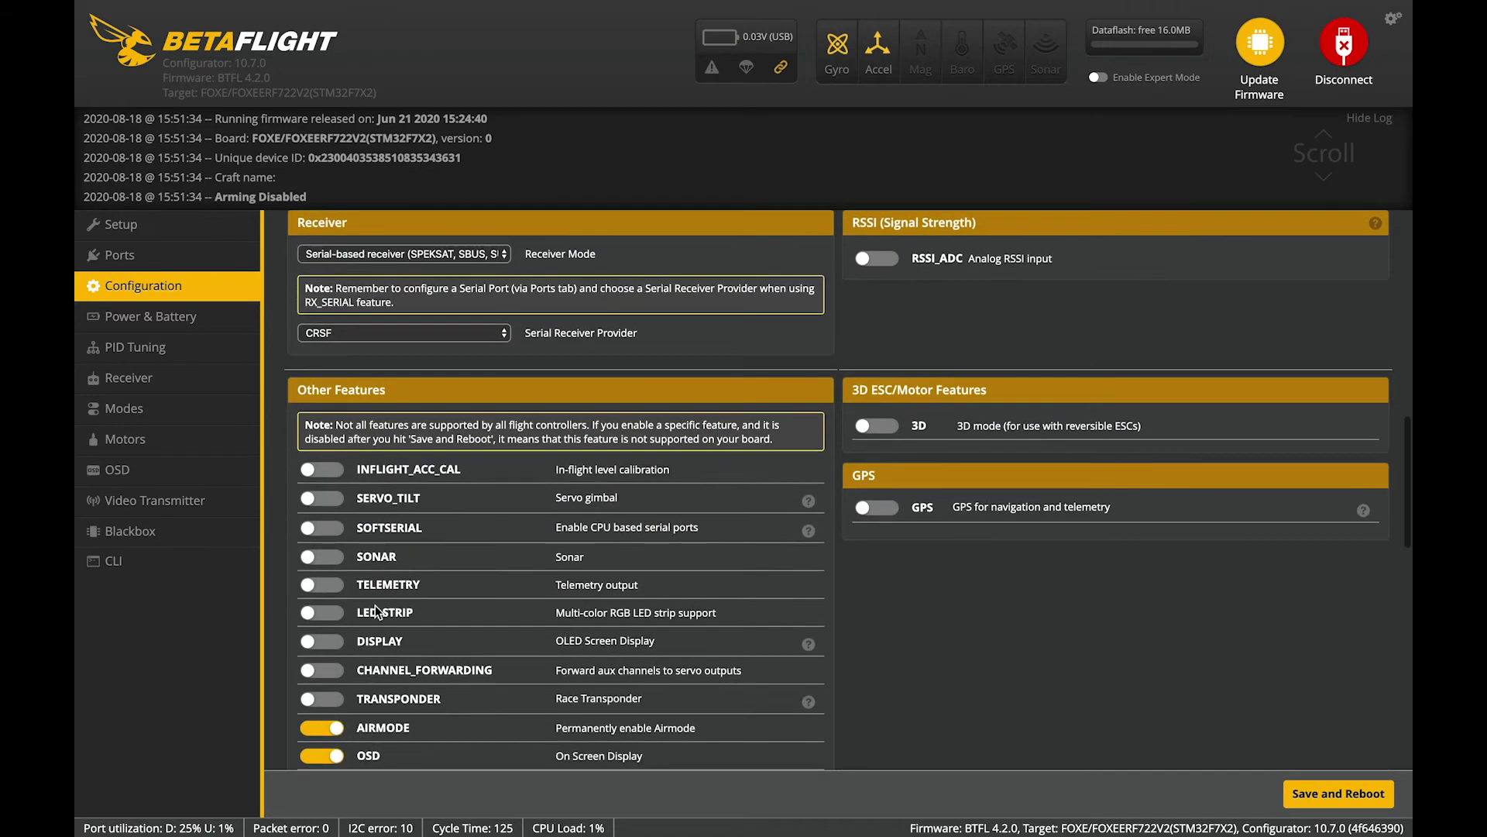
{"action": "scroll", "coordinate": [430, 665], "scroll_direction": "down", "scroll_amount": 2}
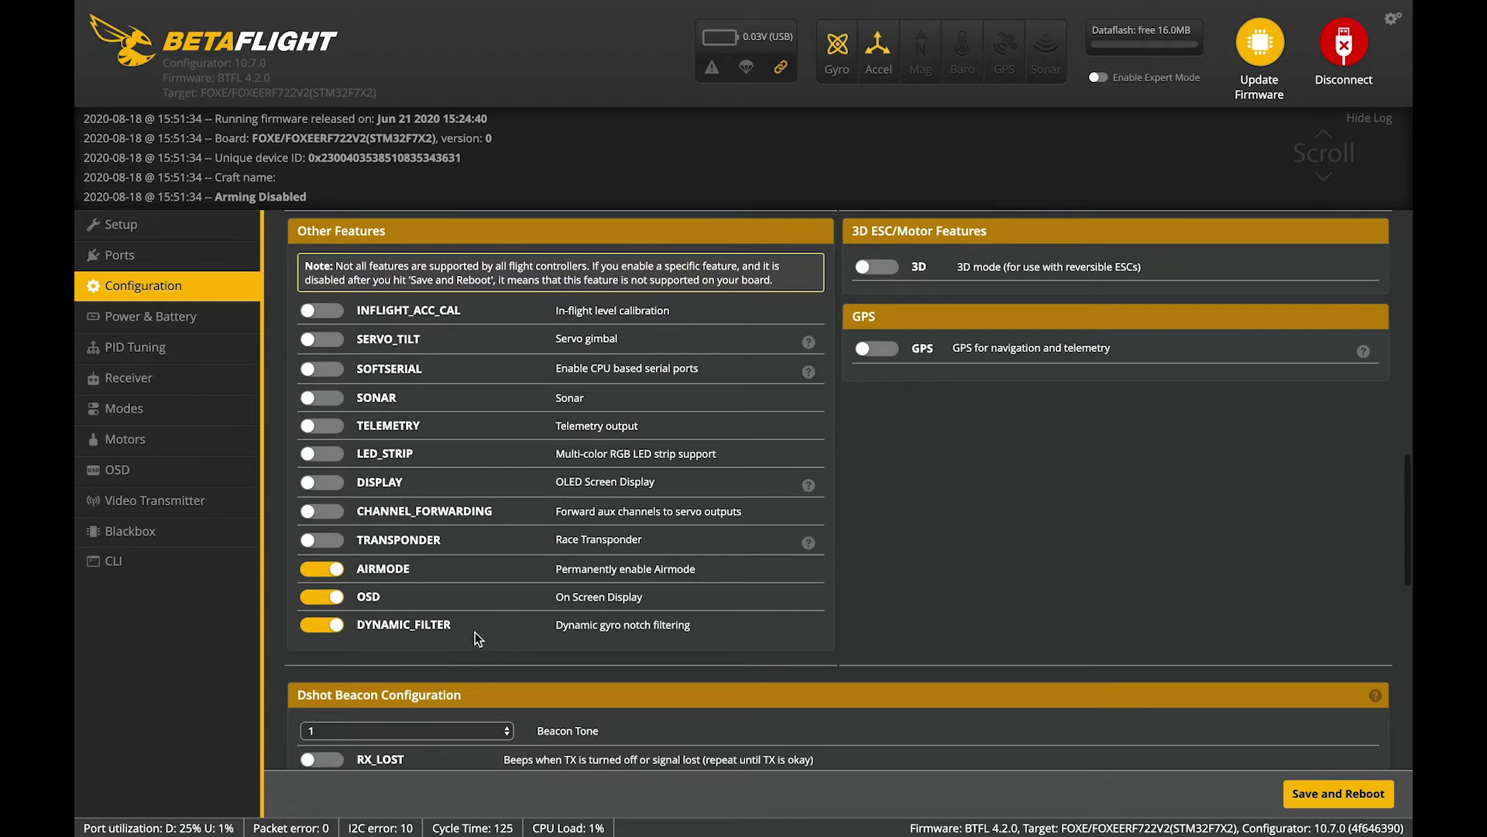
{"action": "scroll", "coordinate": [475, 631], "scroll_direction": "down", "scroll_amount": 10}
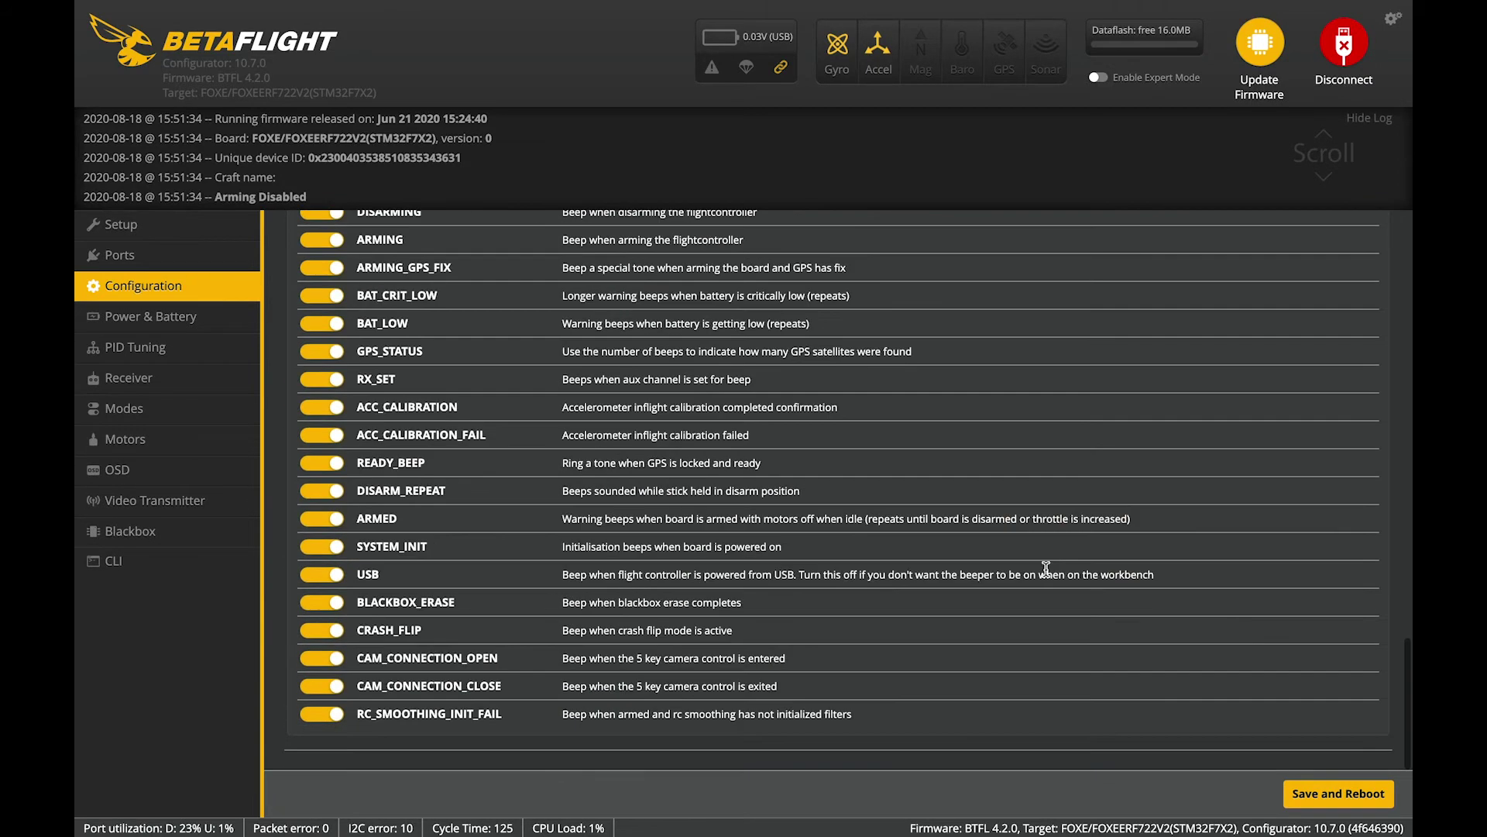
{"action": "scroll", "coordinate": [1232, 641], "scroll_direction": "up", "scroll_amount": 15}
{"action": "left_click", "coordinate": [1341, 794]}
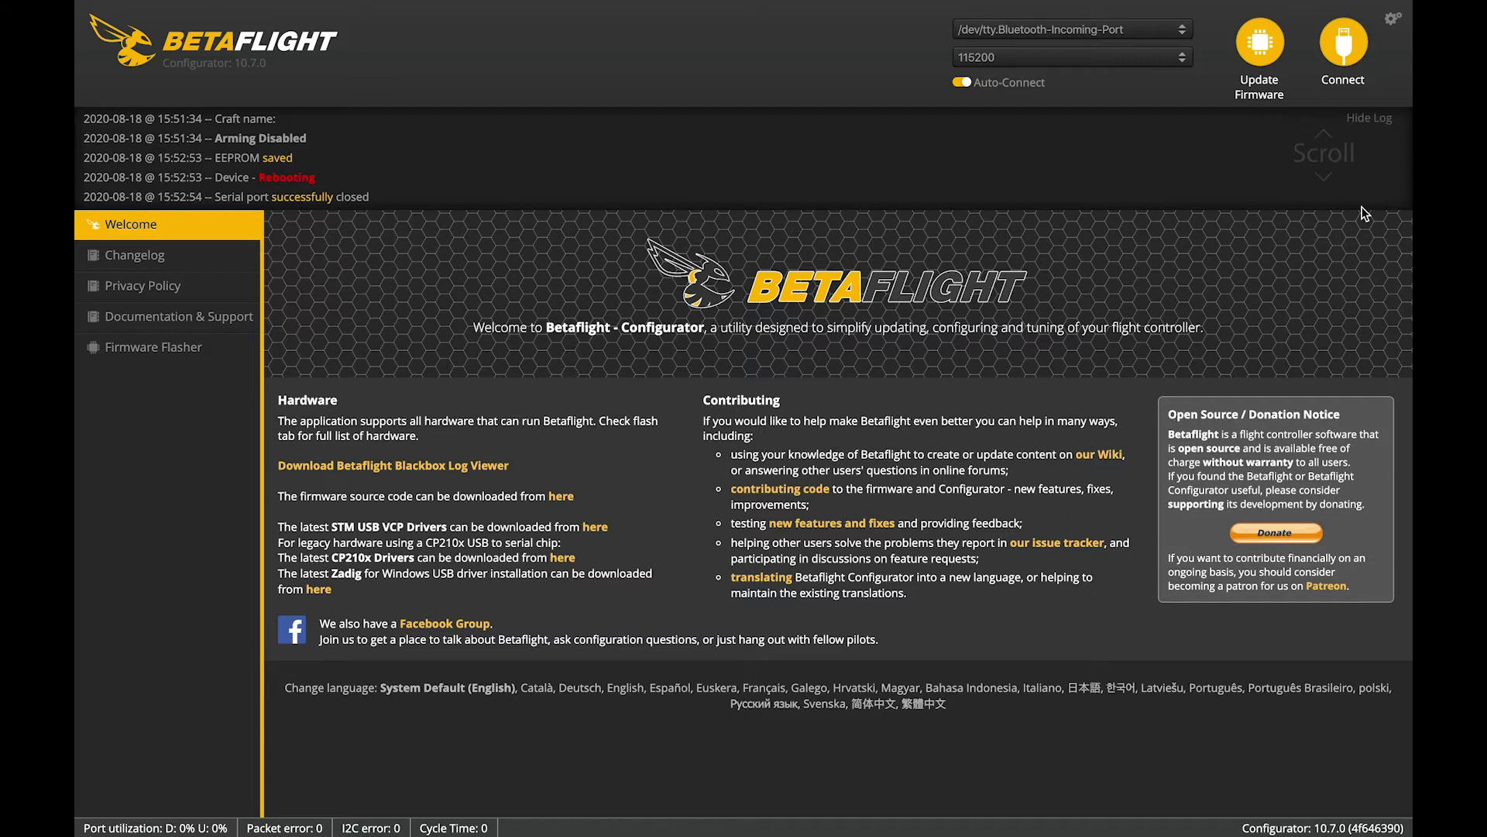
{"action": "left_click", "coordinate": [1162, 30]}
{"action": "left_click", "coordinate": [1162, 29]}
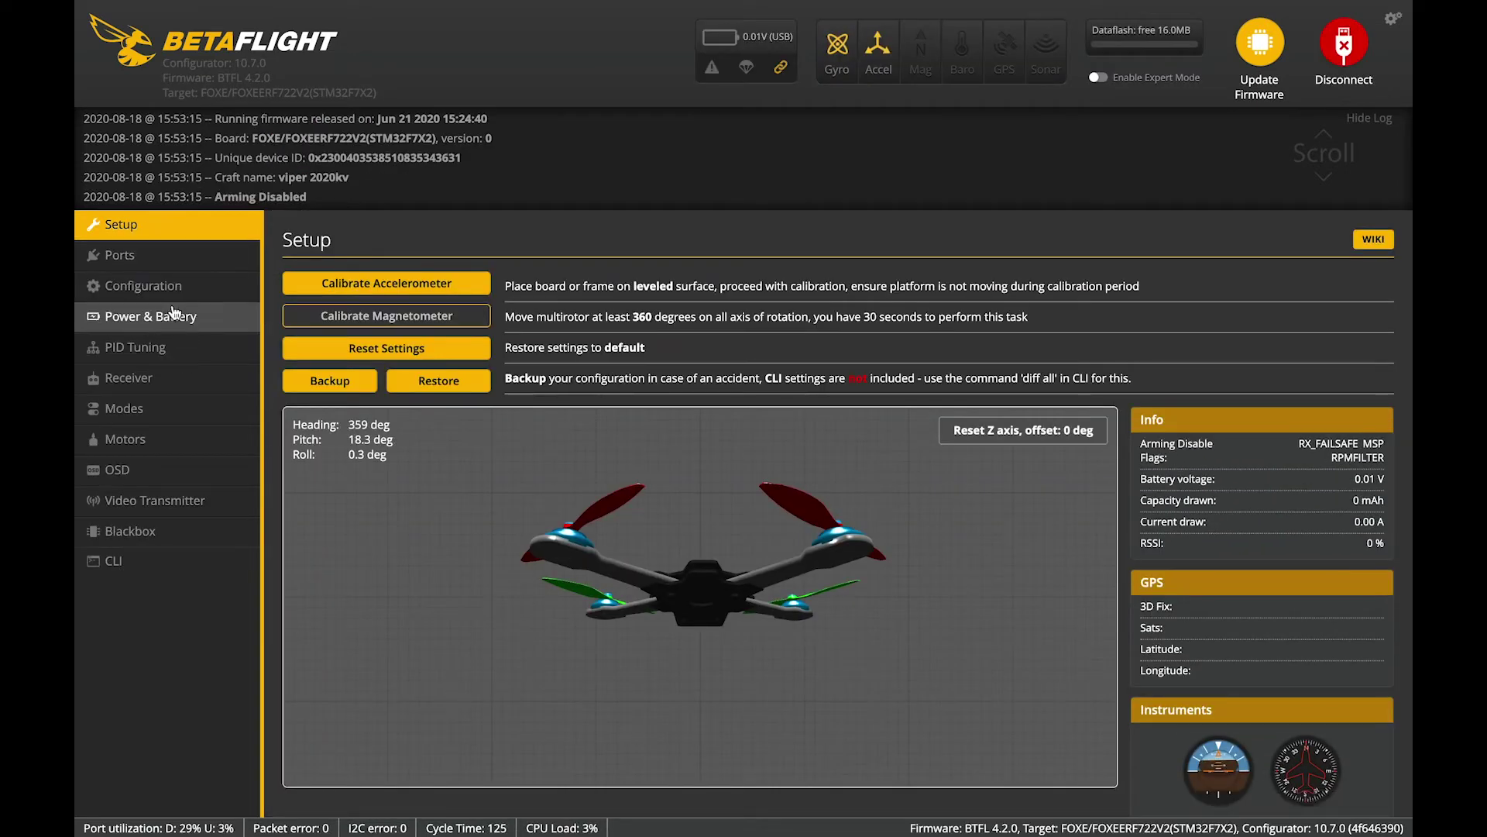
- Set the Maximum Cell Voltage to 4.4 in the power and battery settings
{"action": "left_click", "coordinate": [175, 313]}
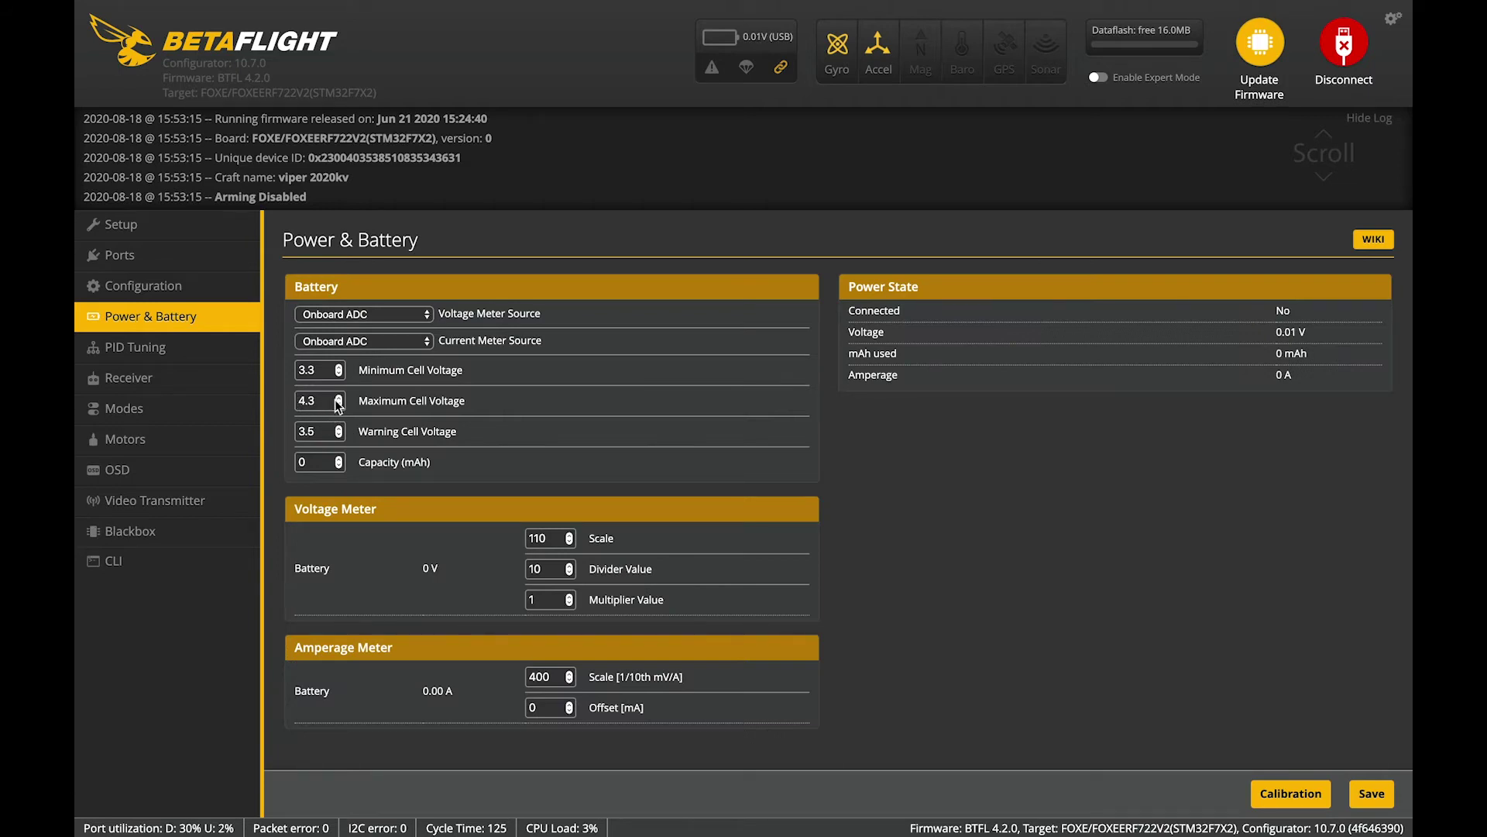
{"action": "left_click", "coordinate": [339, 403]}
{"action": "type", "text": "7"}
{"action": "key", "text": "BackSpace"}
{"action": "key", "text": "BackSpace"}
{"action": "type", "text": "40"}
- Set the amperage meter scale to 200 and save the power and battery settings
{"action": "left_click", "coordinate": [558, 676]}
{"action": "key", "text": "BackSpace"}
{"action": "key", "text": "BackSpace"}
{"action": "key", "text": "BackSpace"}
{"action": "type", "text": "200"}
{"action": "left_click", "coordinate": [1372, 793]}
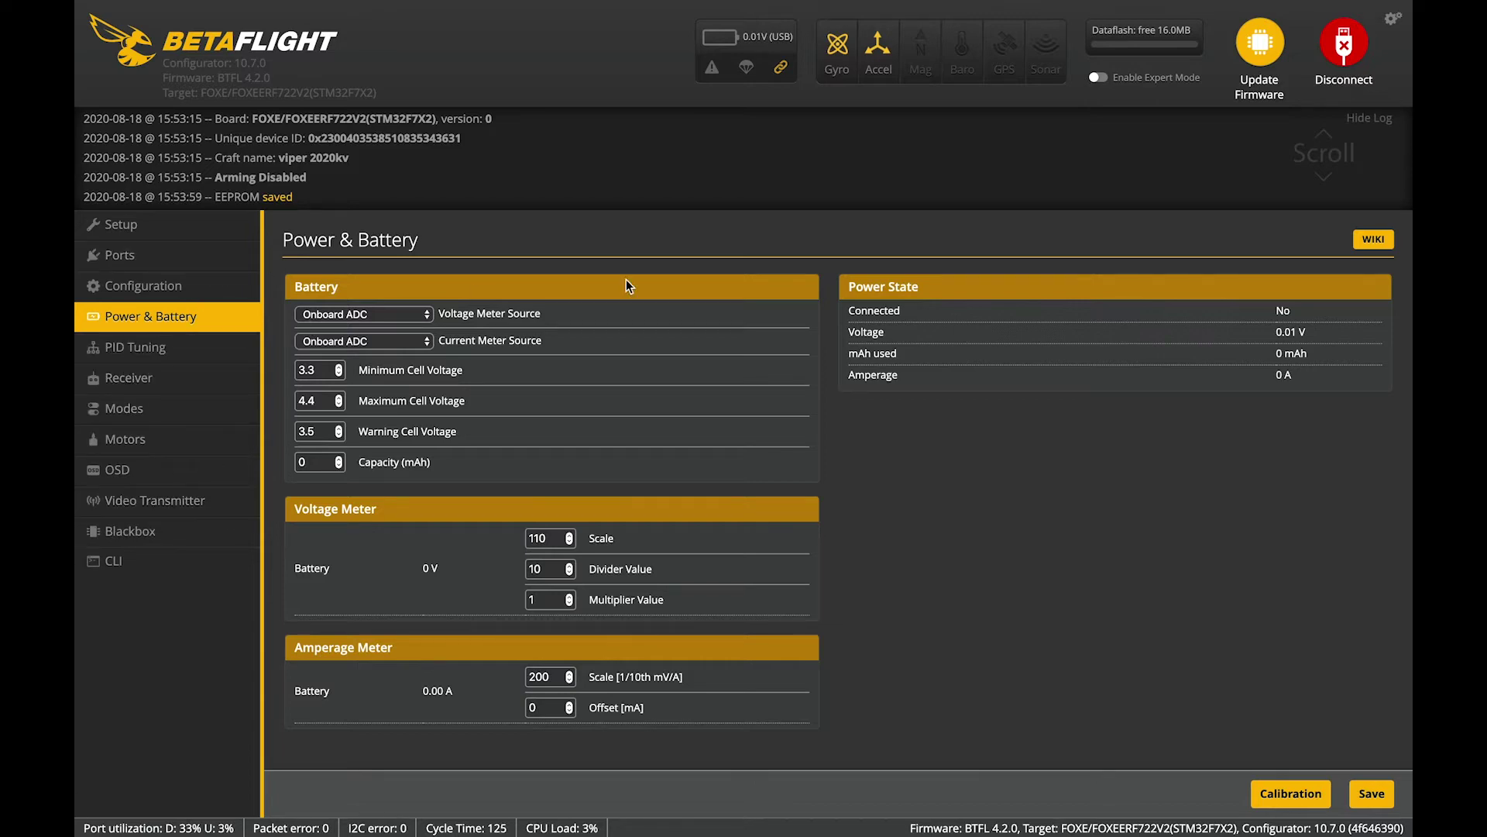
- Switch to Notes and copy the whole command list in the # vtxtable note, down to set throttle_limit_percent = 98
{"action": "key", "text": "super+Tab"}
{"action": "key", "text": "super+Tab"}
{"action": "key", "text": "super+Tab"}
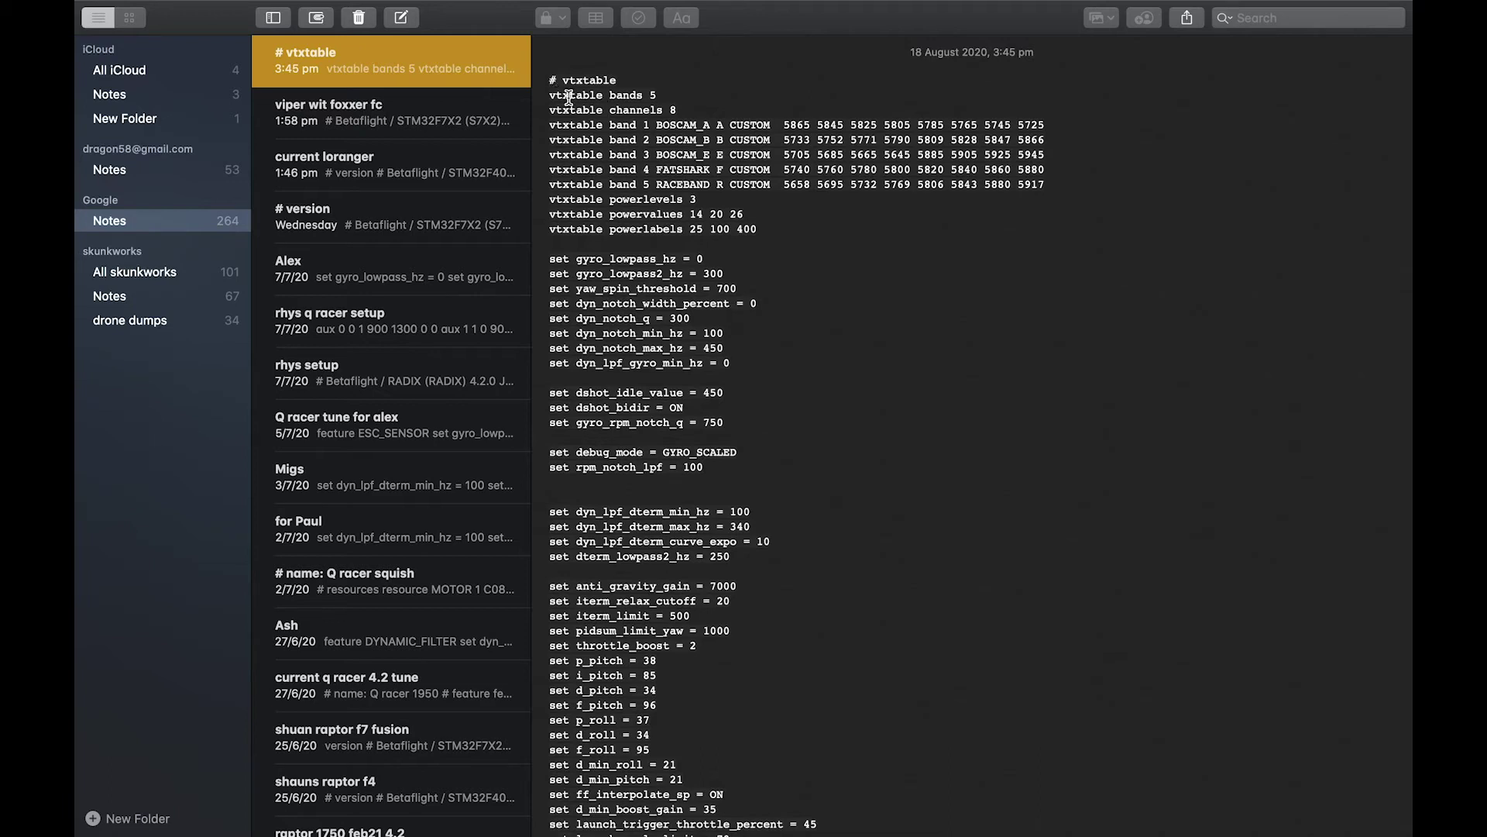
{"action": "left_click_drag", "start_coordinate": [549, 82], "coordinate": [1044, 835]}
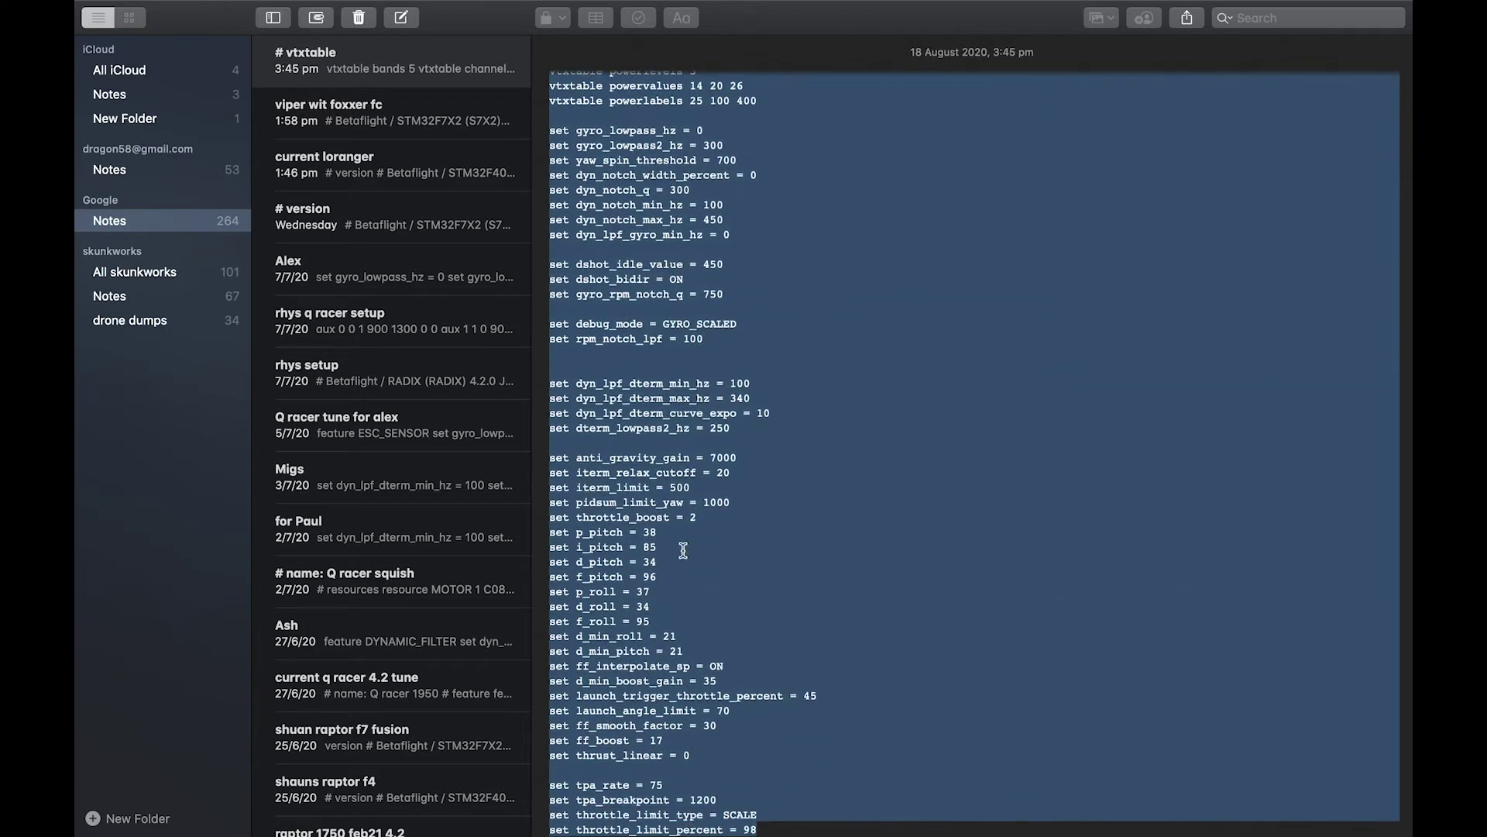
- Switch back to Betaflight Configurator, run the copied vtxtable and tuning commands in the CLI, and store them with save
{"action": "key", "text": "super+Tab"}
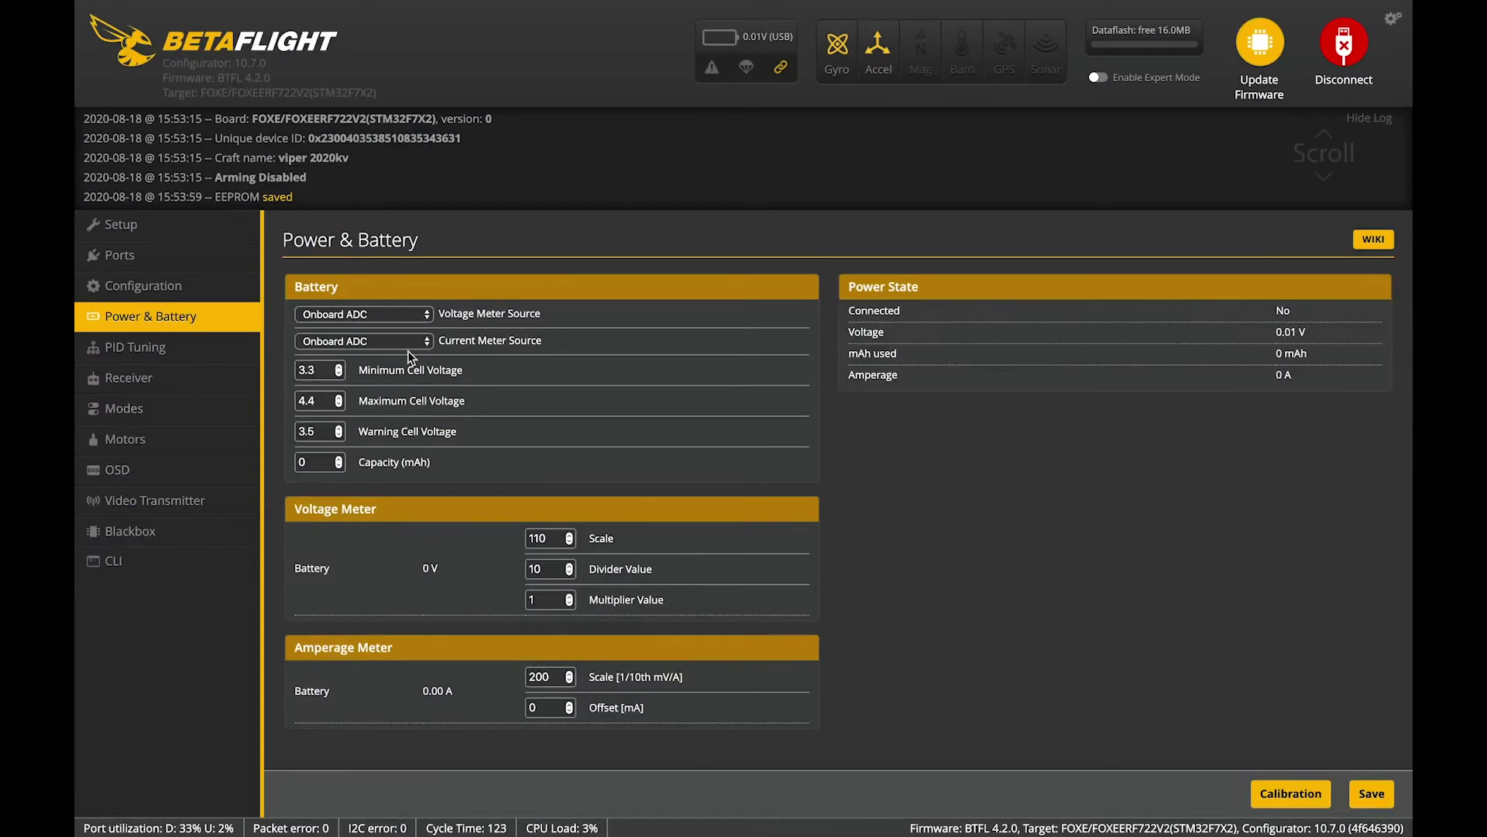
{"action": "left_click", "coordinate": [117, 570]}
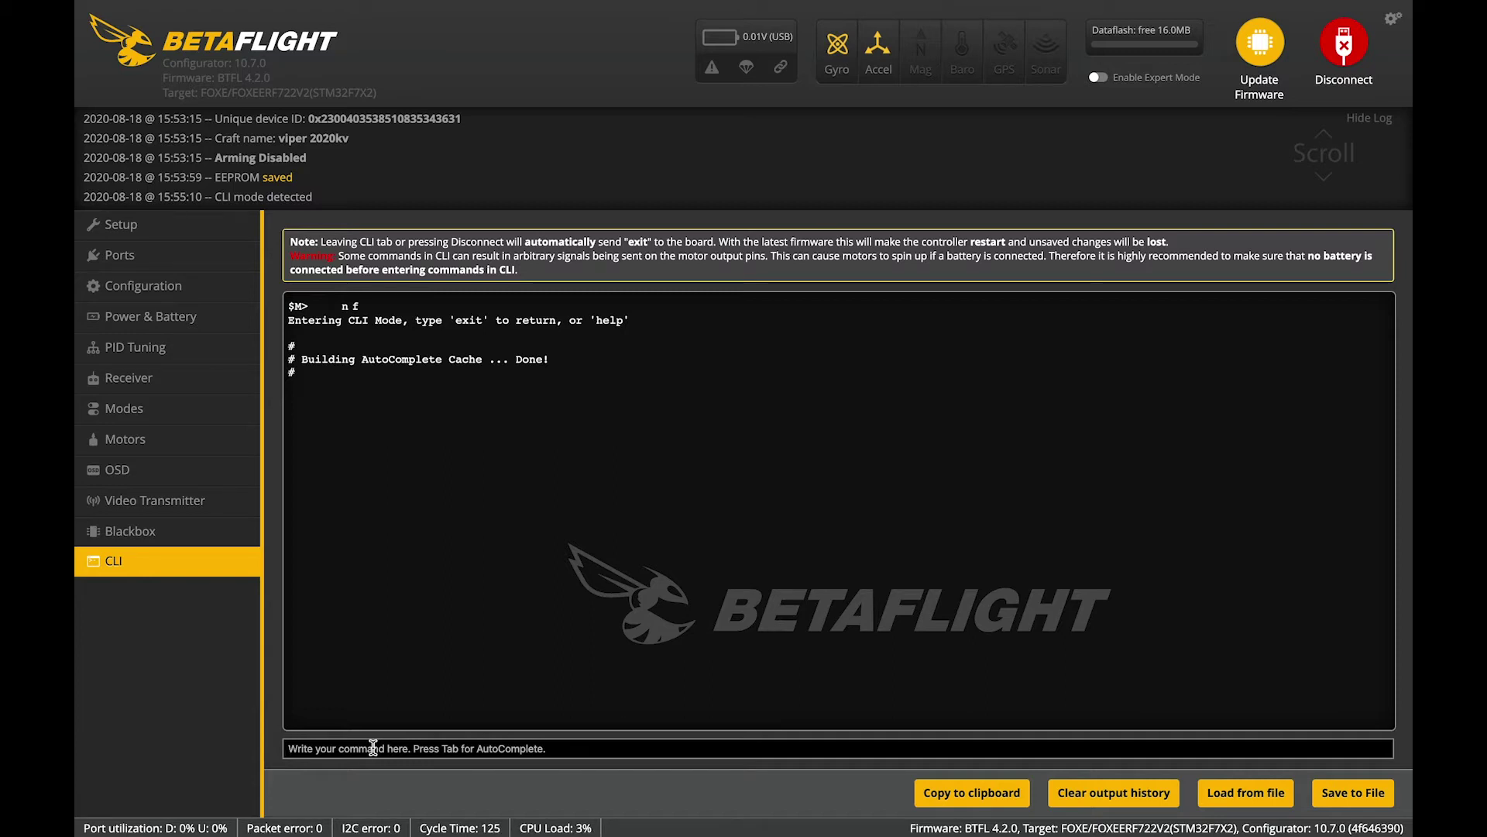
{"action": "type", "text": "set throttle_limit_percent = 98"}
{"action": "key", "text": "Return"}
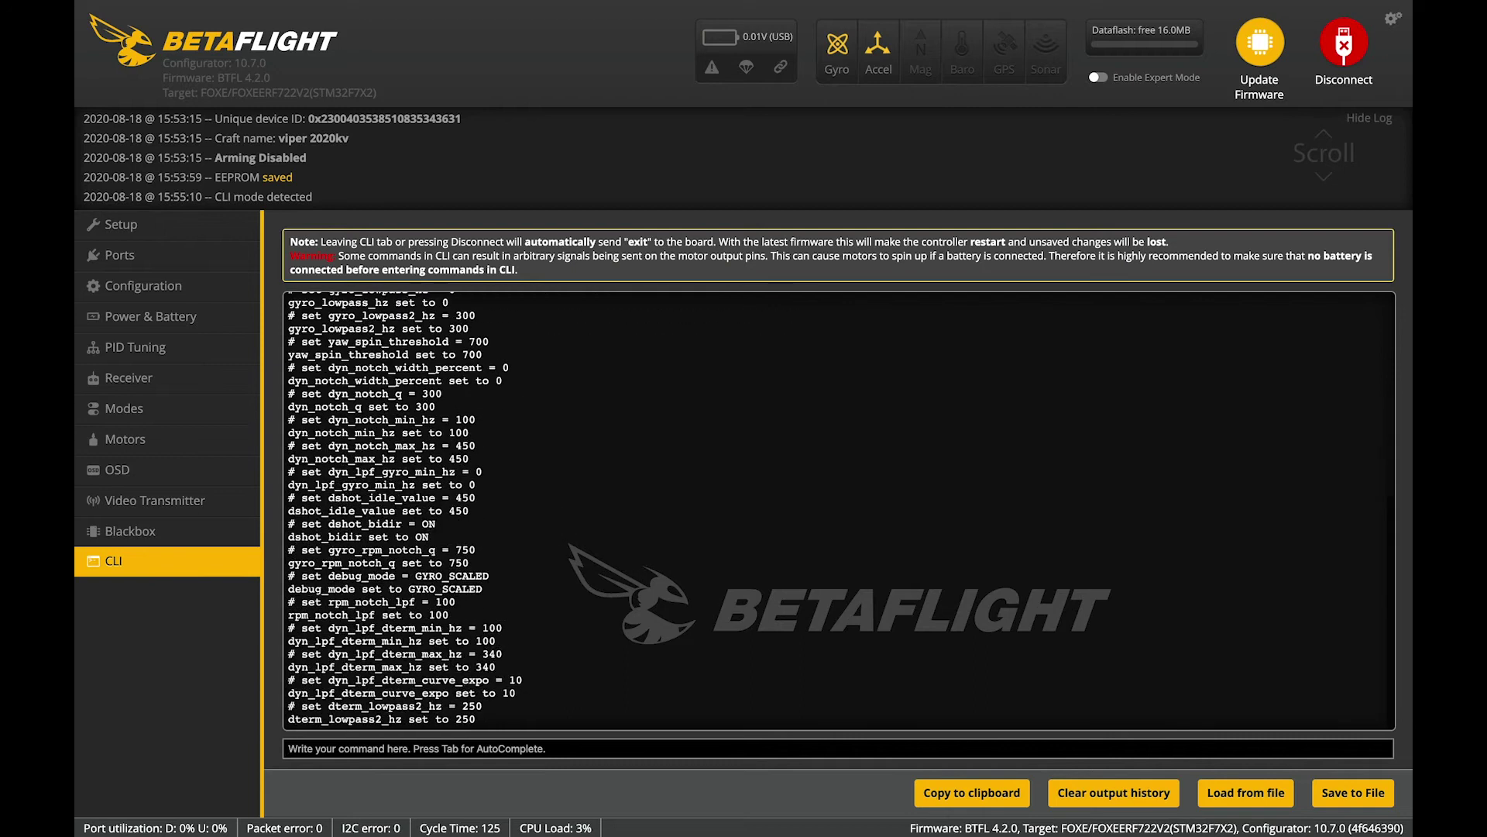
{"action": "type", "text": "save"}
{"action": "key", "text": "Return"}
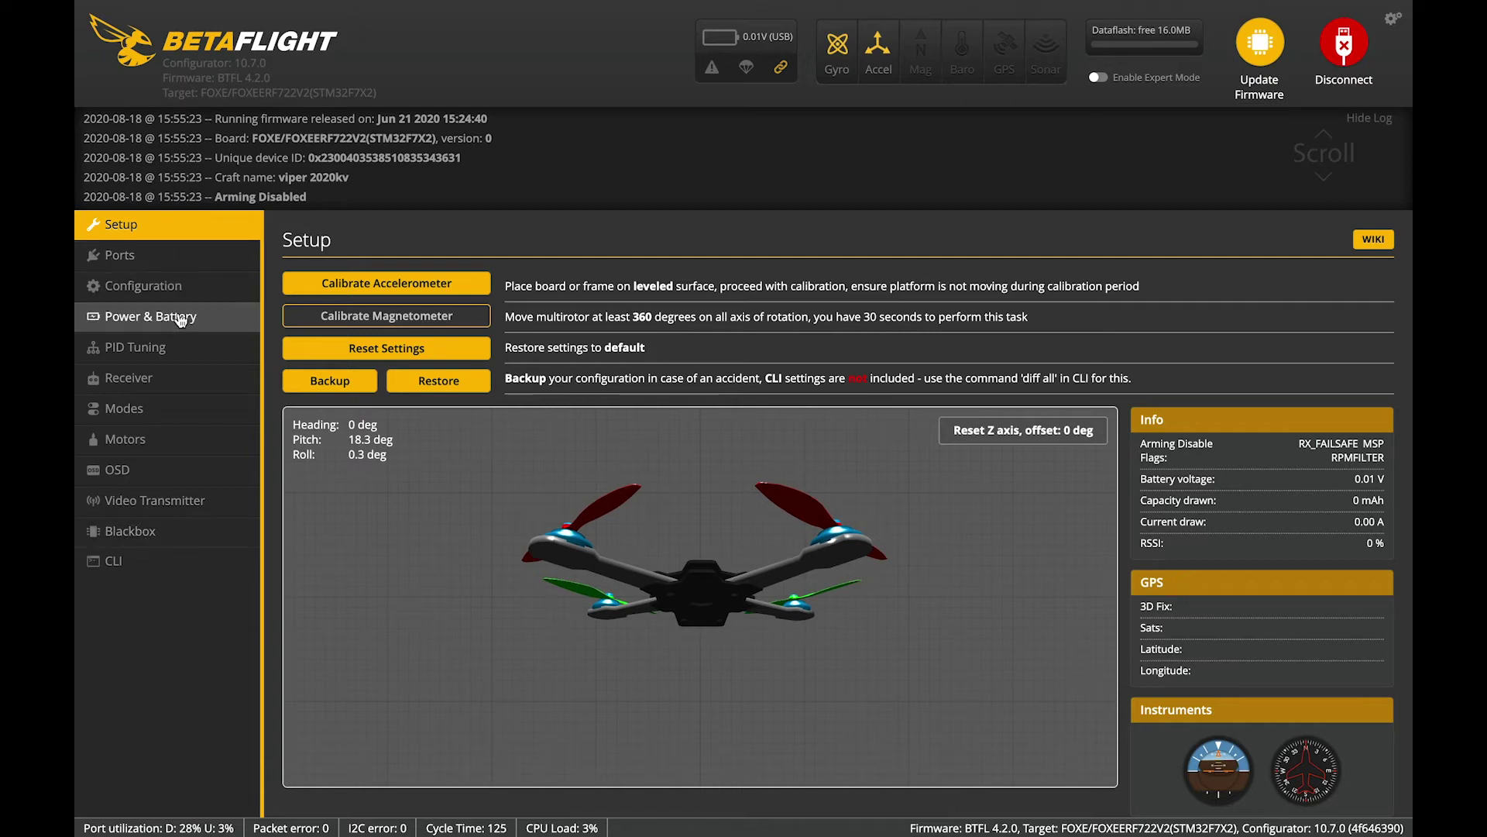
- Review the PID profile values and the PID controller settings of Profile 1
{"action": "left_click", "coordinate": [136, 347]}
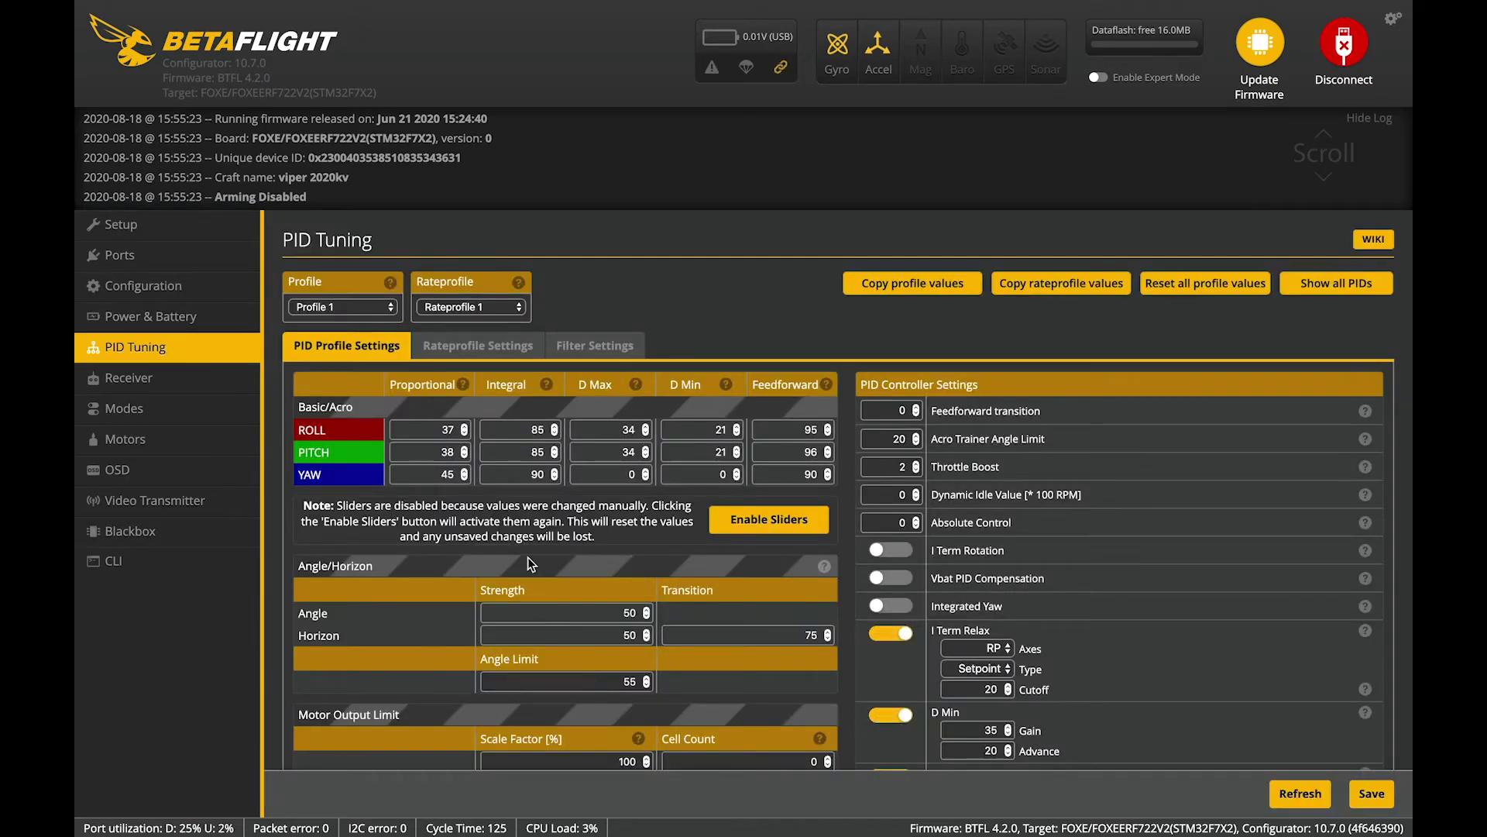
{"action": "scroll", "coordinate": [523, 600], "scroll_direction": "down", "scroll_amount": 1}
{"action": "scroll", "coordinate": [522, 599], "scroll_direction": "up", "scroll_amount": 1}
{"action": "scroll", "coordinate": [522, 600], "scroll_direction": "down", "scroll_amount": 1}
{"action": "scroll", "coordinate": [522, 600], "scroll_direction": "up", "scroll_amount": 1}
{"action": "scroll", "coordinate": [913, 662], "scroll_direction": "down", "scroll_amount": 2}
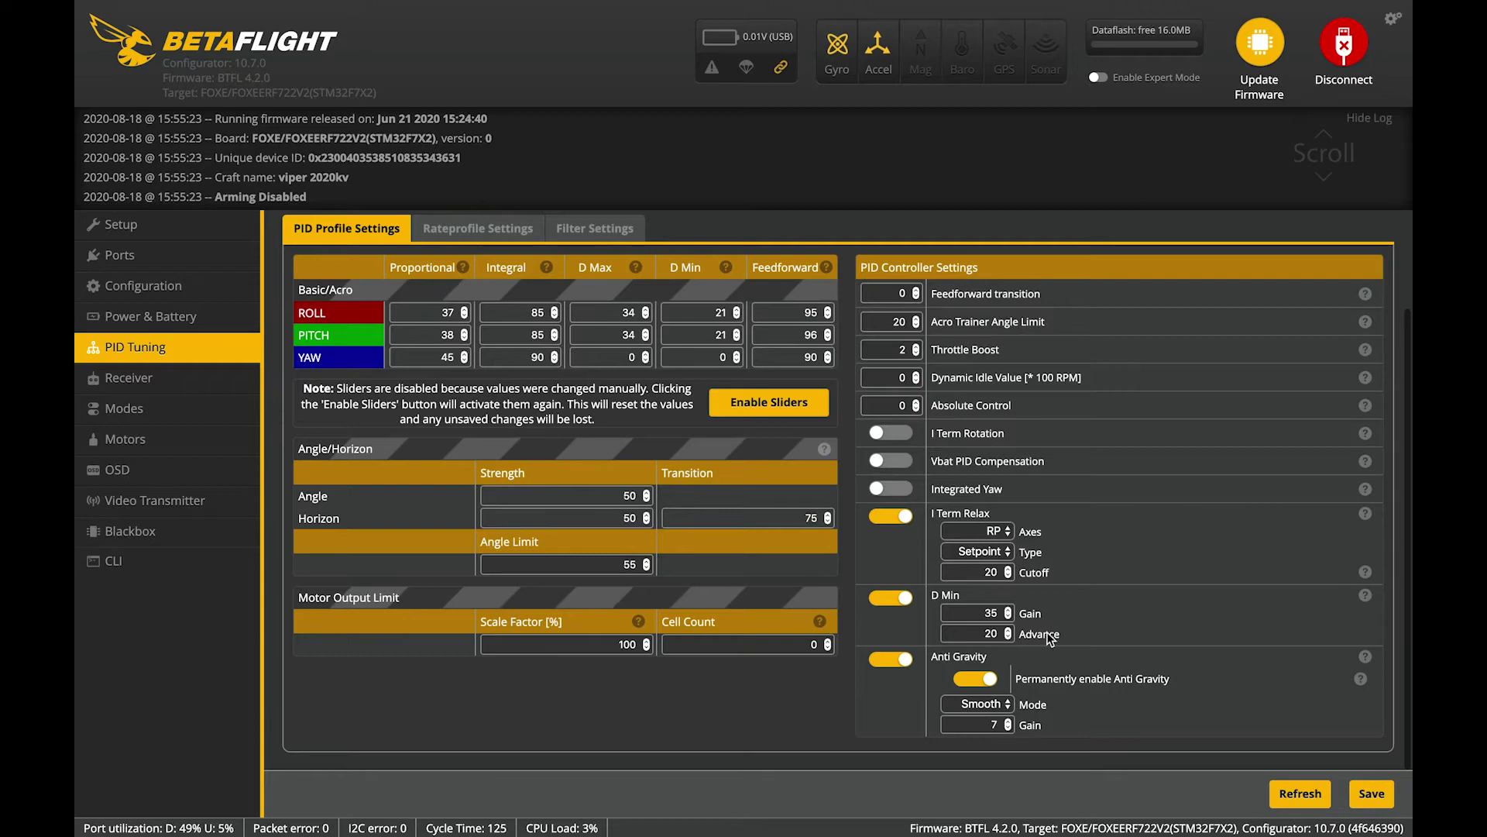
{"action": "scroll", "coordinate": [639, 421], "scroll_direction": "up", "scroll_amount": 1}
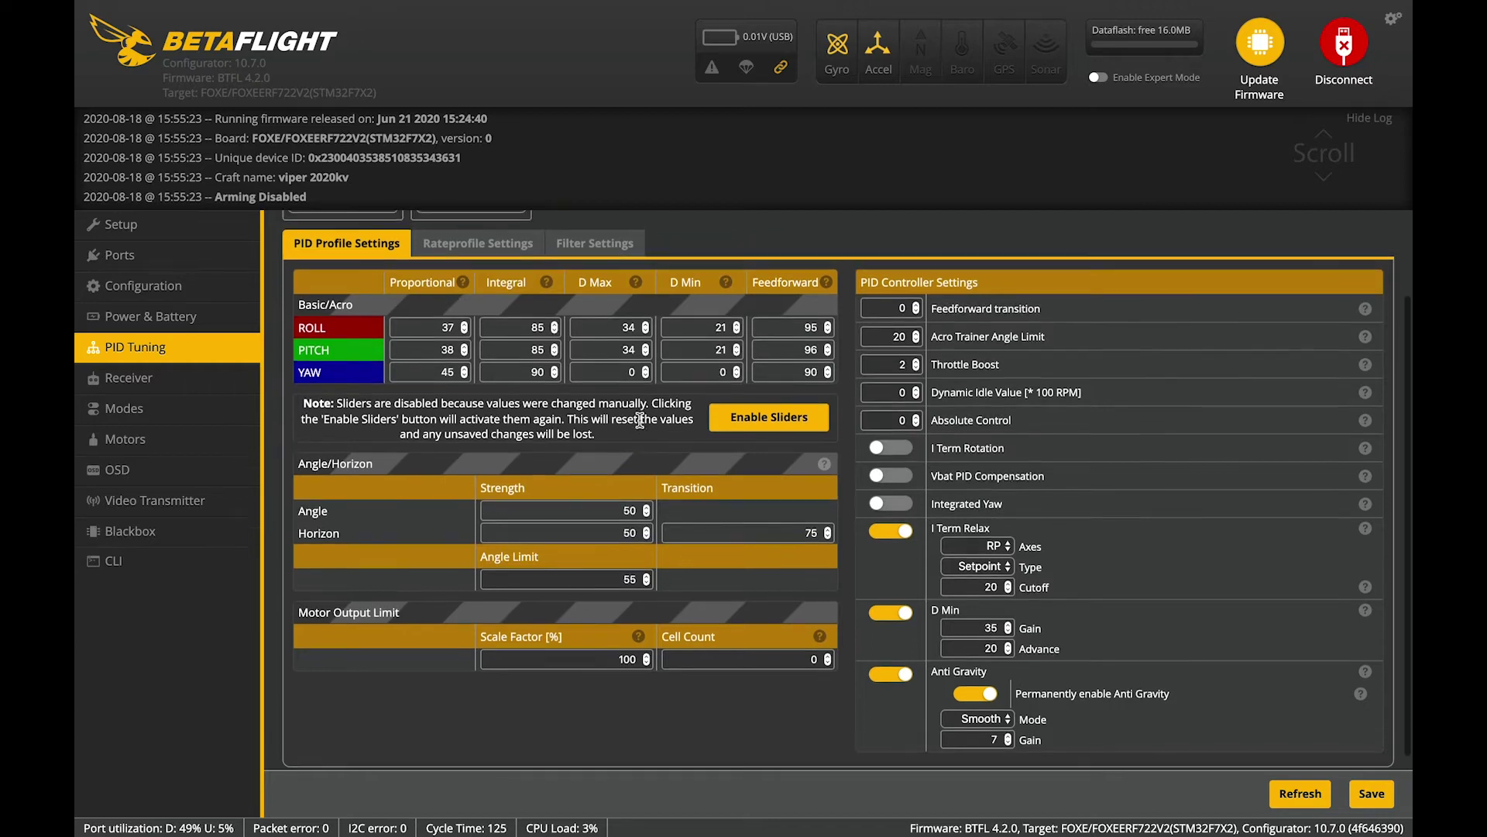
{"action": "scroll", "coordinate": [639, 421], "scroll_direction": "up", "scroll_amount": 1}
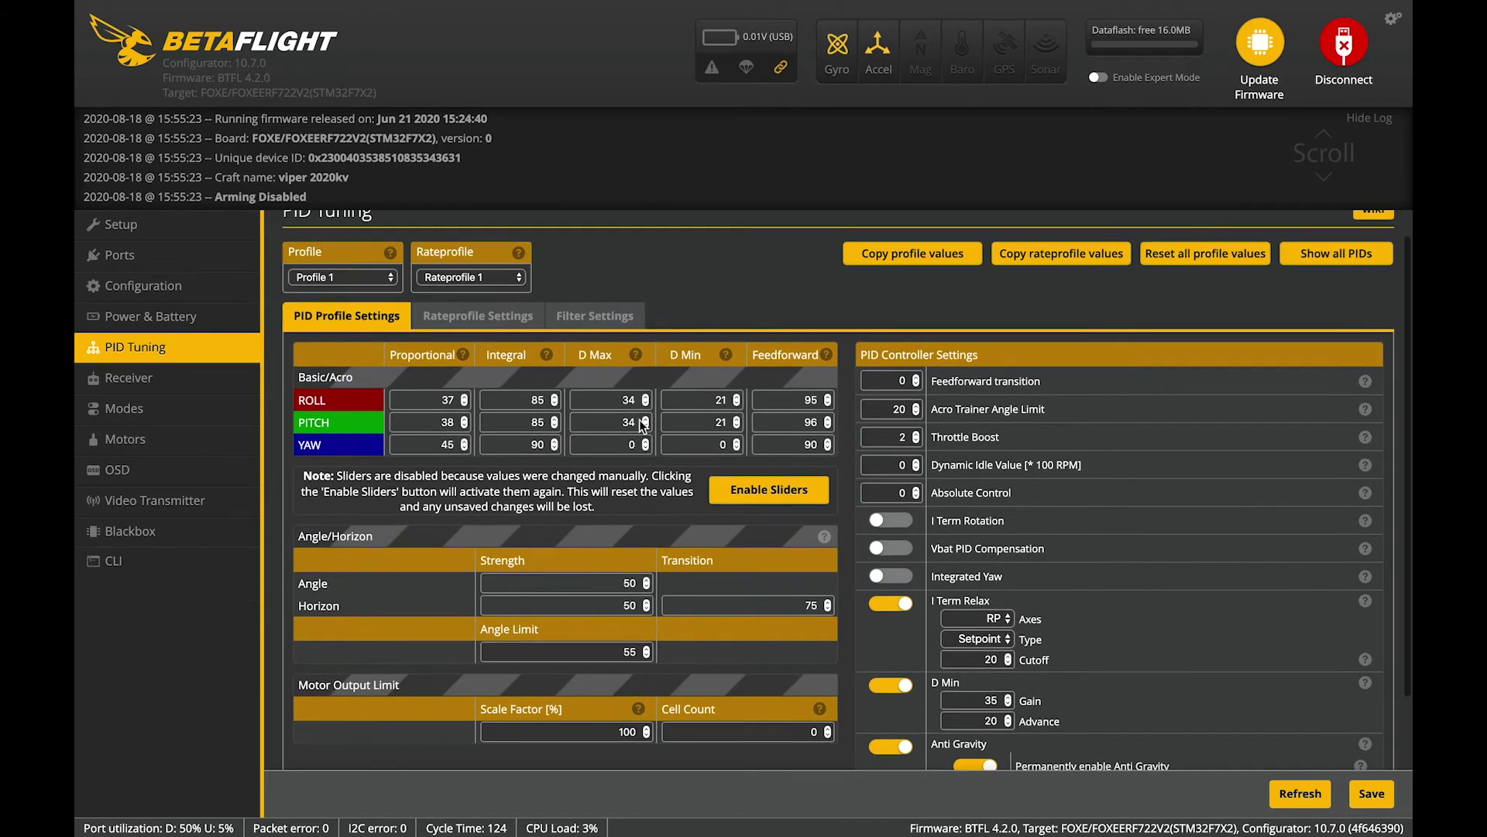
- Examine the rateprofile settings with the available rates types, and the gyro and D term filter settings
{"action": "left_click", "coordinate": [463, 319]}
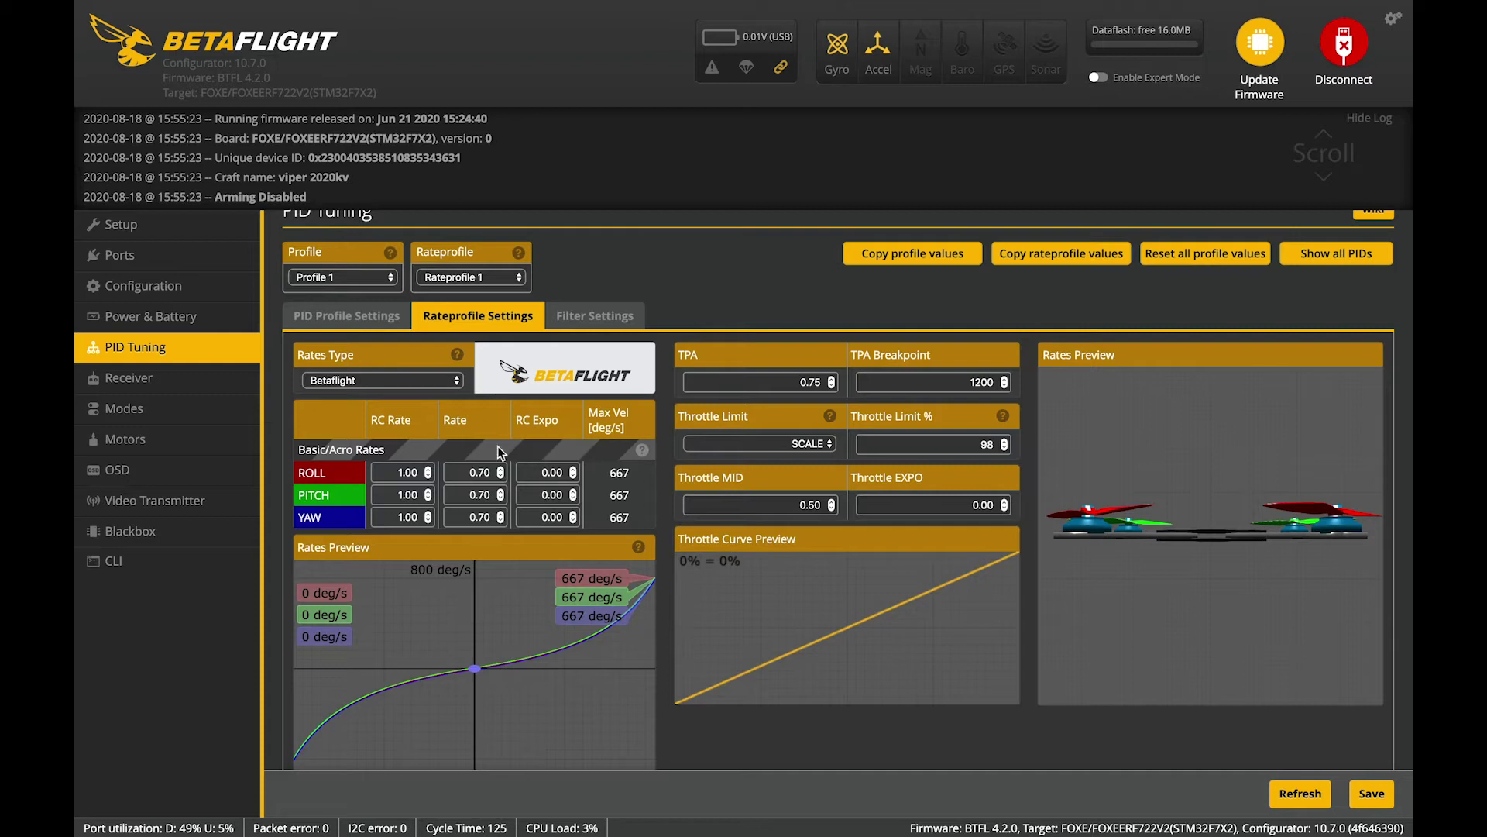
{"action": "scroll", "coordinate": [464, 481], "scroll_direction": "down", "scroll_amount": 1}
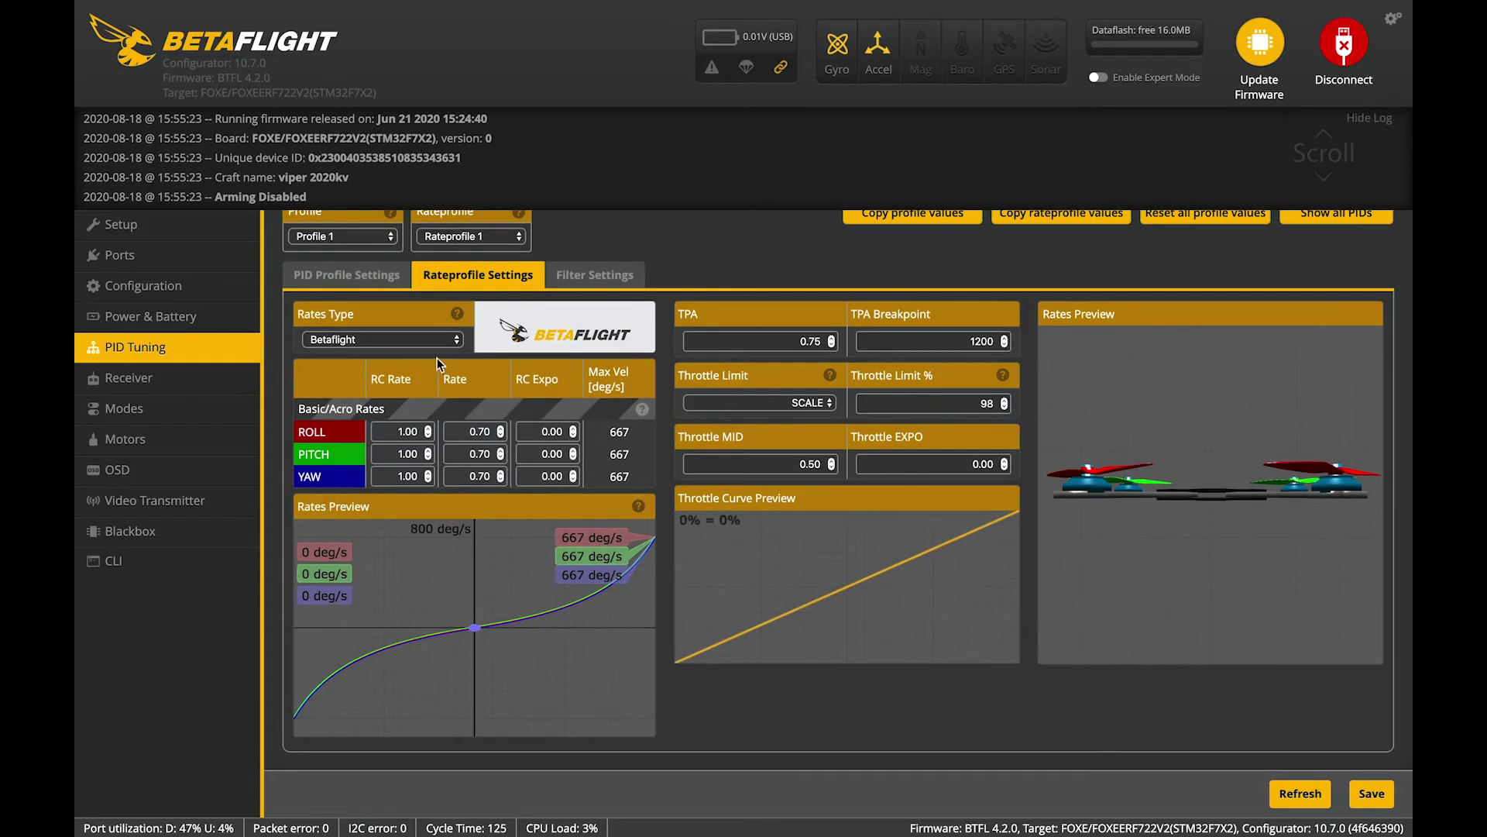
{"action": "left_click", "coordinate": [434, 336]}
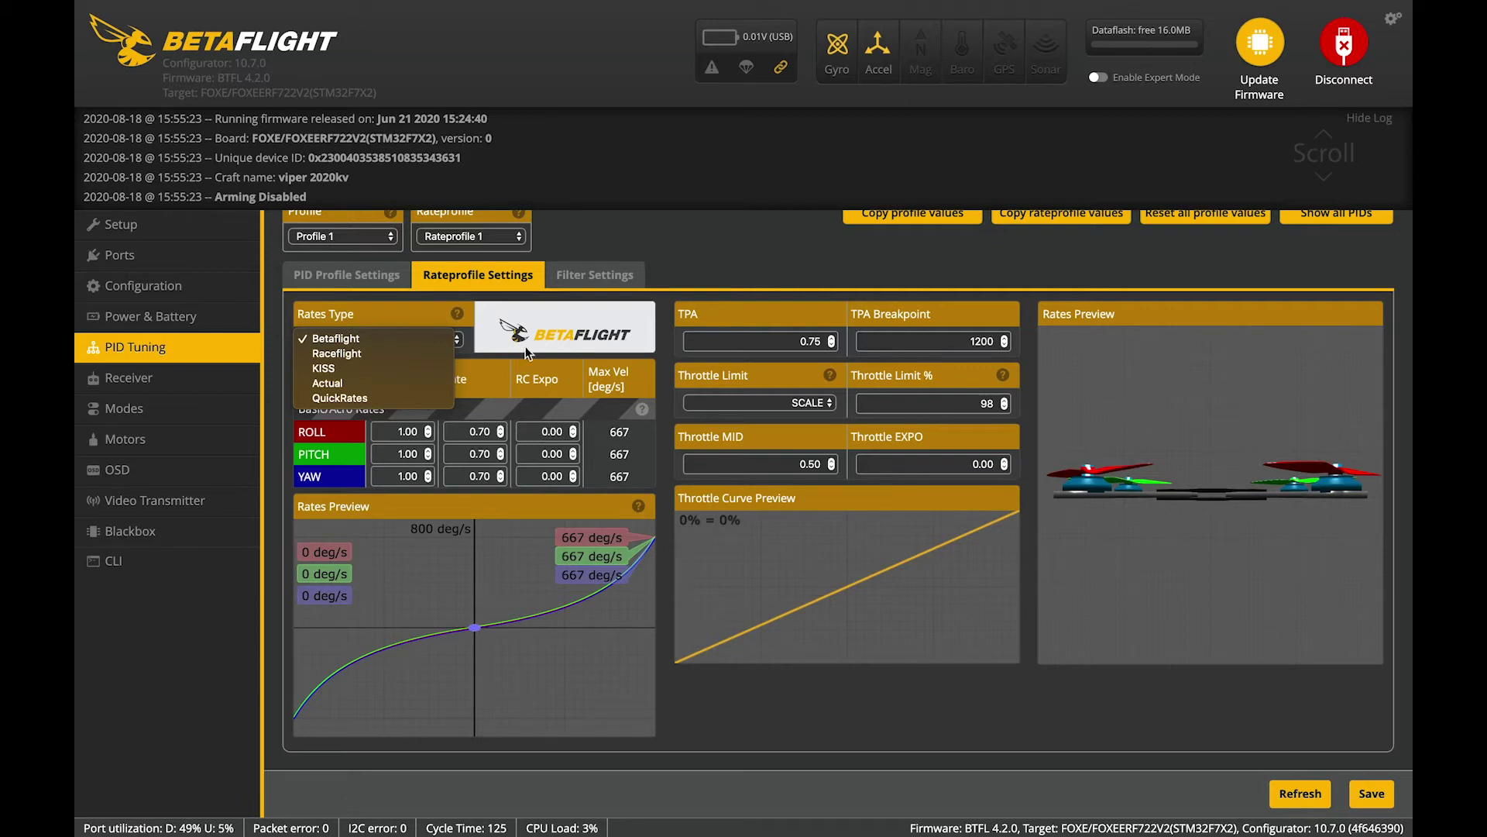
{"action": "left_click", "coordinate": [418, 308]}
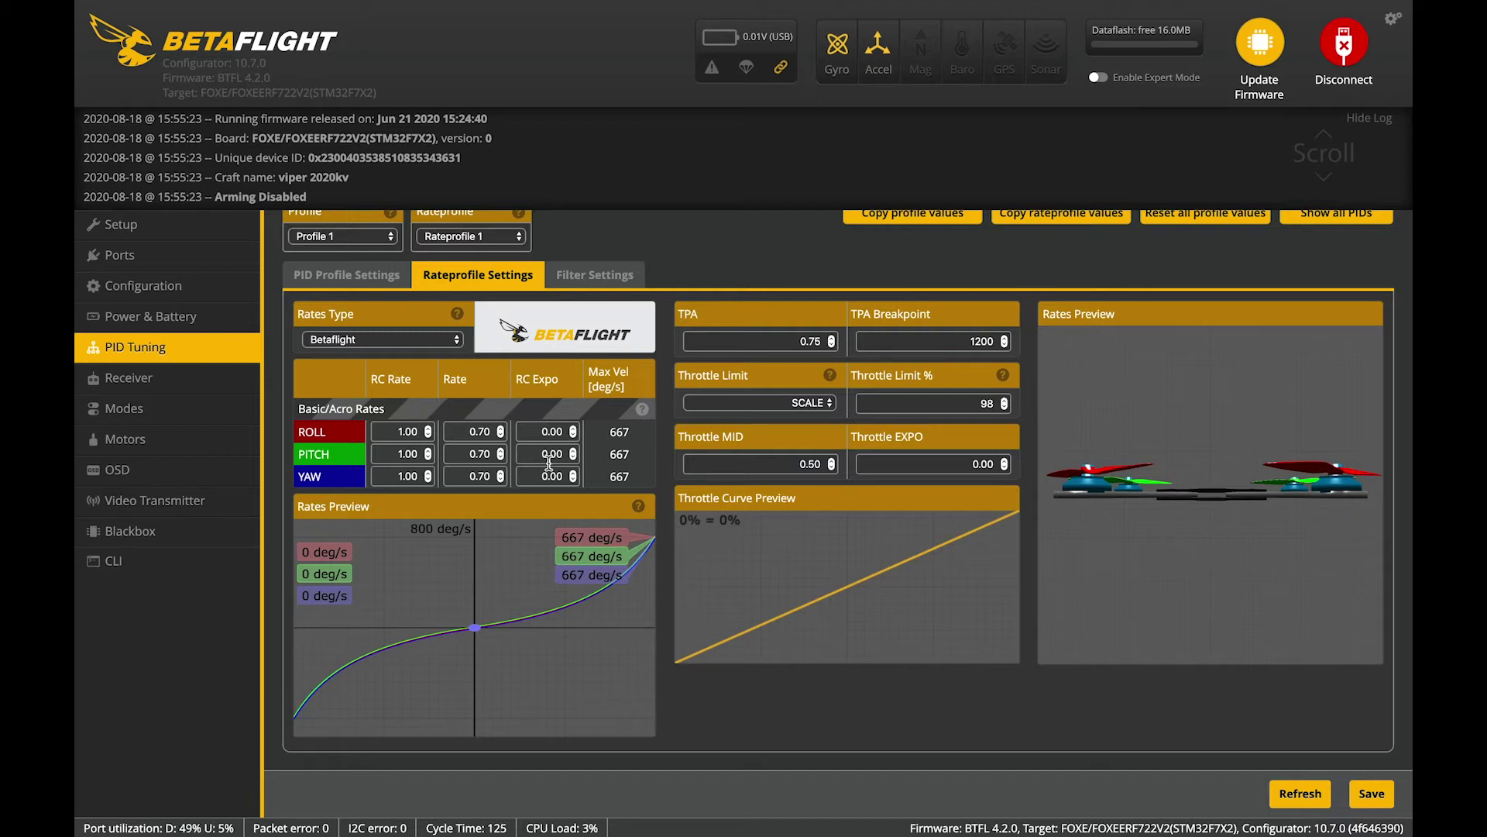
{"action": "left_click", "coordinate": [586, 267]}
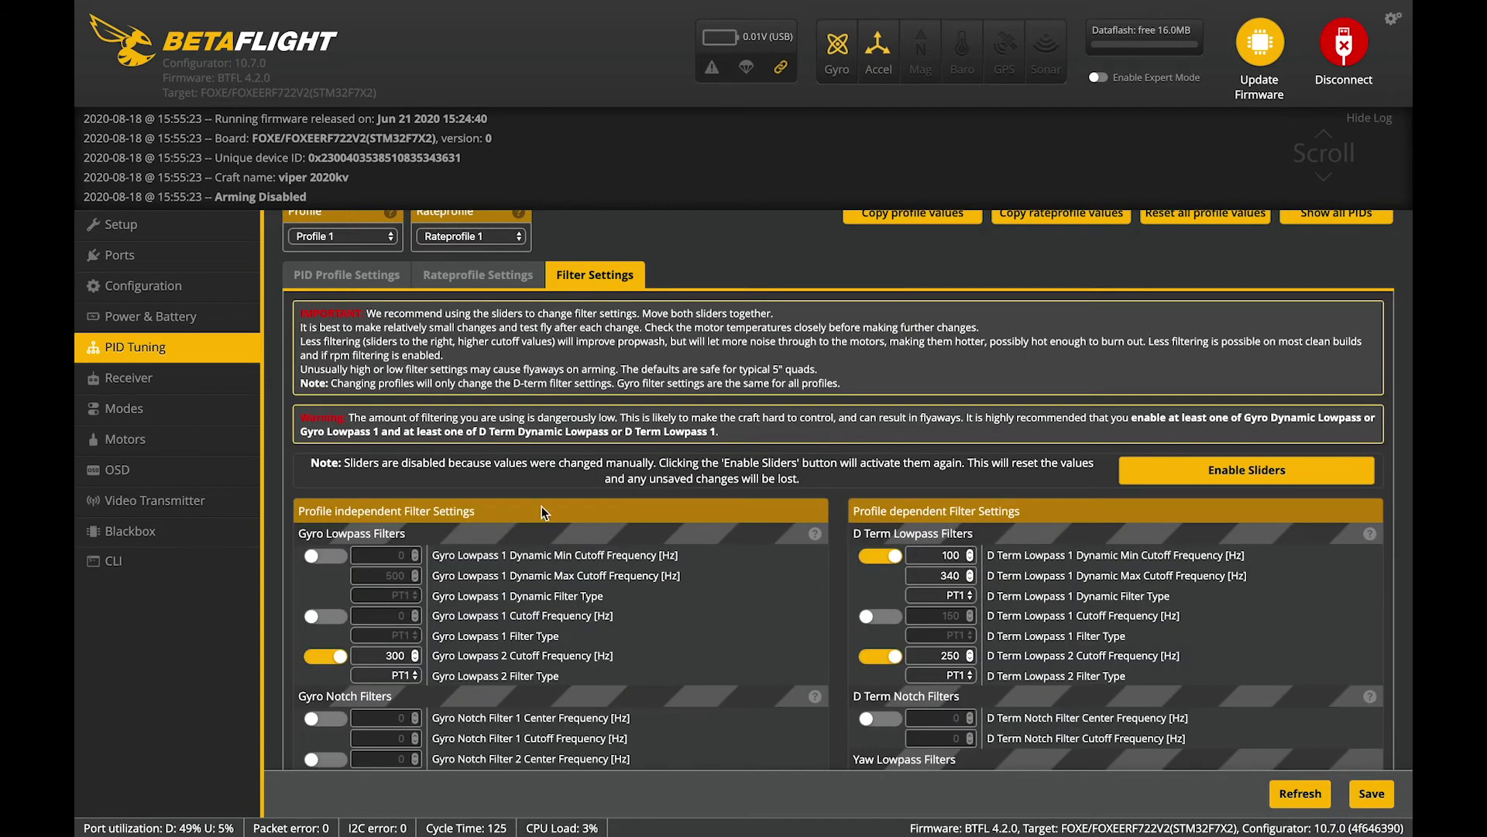
{"action": "scroll", "coordinate": [587, 519], "scroll_direction": "down", "scroll_amount": 3}
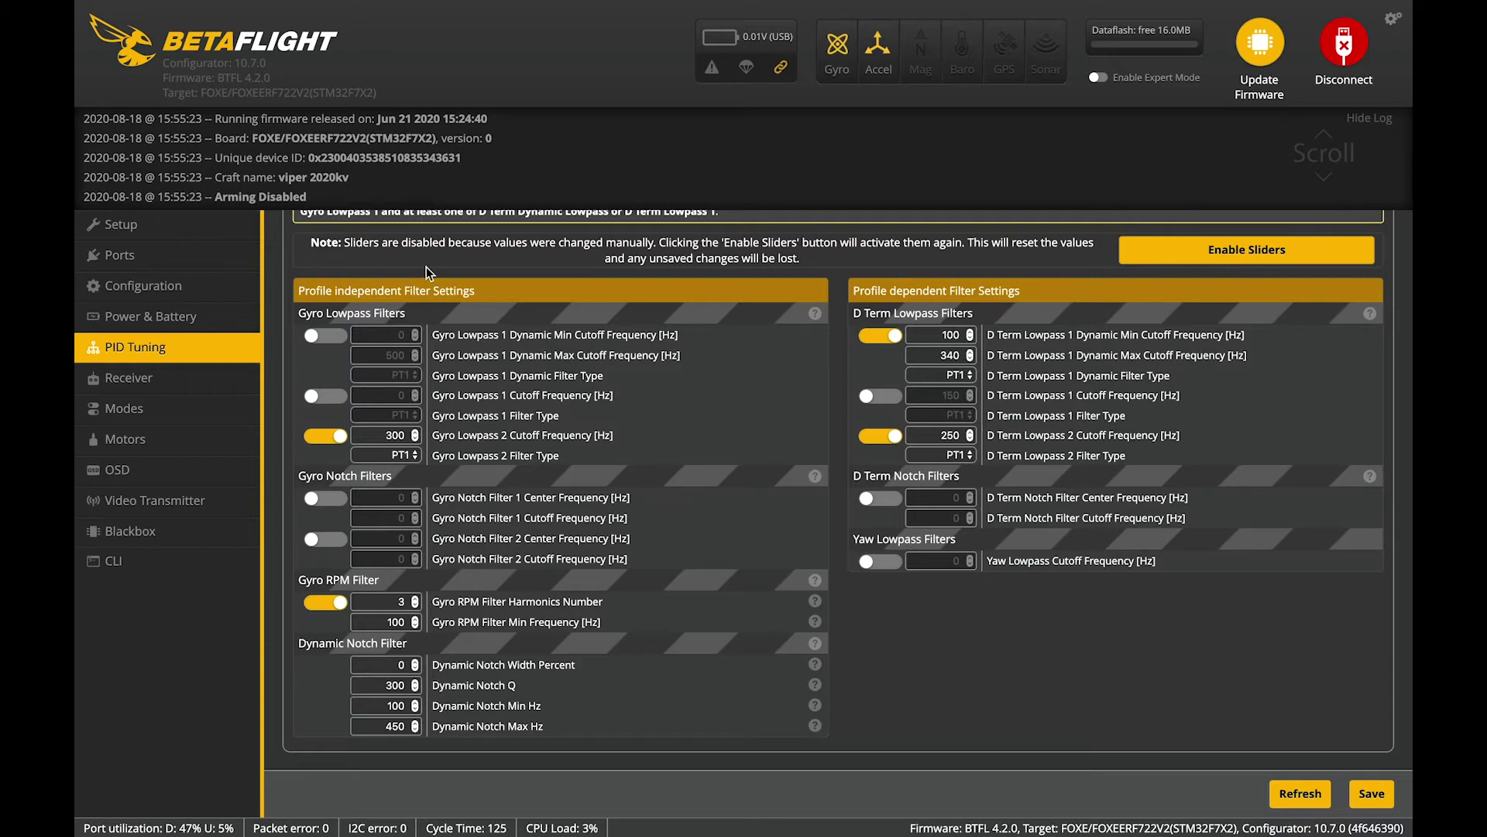
{"action": "scroll", "coordinate": [426, 267], "scroll_direction": "up", "scroll_amount": 2}
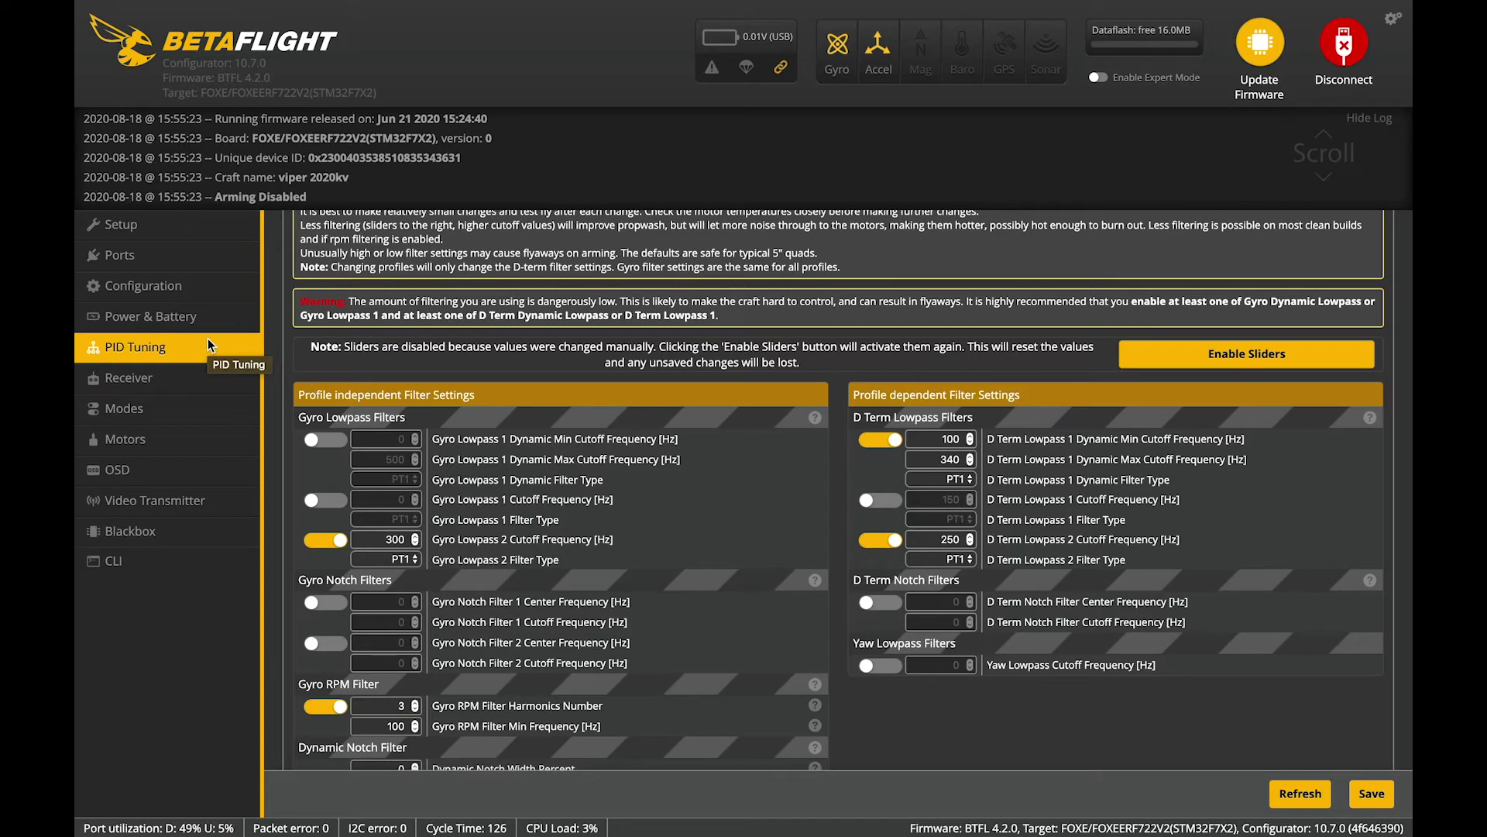
- Set the RC smoothing Derivative Filter Type to PT1 and save the receiver settings
{"action": "left_click", "coordinate": [138, 383]}
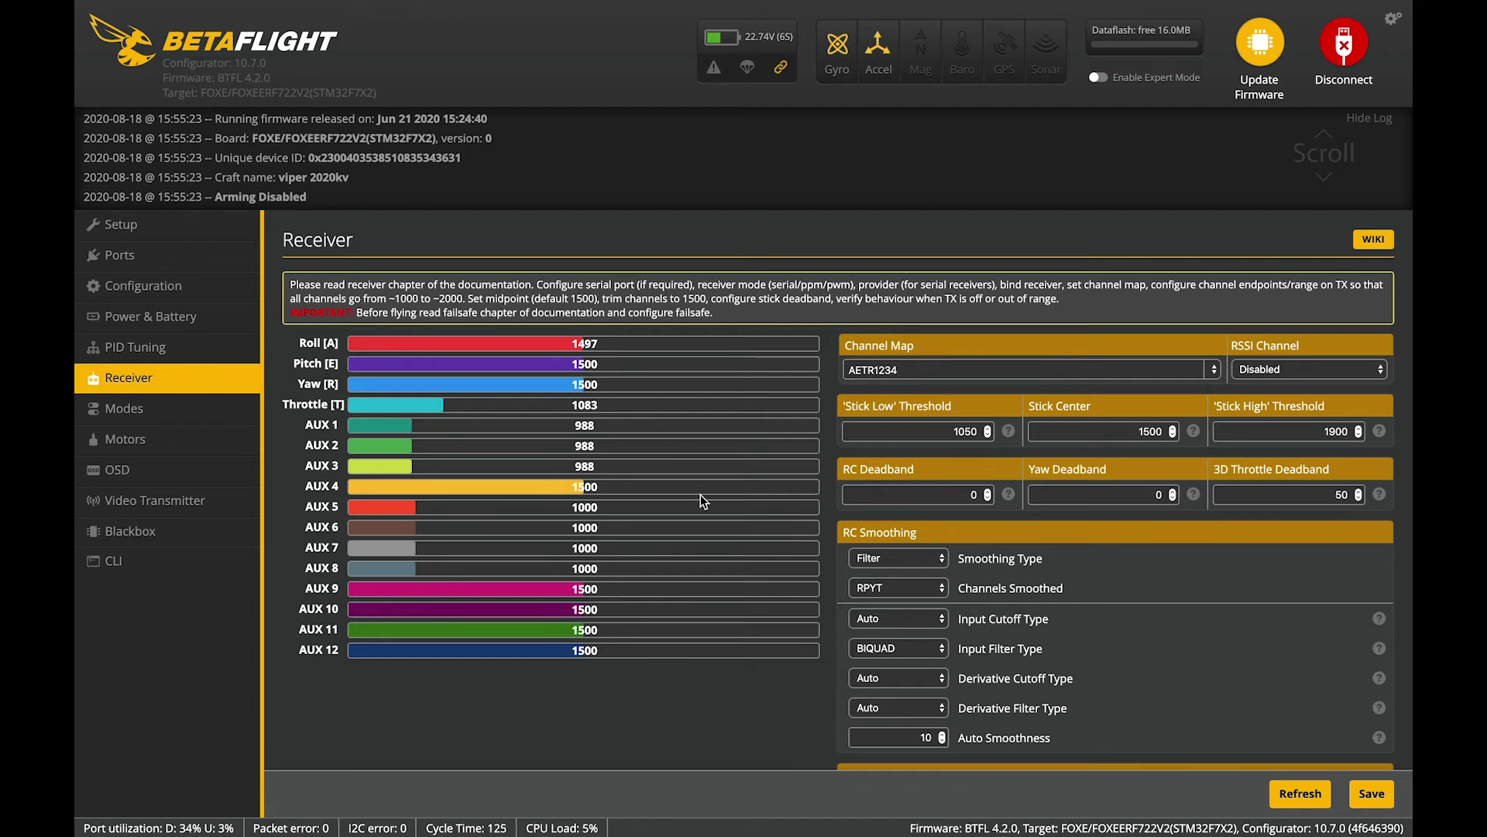
{"action": "scroll", "coordinate": [895, 645], "scroll_direction": "down", "scroll_amount": 1}
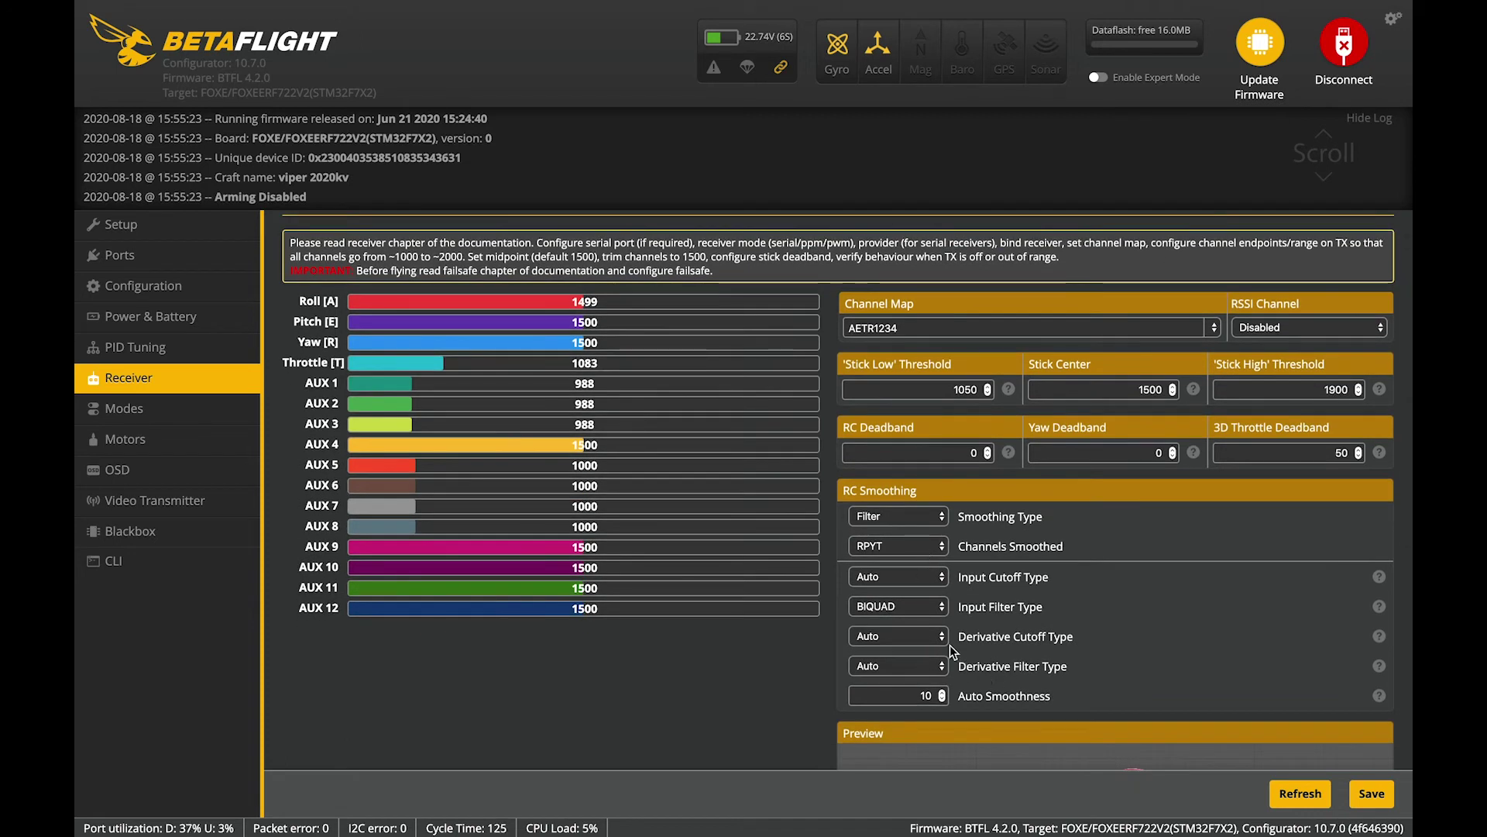
{"action": "left_click", "coordinate": [935, 670]}
{"action": "left_click", "coordinate": [908, 634]}
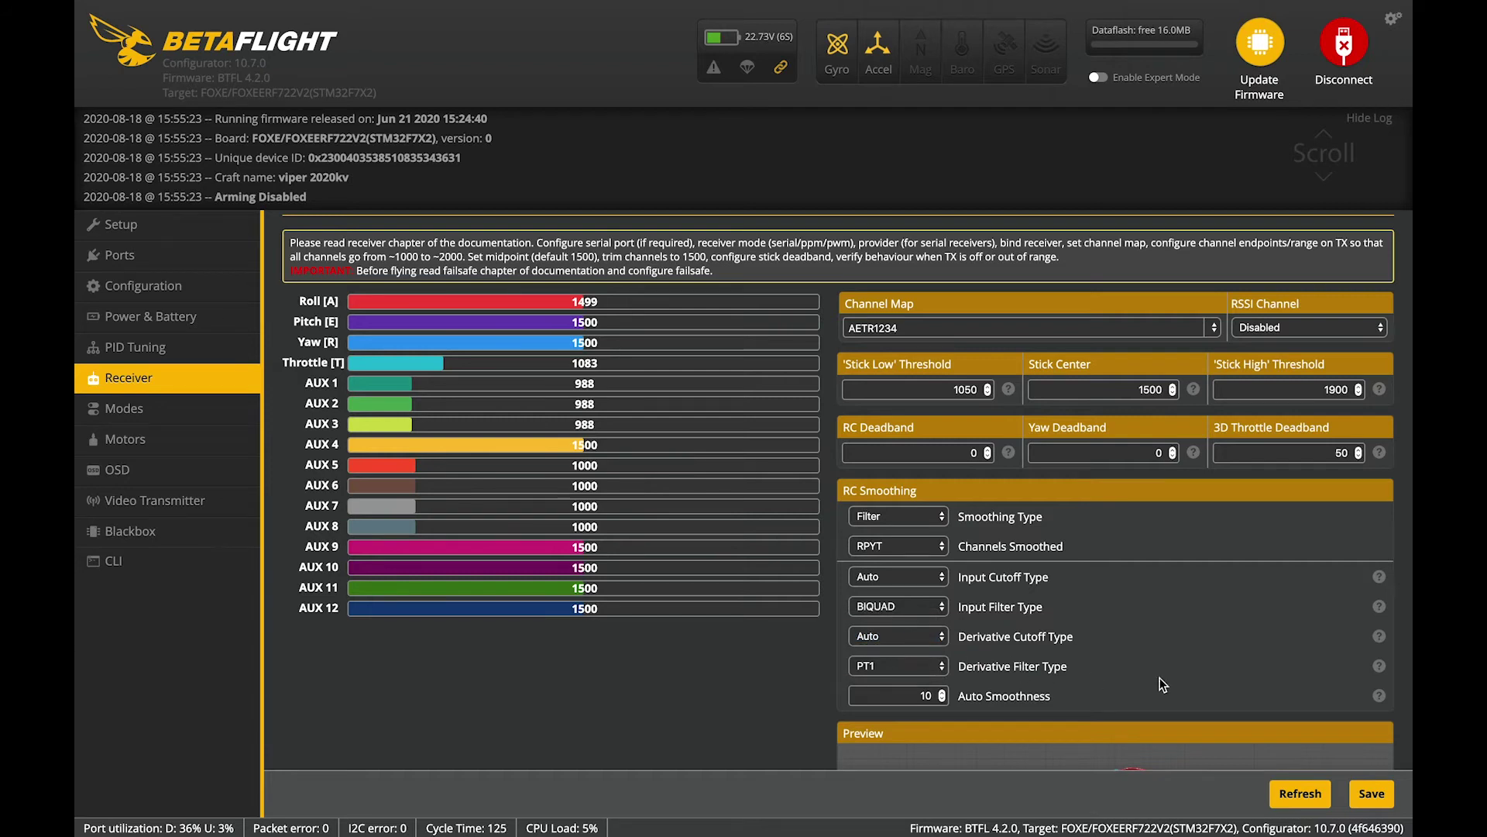
{"action": "left_click", "coordinate": [1371, 793]}
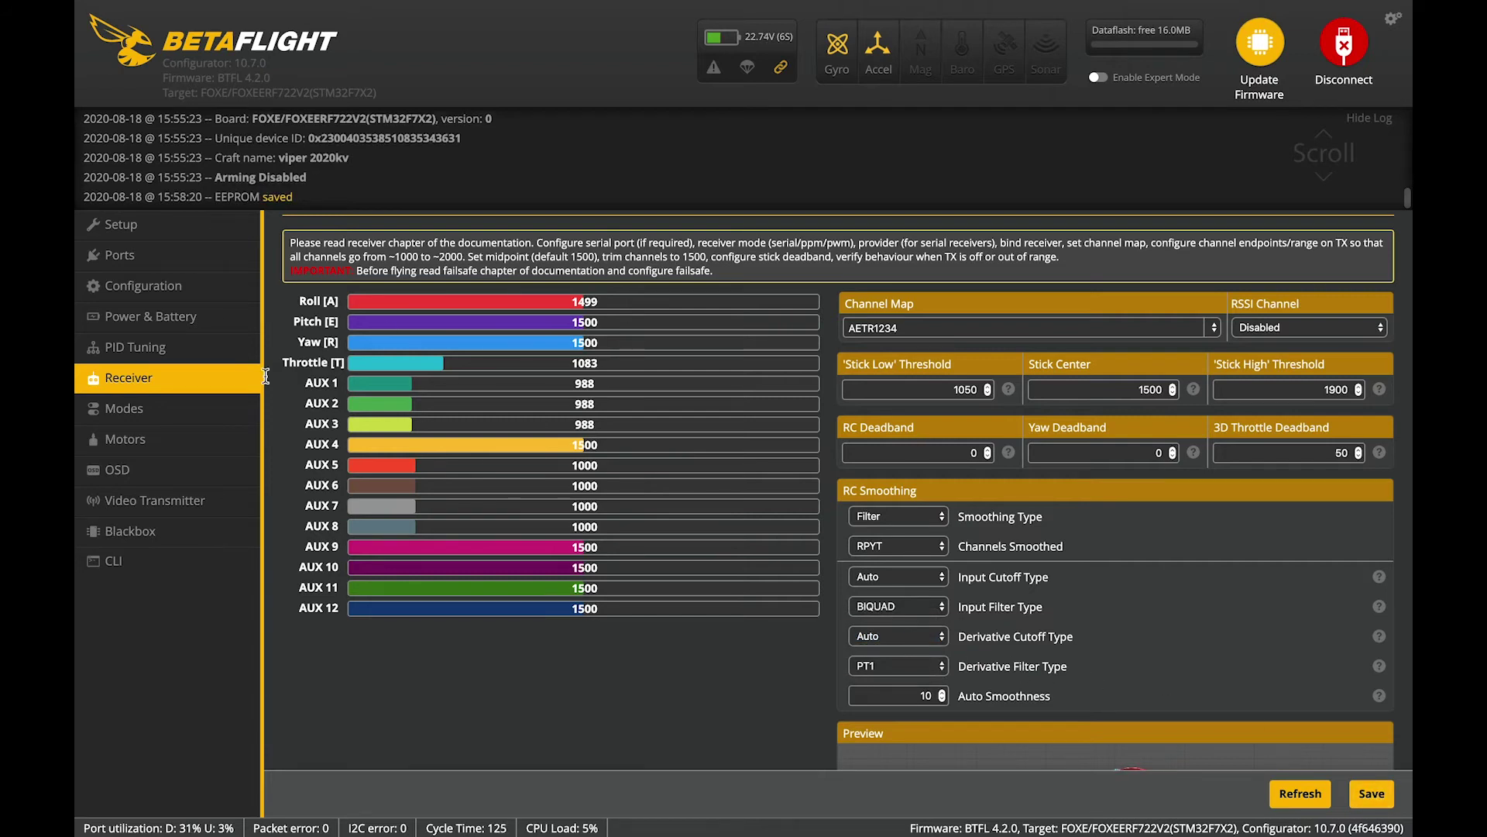
- Add an activation range for the ARM mode on AUX 1, spanning 1700 to 2100
{"action": "left_click", "coordinate": [140, 412]}
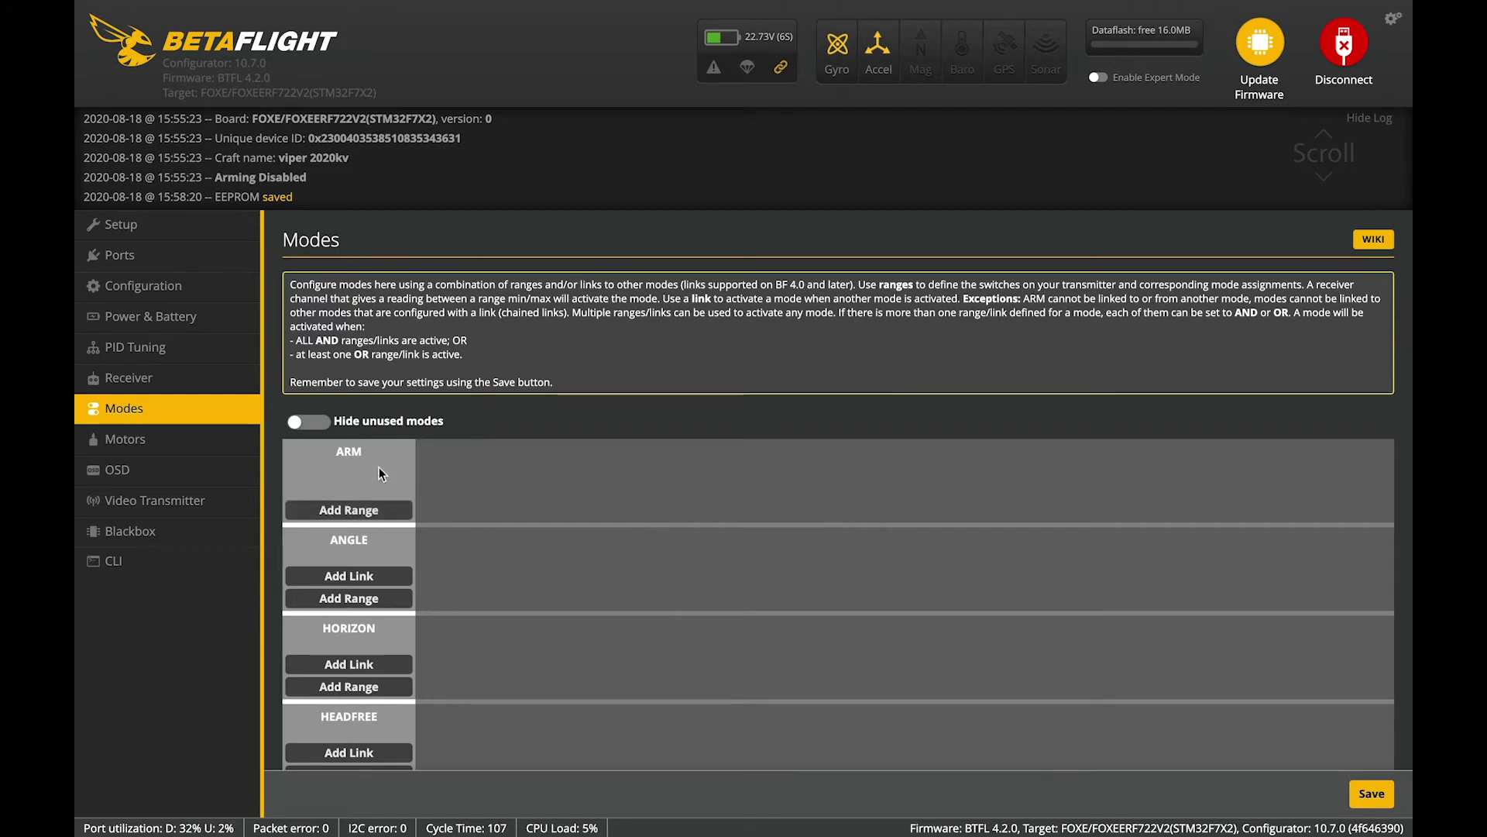
{"action": "left_click", "coordinate": [371, 512]}
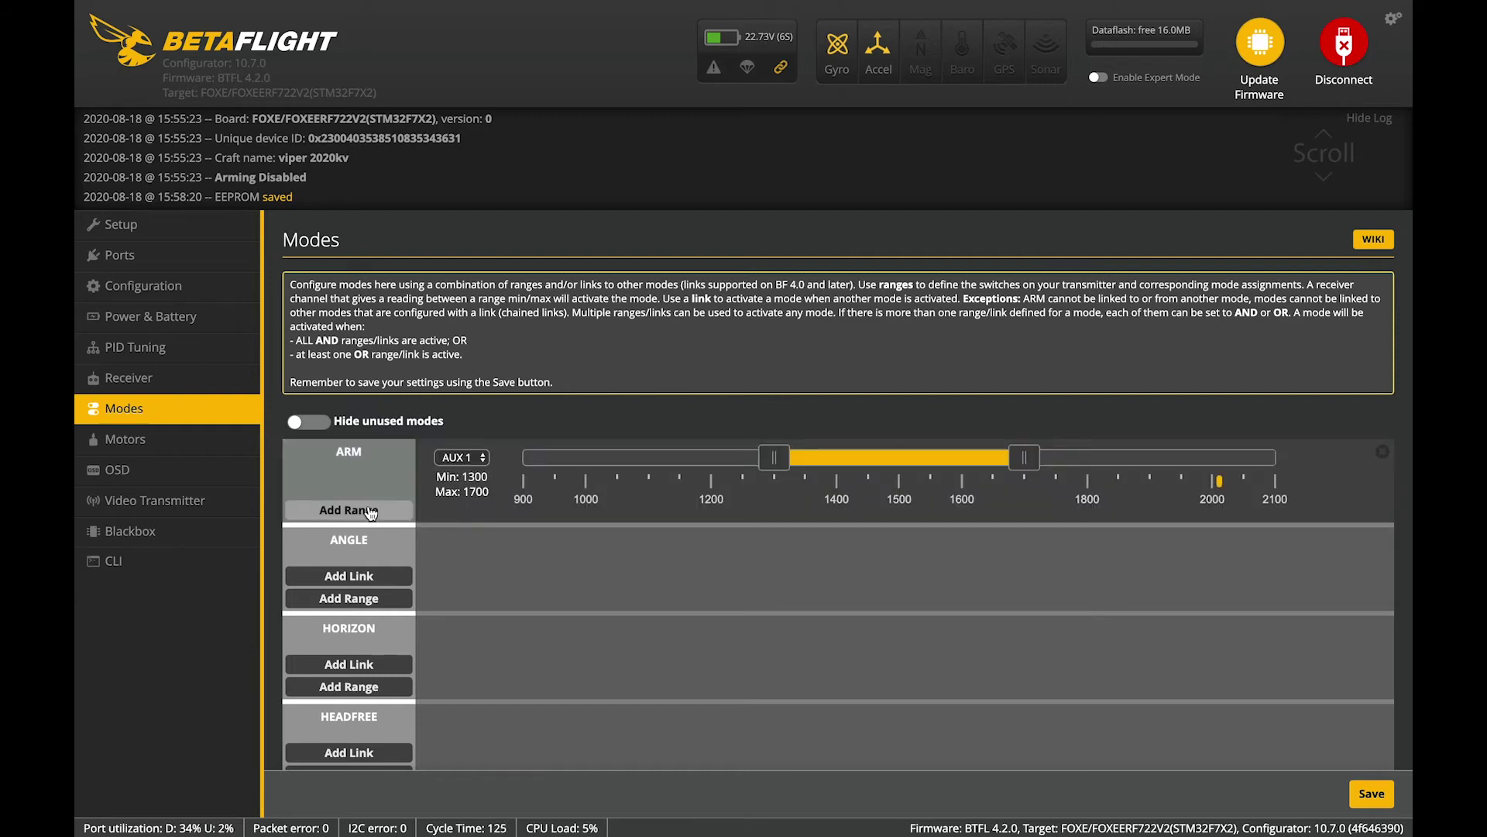
{"action": "left_click_drag", "start_coordinate": [895, 458], "coordinate": [1179, 498]}
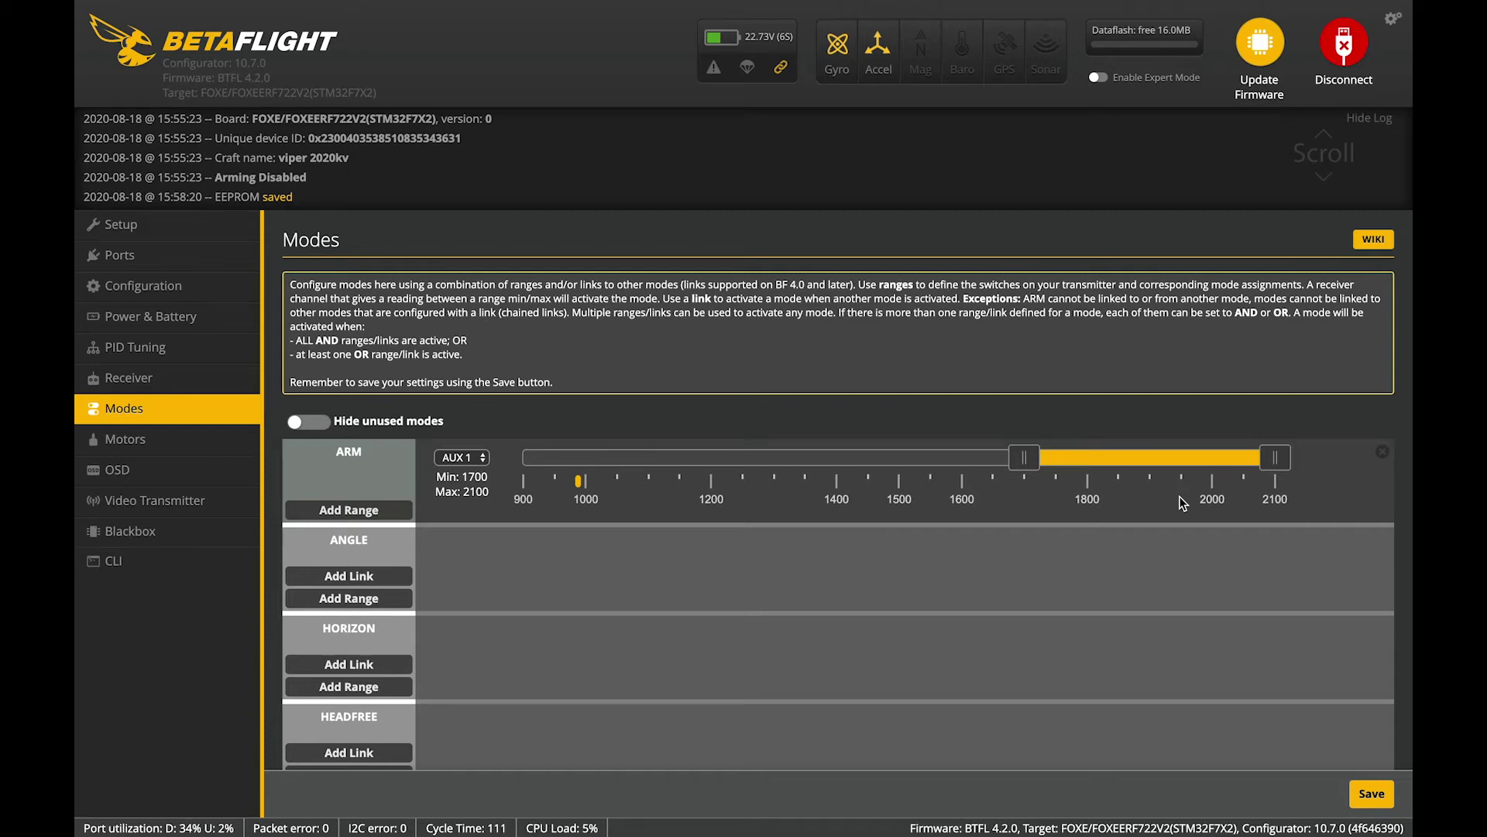
- Add an activation range for the BEEPER mode on AUX 3, spanning 1300 to 1700
{"action": "scroll", "coordinate": [1081, 576], "scroll_direction": "down", "scroll_amount": 4}
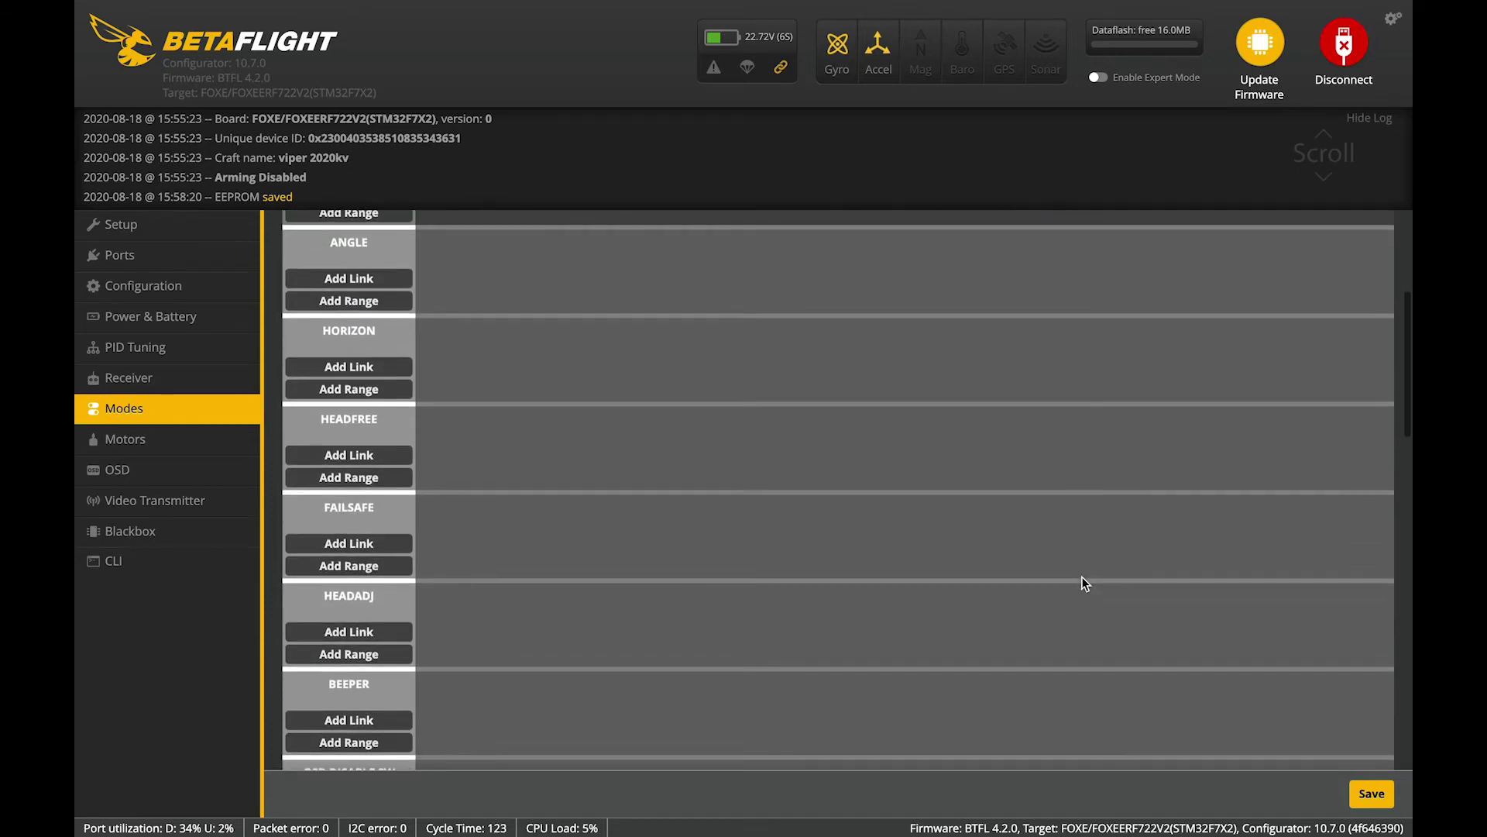
{"action": "scroll", "coordinate": [1082, 577], "scroll_direction": "up", "scroll_amount": 1}
{"action": "scroll", "coordinate": [1083, 583], "scroll_direction": "down", "scroll_amount": 2}
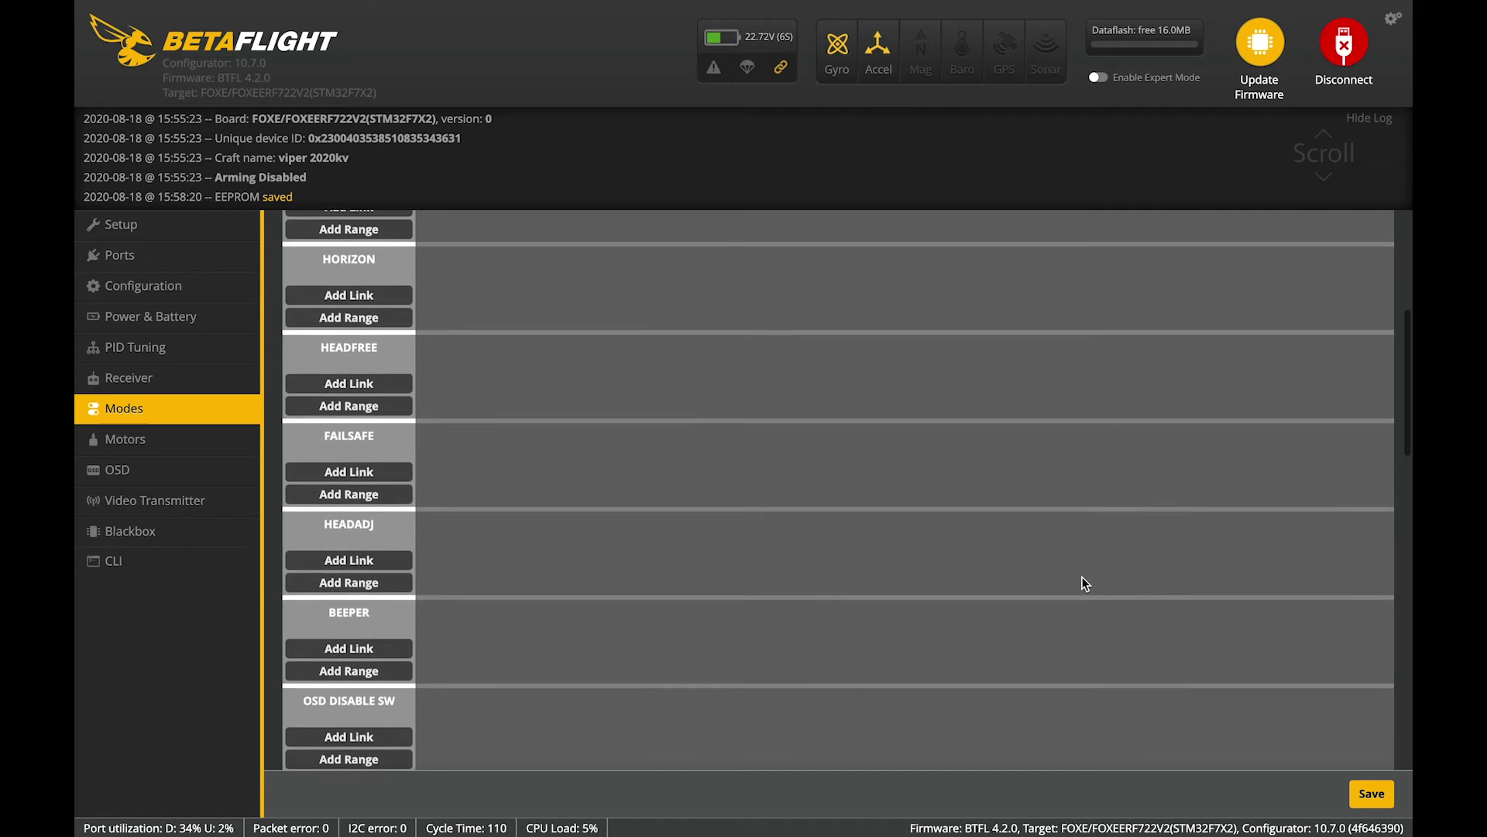
{"action": "scroll", "coordinate": [1083, 582], "scroll_direction": "down", "scroll_amount": 1}
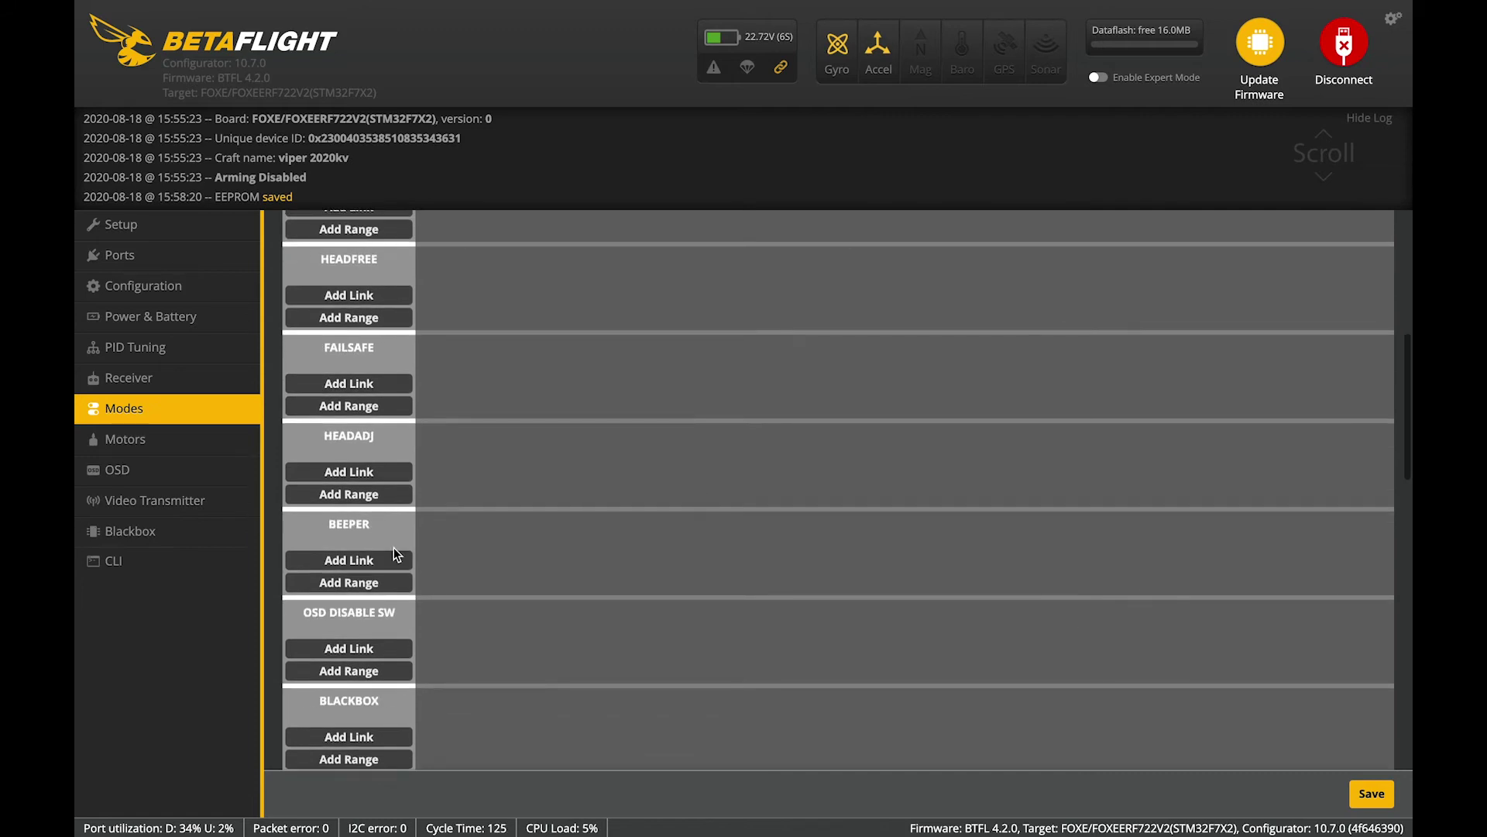
{"action": "scroll", "coordinate": [388, 518], "scroll_direction": "up", "scroll_amount": 2}
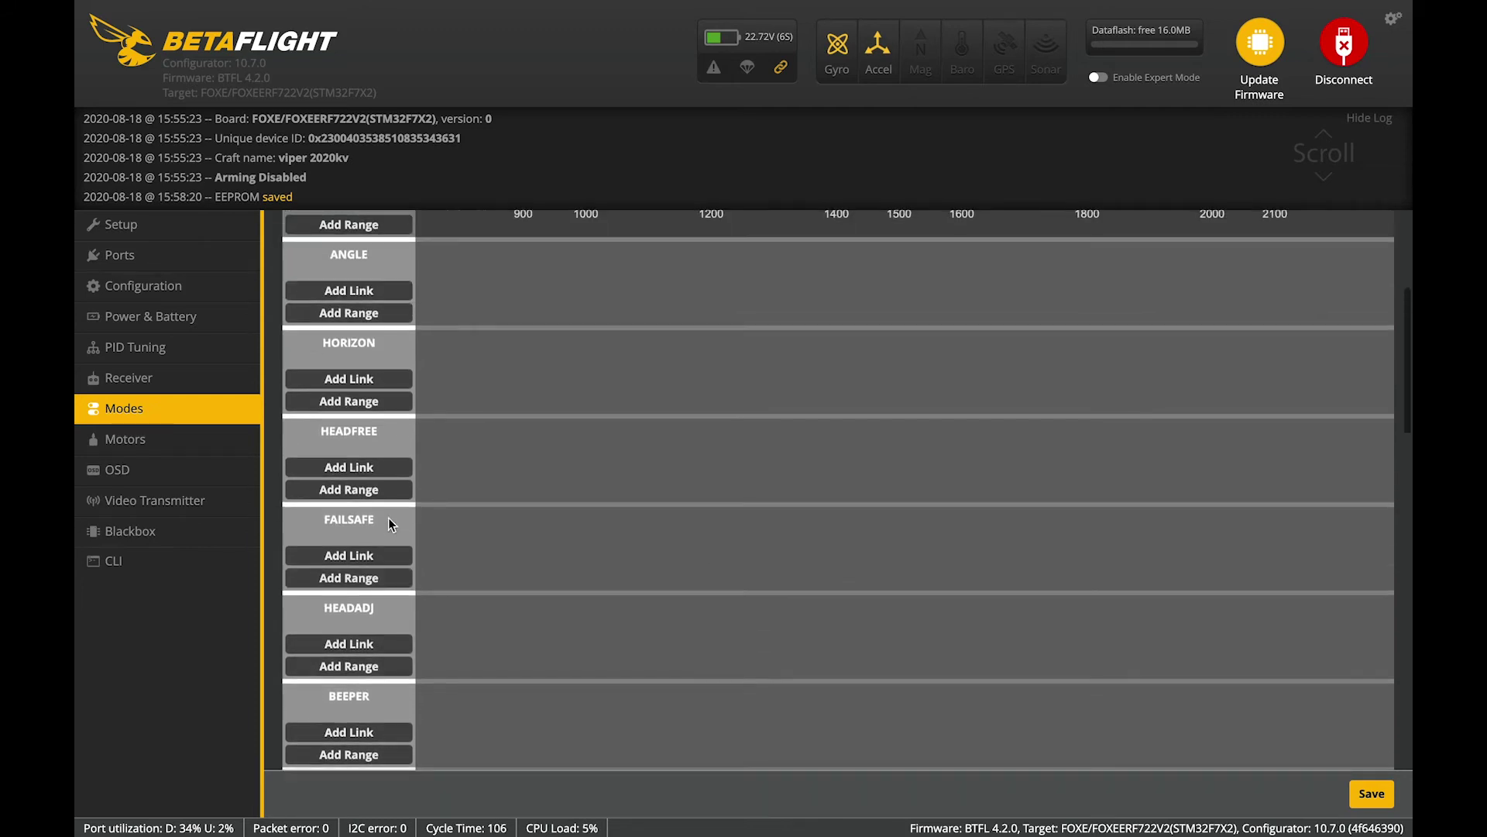
{"action": "scroll", "coordinate": [389, 518], "scroll_direction": "down", "scroll_amount": 2}
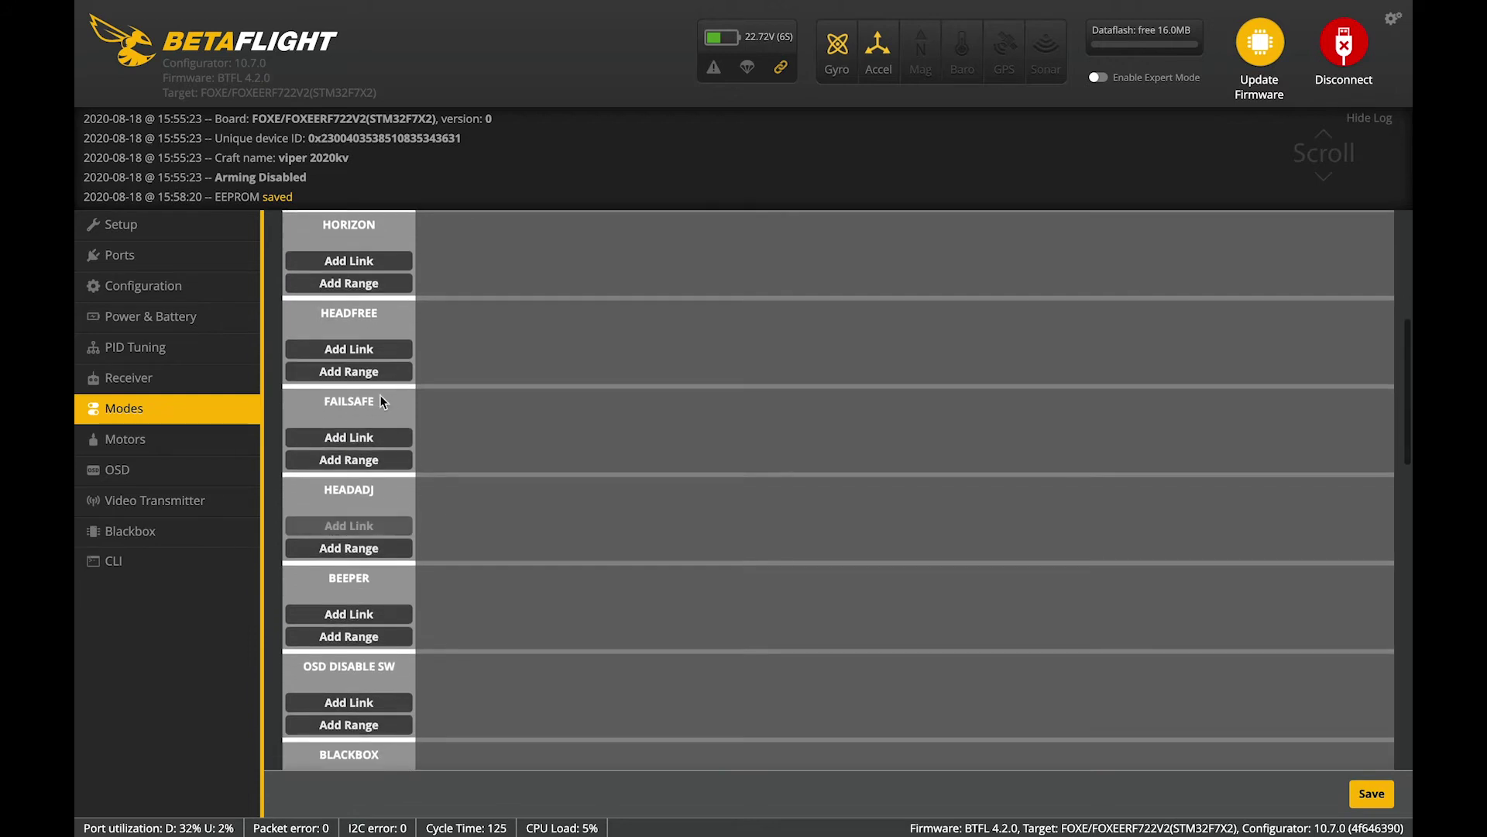
{"action": "scroll", "coordinate": [388, 542], "scroll_direction": "down", "scroll_amount": 1}
{"action": "left_click", "coordinate": [371, 600]}
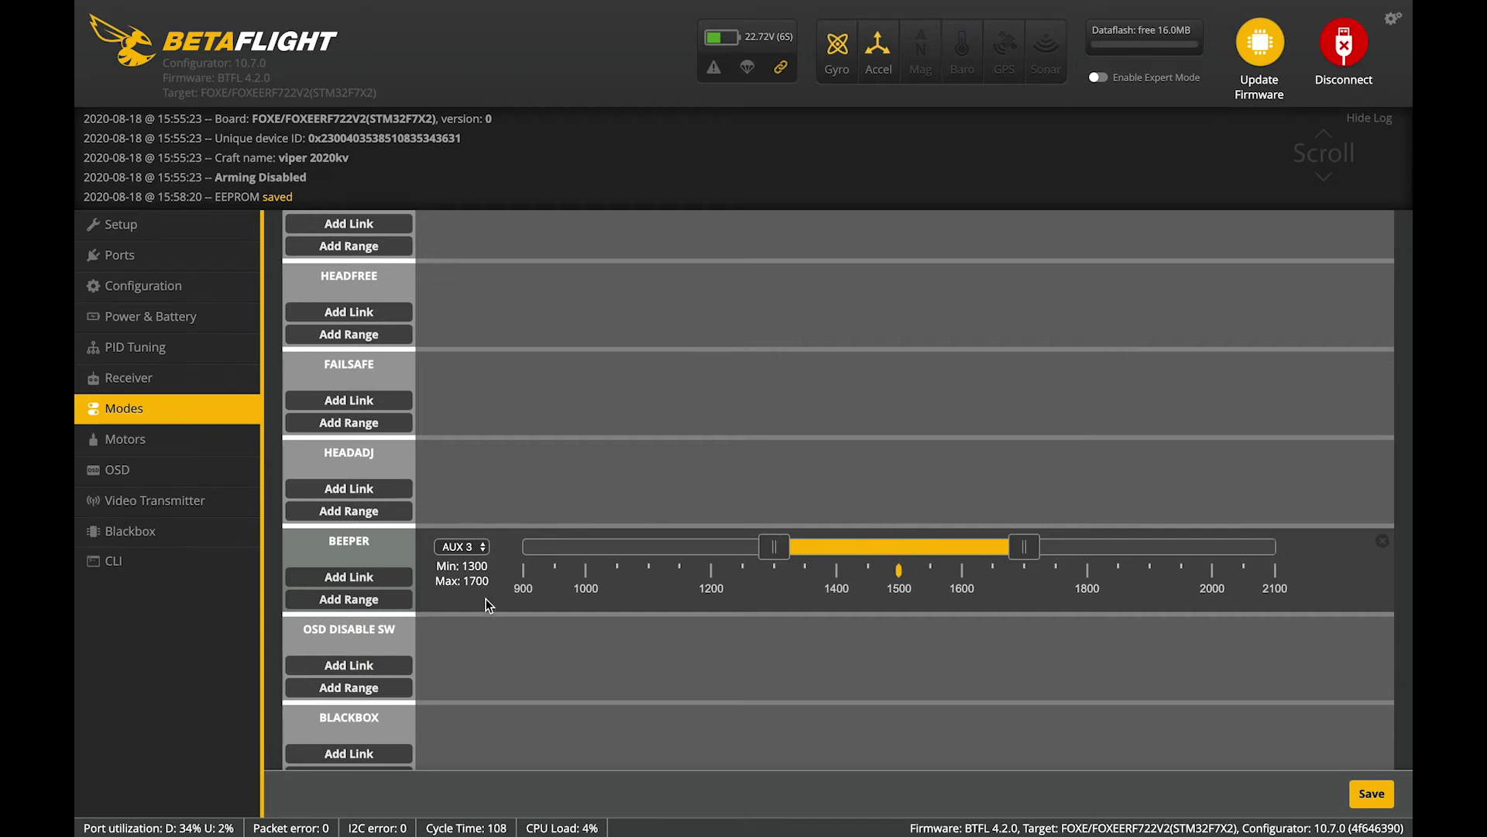
- Add a BLACKBOX range on AUX 2 from 1300 to 1700 and a FLIP OVER AFTER CRASH range on AUX 2 from 1700 to 2100
{"action": "scroll", "coordinate": [485, 598], "scroll_direction": "down", "scroll_amount": 3}
{"action": "left_click", "coordinate": [379, 645]}
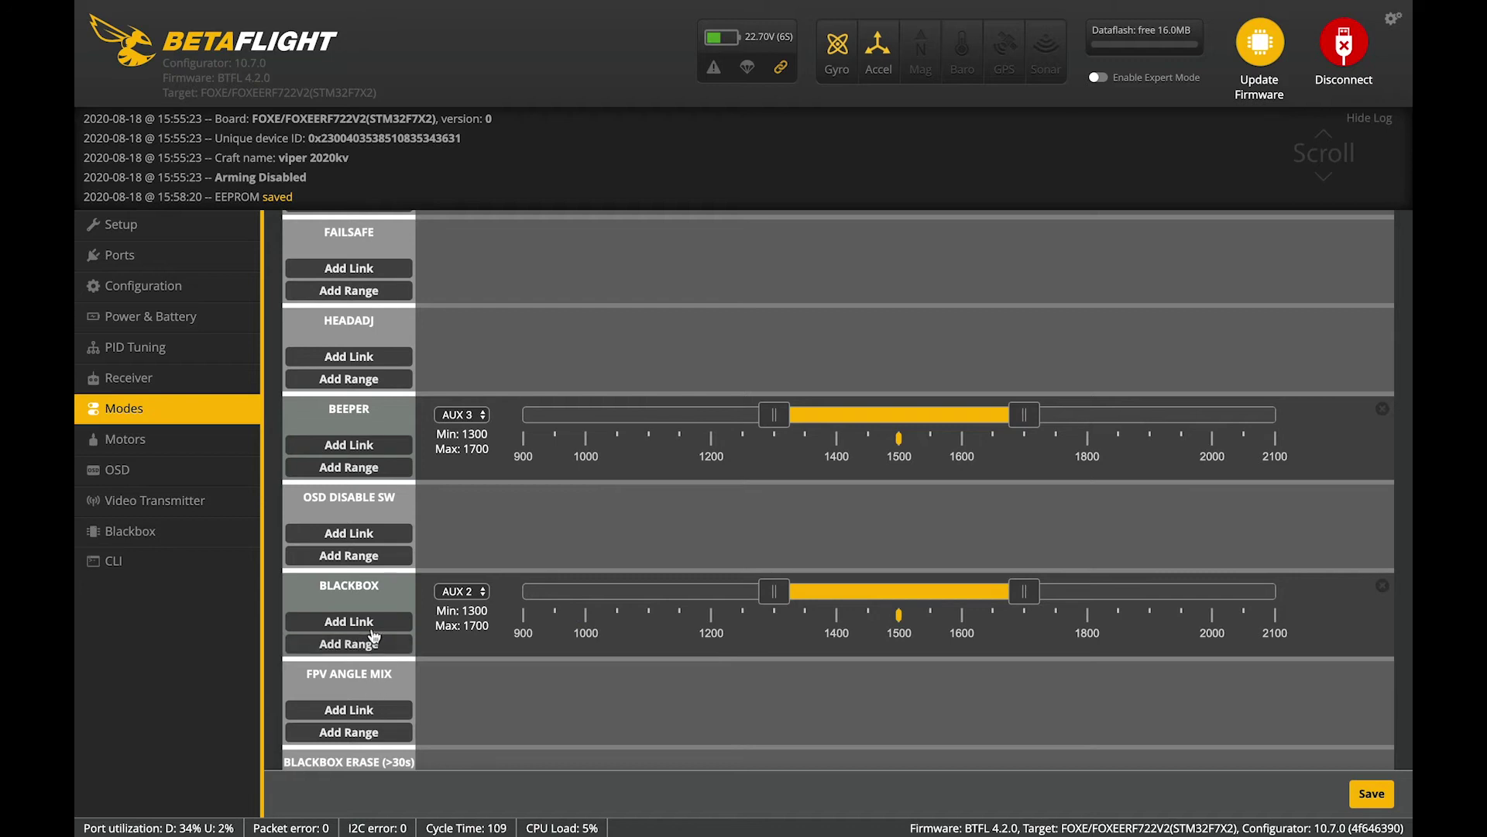
{"action": "scroll", "coordinate": [377, 641], "scroll_direction": "down", "scroll_amount": 3}
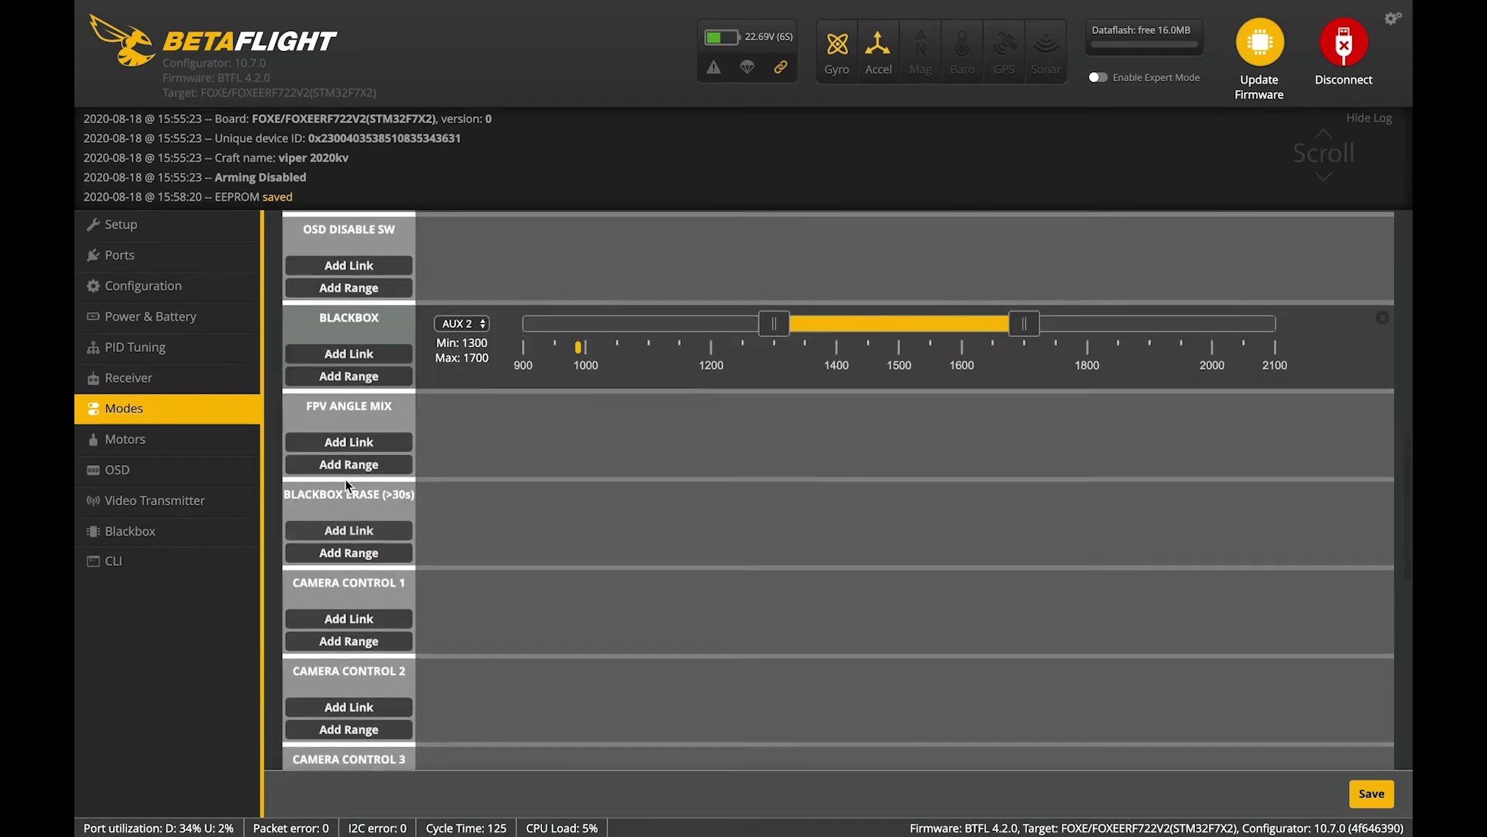
{"action": "scroll", "coordinate": [379, 627], "scroll_direction": "down", "scroll_amount": 3}
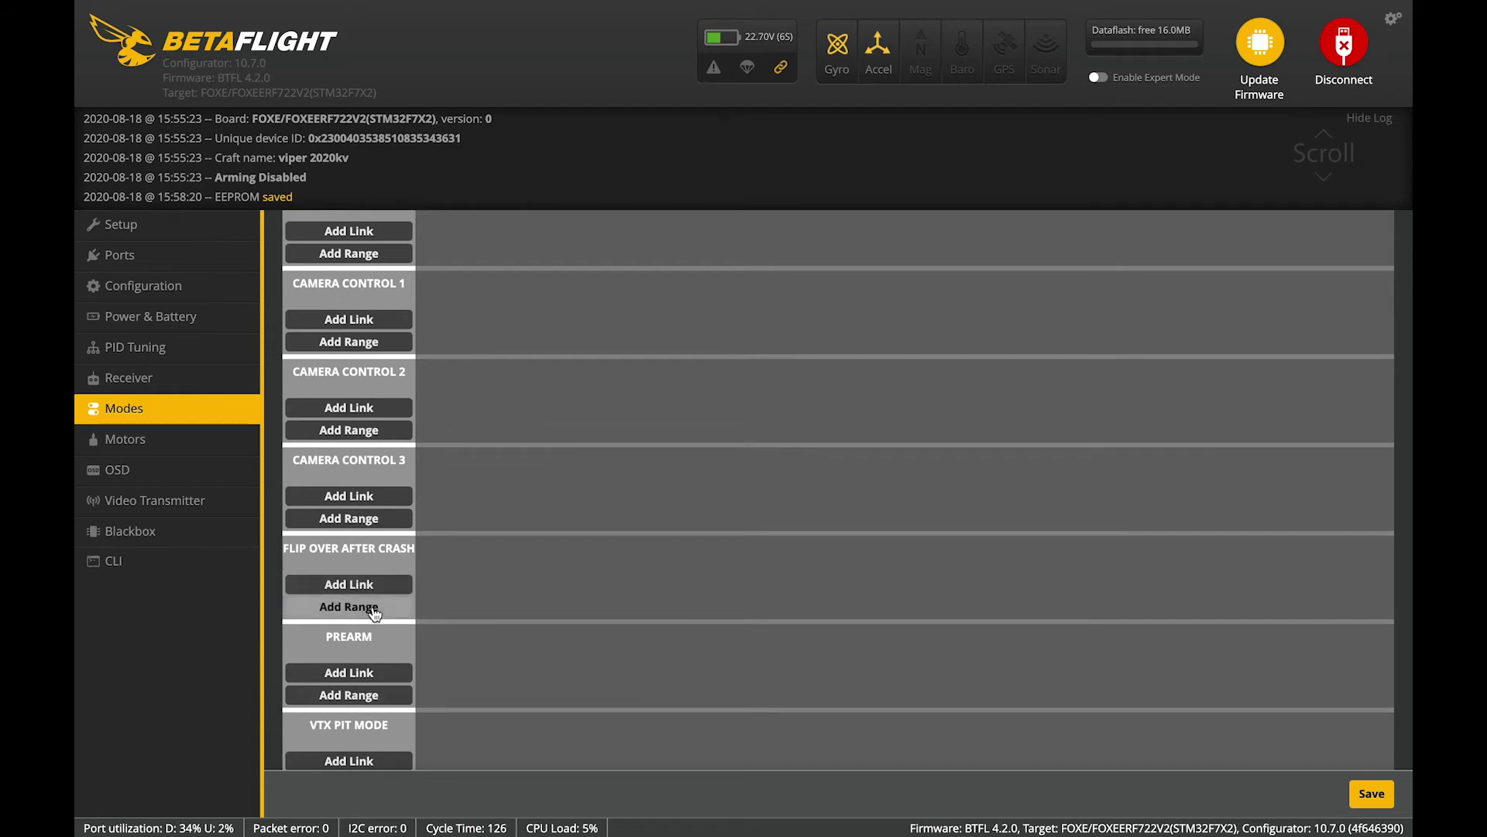
{"action": "left_click", "coordinate": [375, 614]}
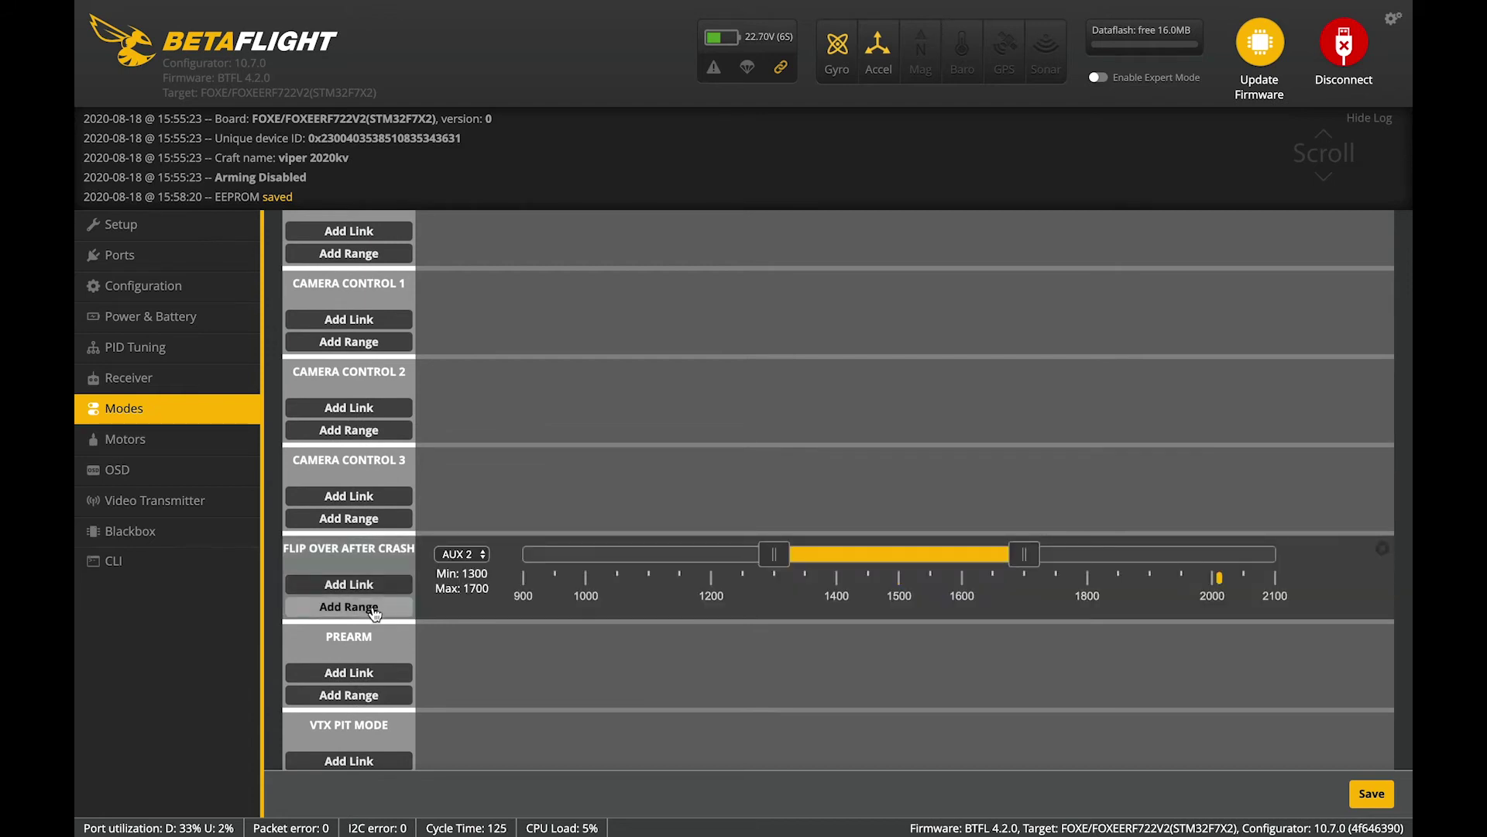
{"action": "left_click_drag", "start_coordinate": [960, 552], "coordinate": [1189, 568]}
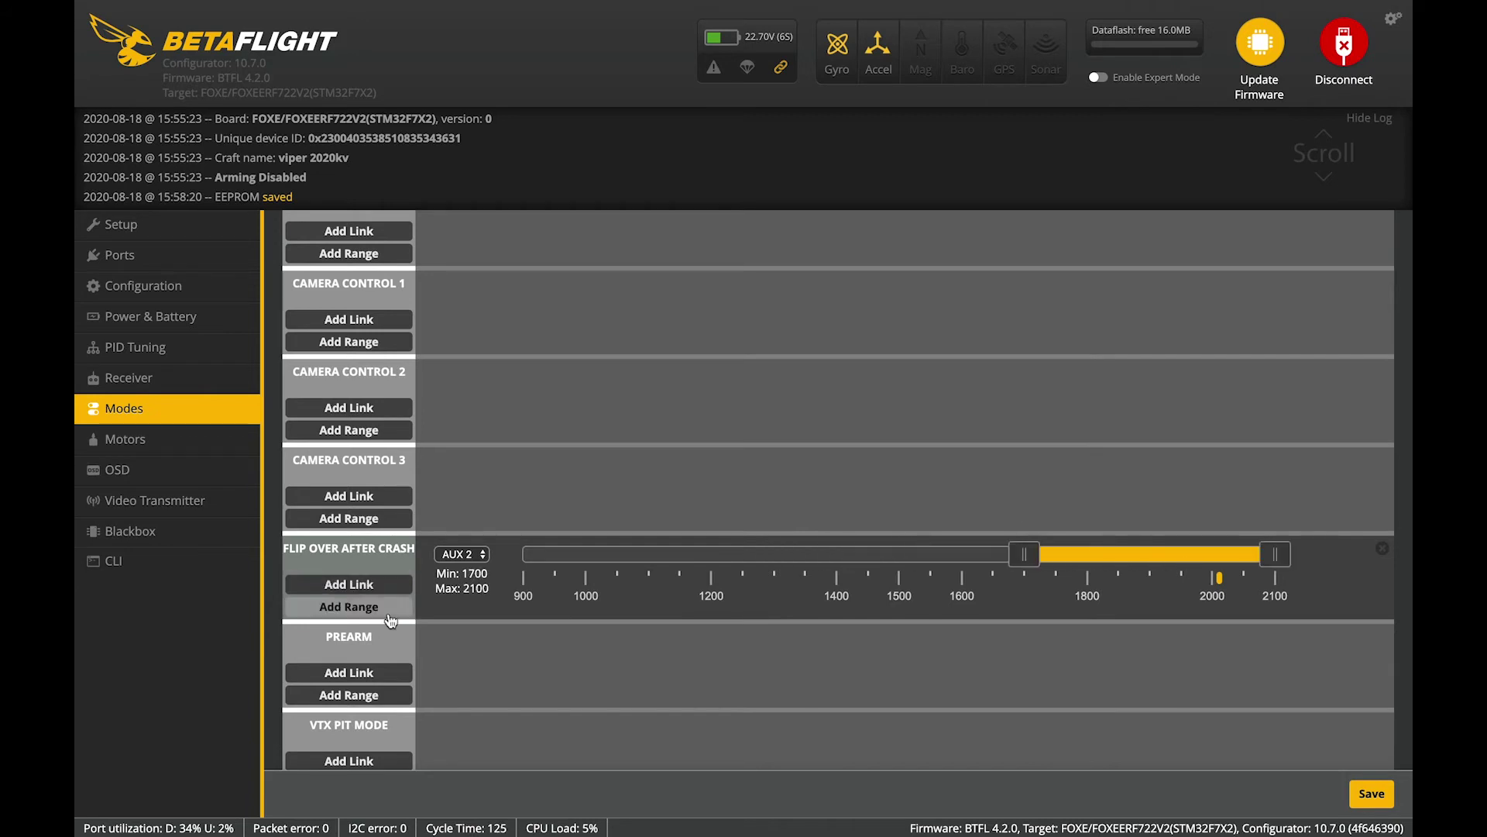
- Add a LAUNCH CONTROL range on AUX 3 spanning 1700 to 2100 and save the modes
{"action": "scroll", "coordinate": [388, 618], "scroll_direction": "down", "scroll_amount": 3}
{"action": "scroll", "coordinate": [388, 617], "scroll_direction": "down", "scroll_amount": 3}
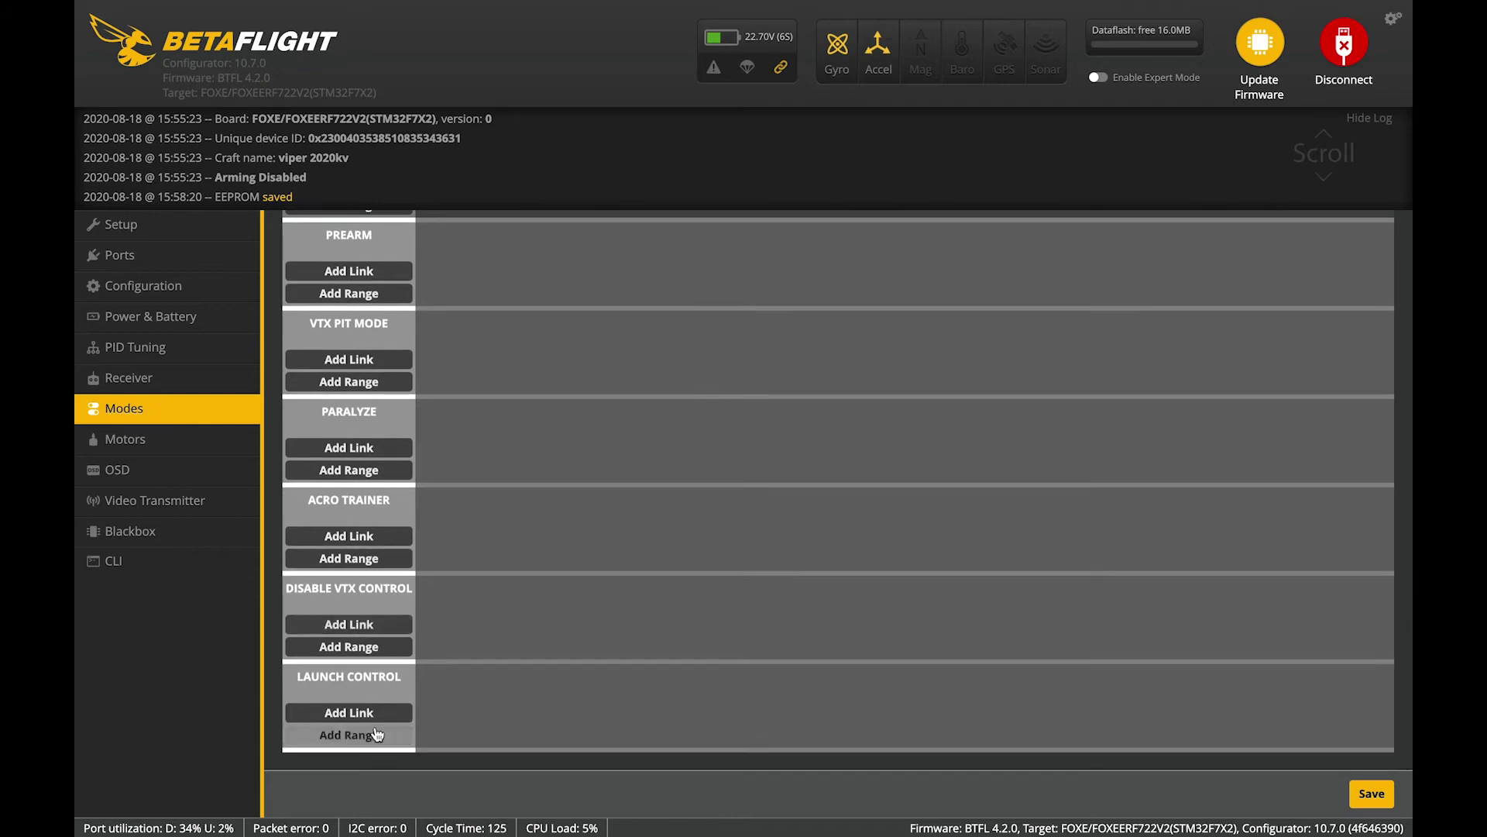
{"action": "left_click", "coordinate": [371, 740]}
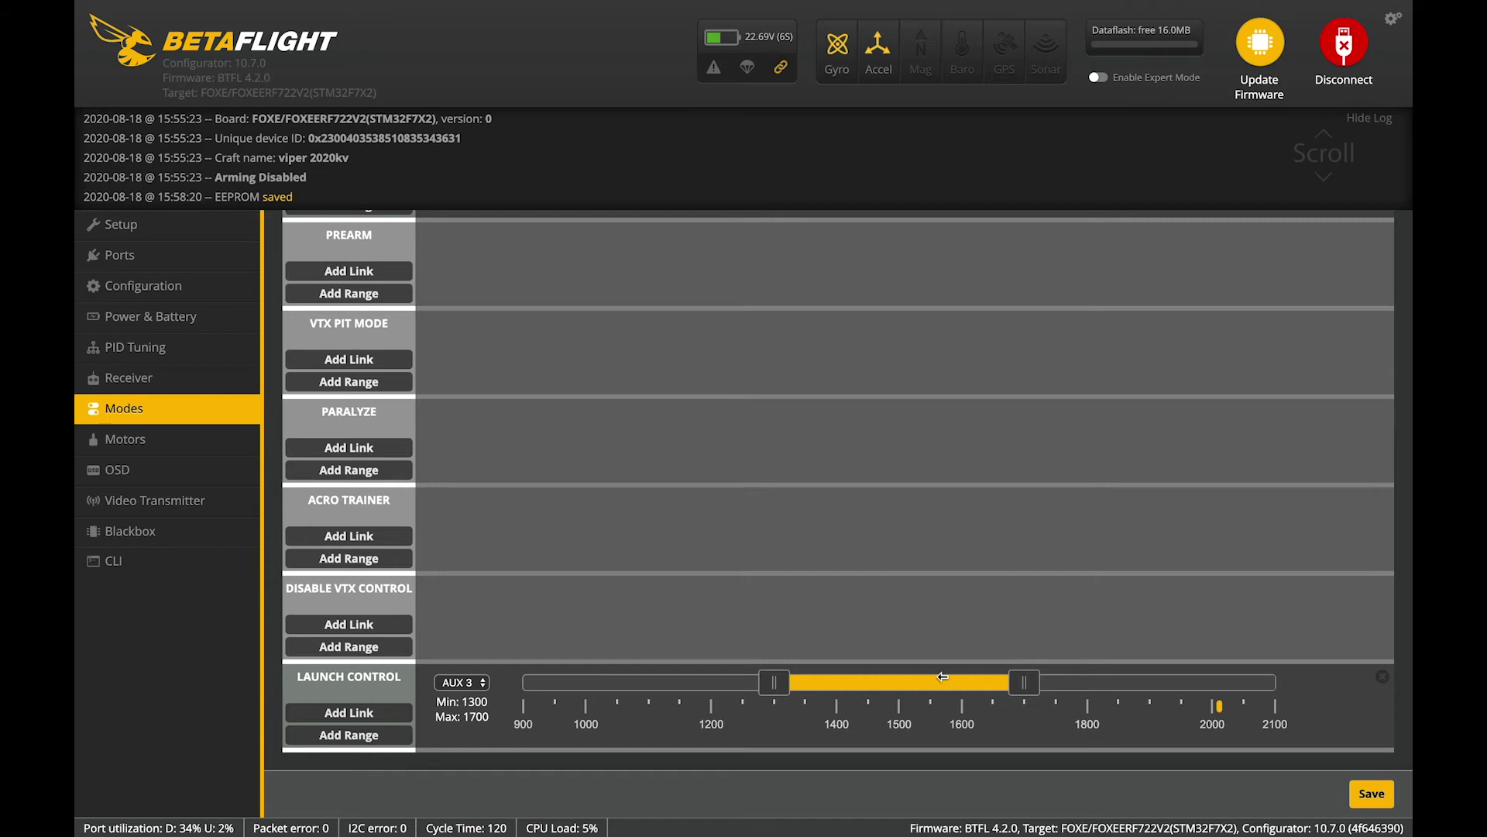
{"action": "left_click_drag", "start_coordinate": [911, 682], "coordinate": [1162, 682]}
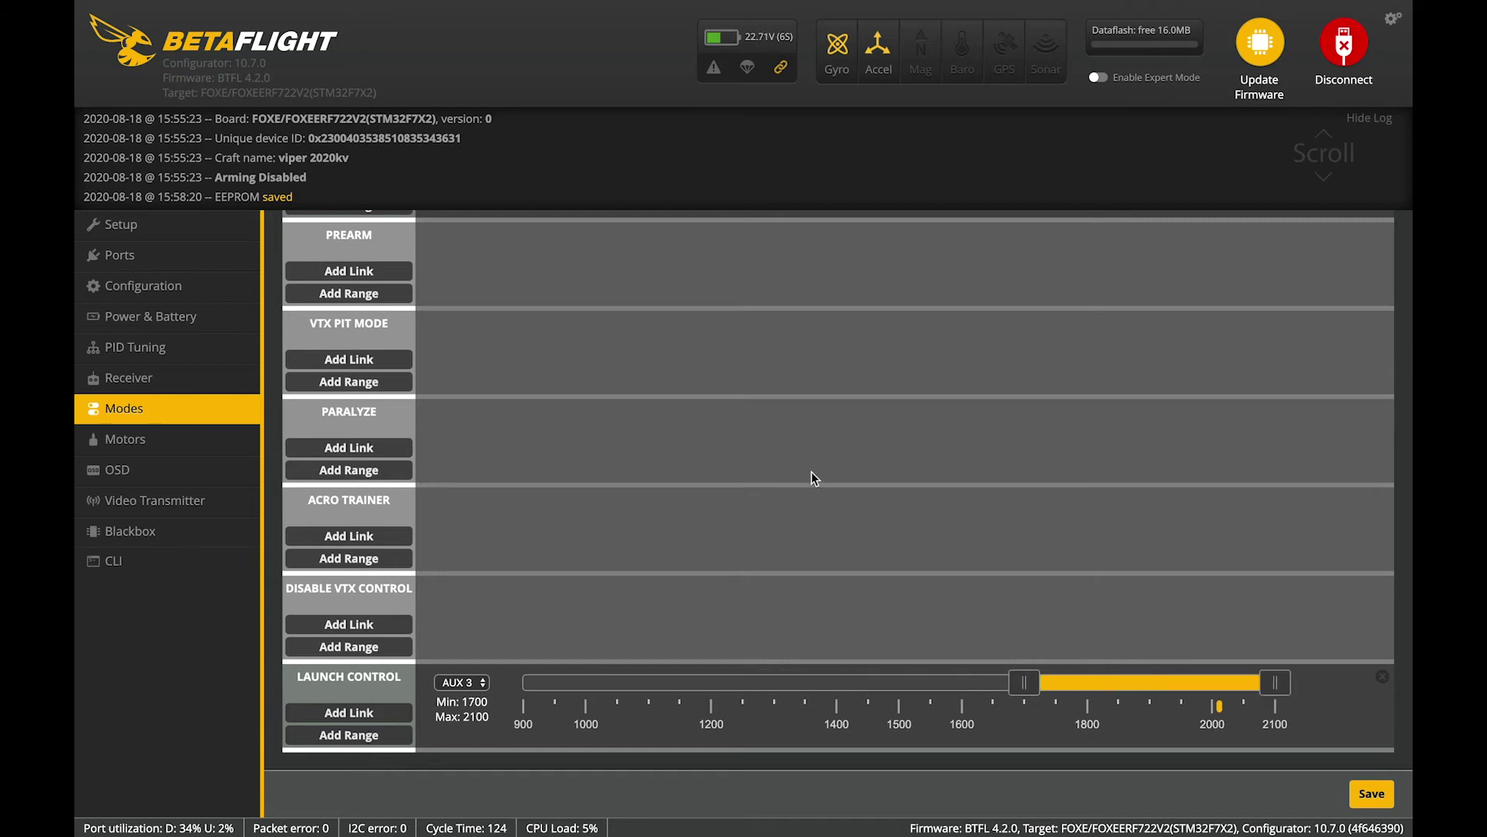
{"action": "scroll", "coordinate": [737, 454], "scroll_direction": "up", "scroll_amount": 15}
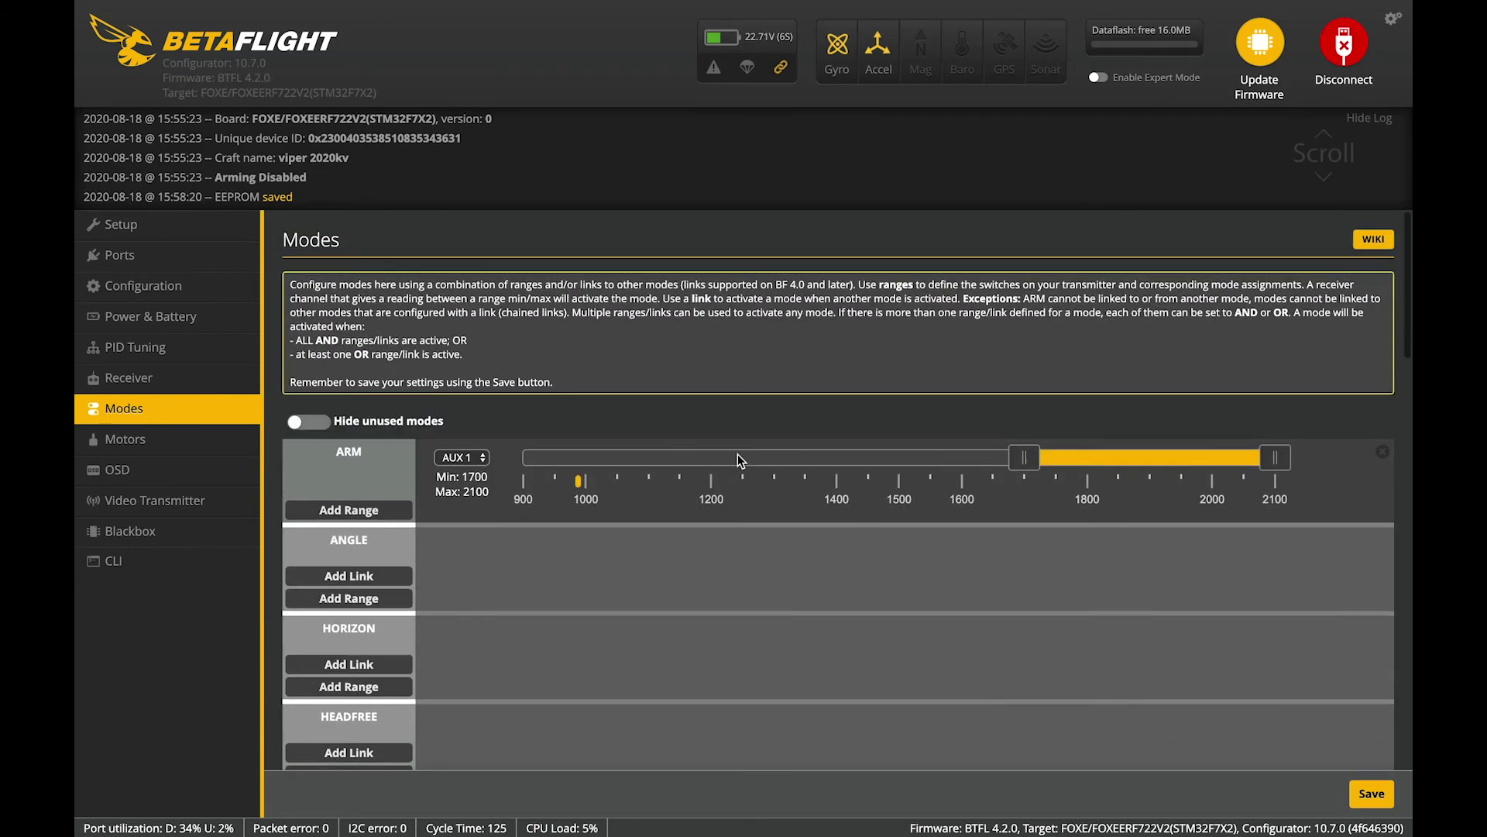
{"action": "left_click", "coordinate": [1365, 798]}
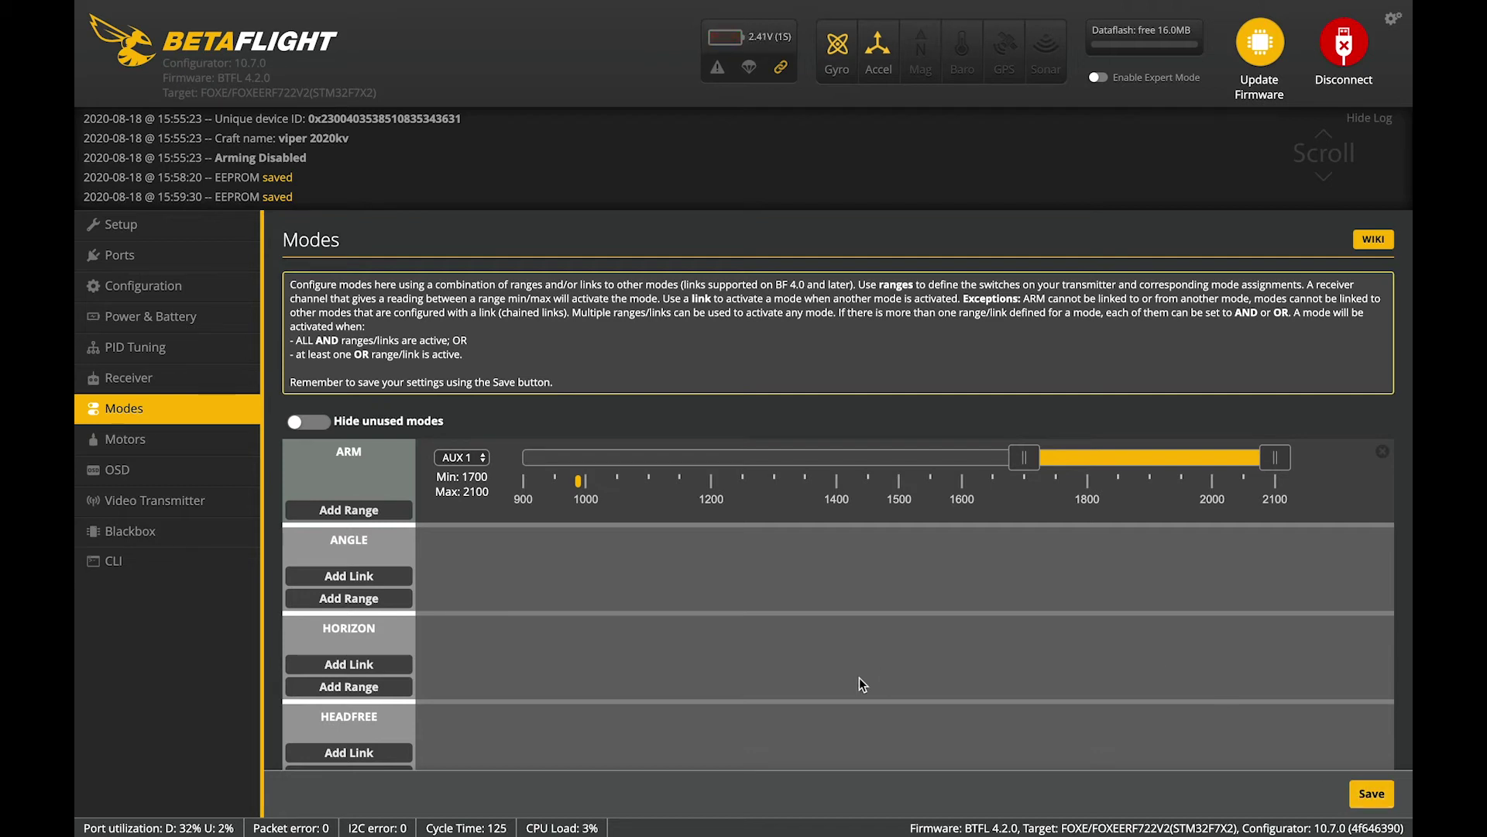
- Look over the OSD settings and set the video transmitter's band to RACEBAND and its channel to Channel 1
{"action": "left_click", "coordinate": [149, 466]}
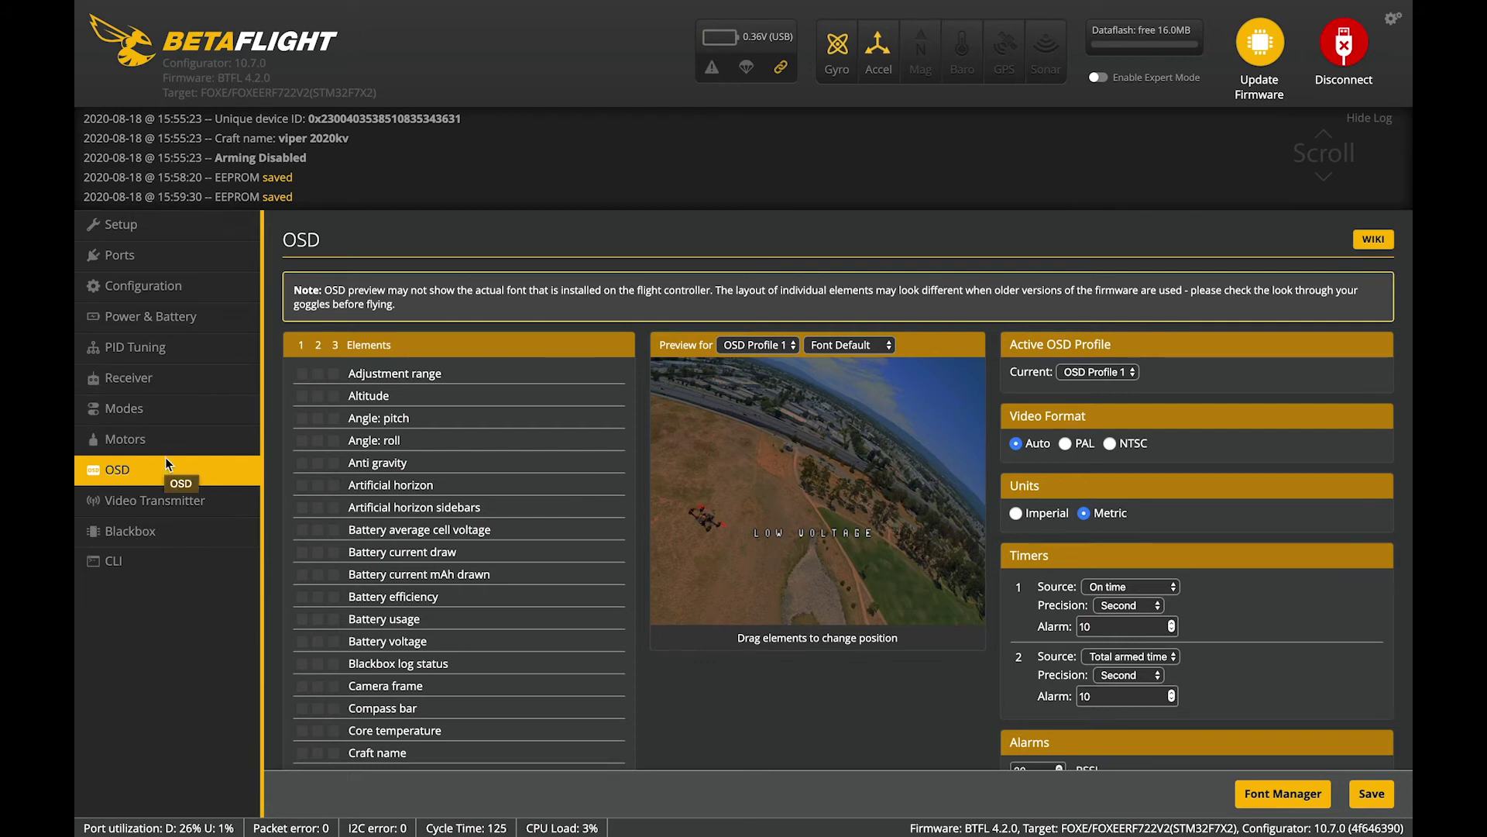
{"action": "left_click", "coordinate": [132, 500]}
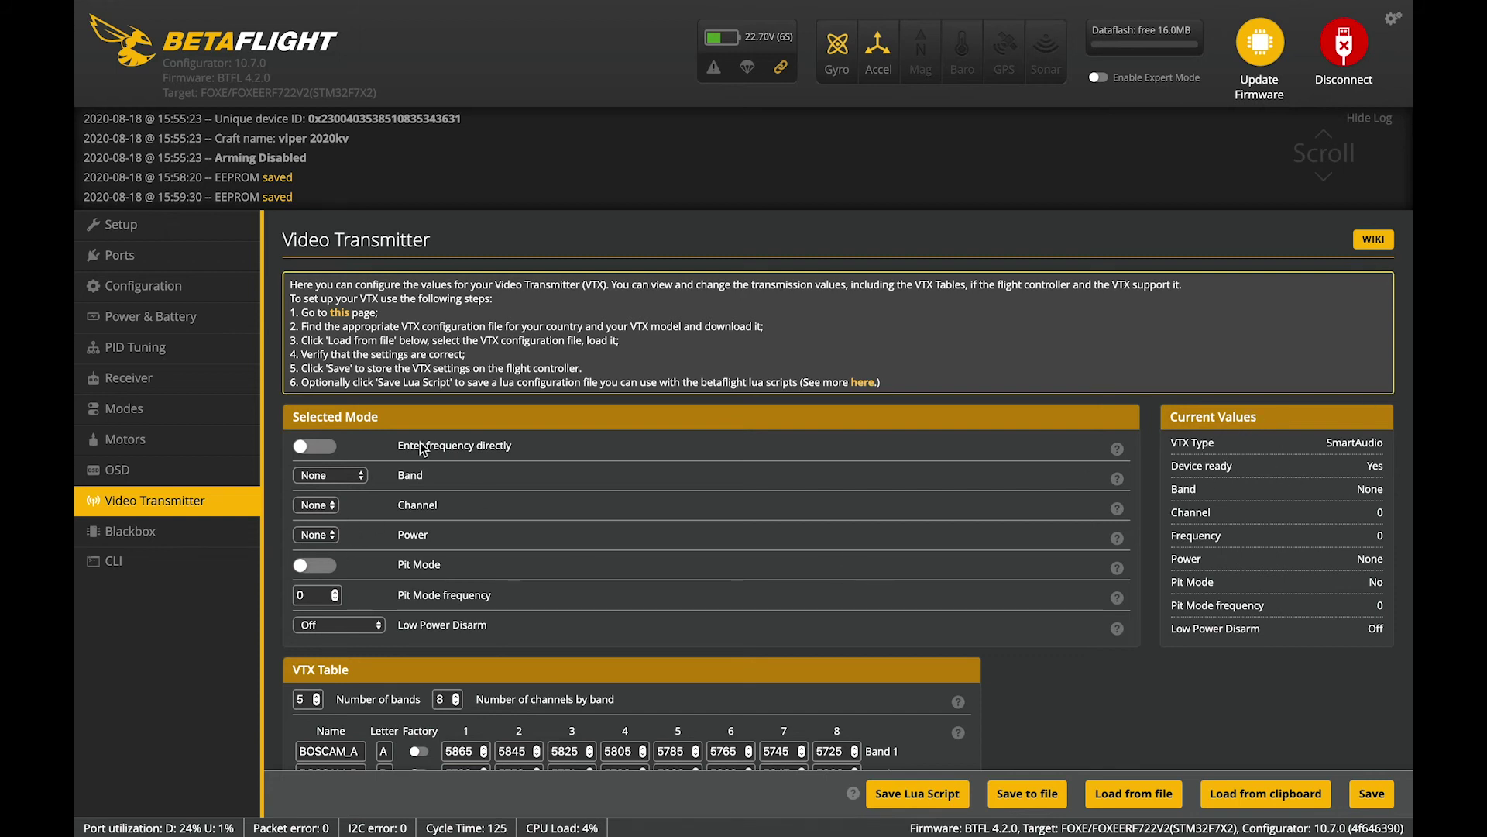
{"action": "left_click", "coordinate": [334, 475]}
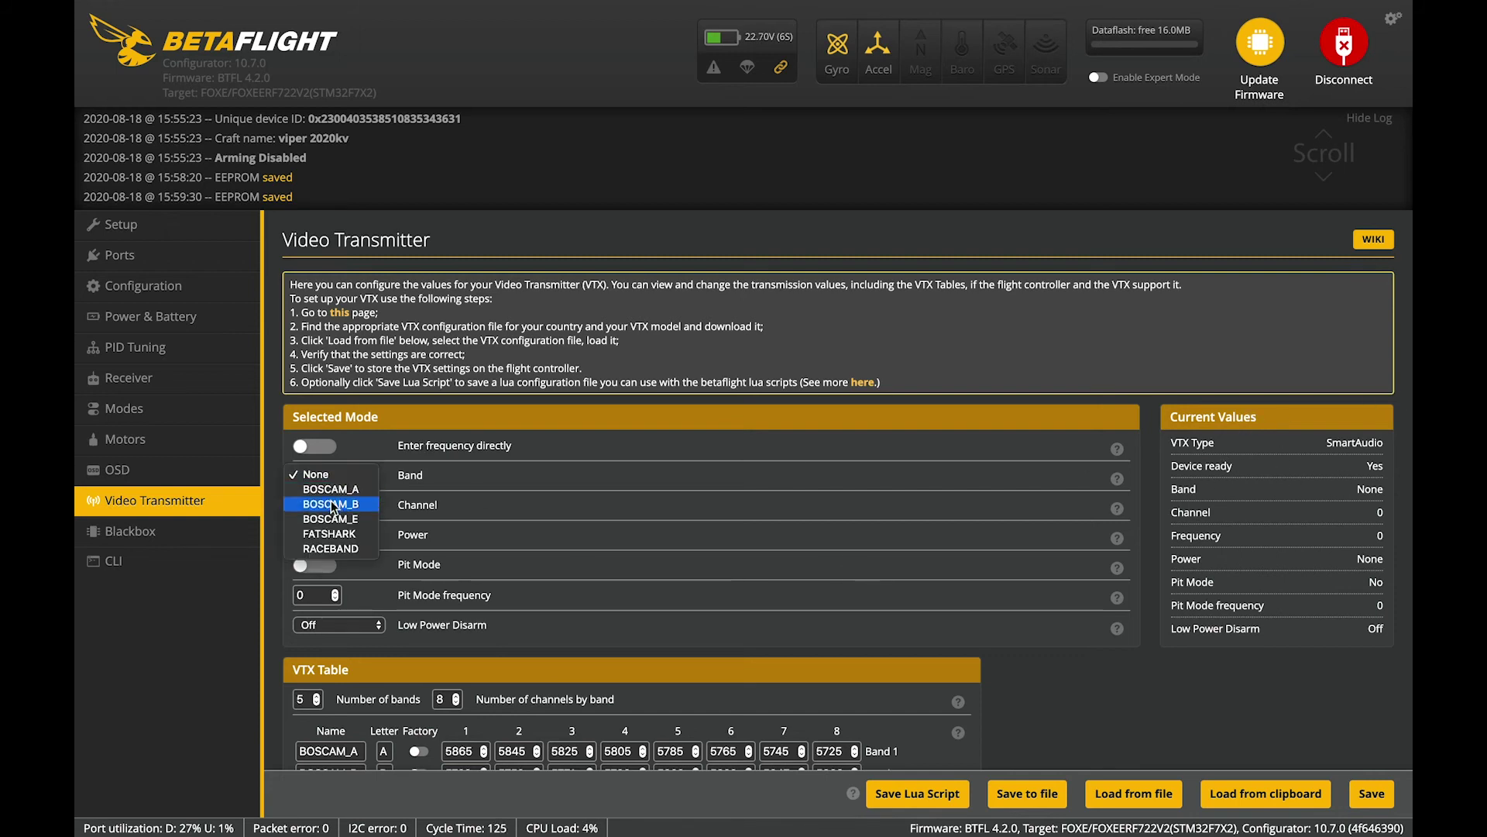
{"action": "left_click", "coordinate": [338, 549]}
{"action": "left_click", "coordinate": [332, 505]}
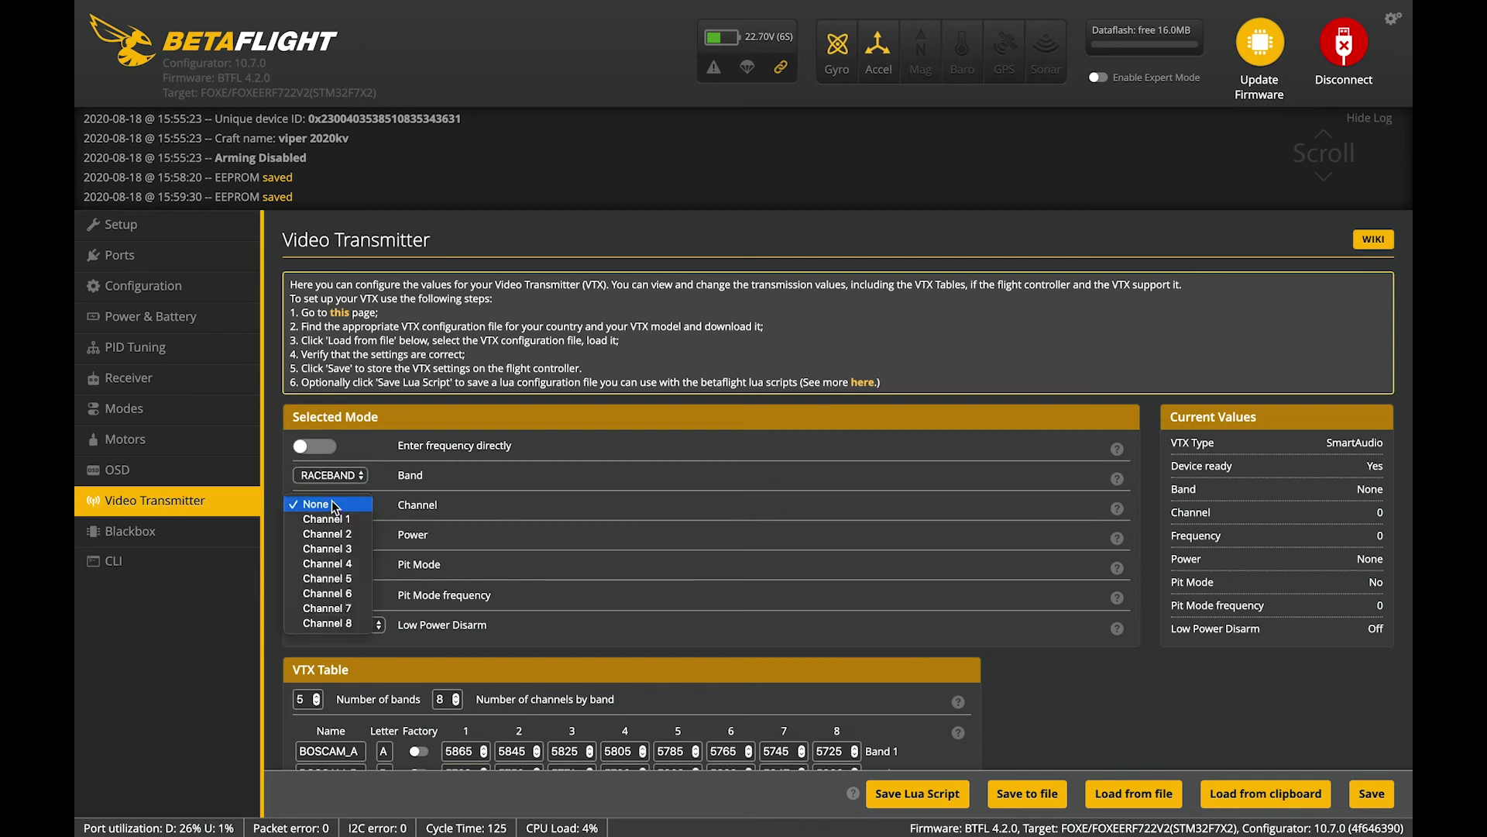
{"action": "left_click", "coordinate": [343, 535]}
{"action": "left_click", "coordinate": [341, 507]}
{"action": "left_click", "coordinate": [342, 490]}
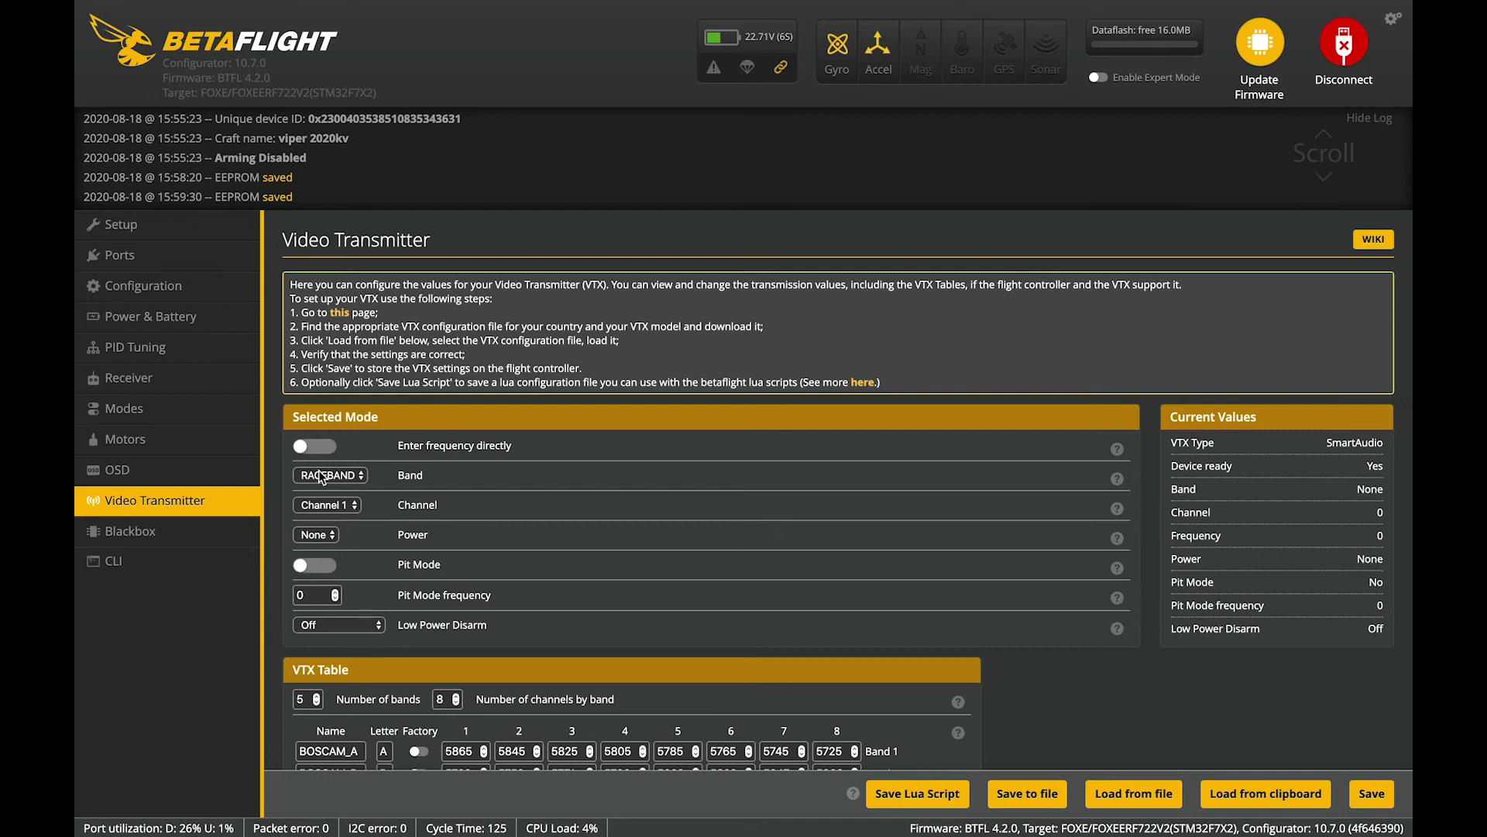
- Set the video transmitter's power to 25, check the VTX table and save the video transmitter settings
{"action": "left_click", "coordinate": [330, 535]}
{"action": "left_click", "coordinate": [334, 550]}
{"action": "scroll", "coordinate": [823, 596], "scroll_direction": "down", "scroll_amount": 3}
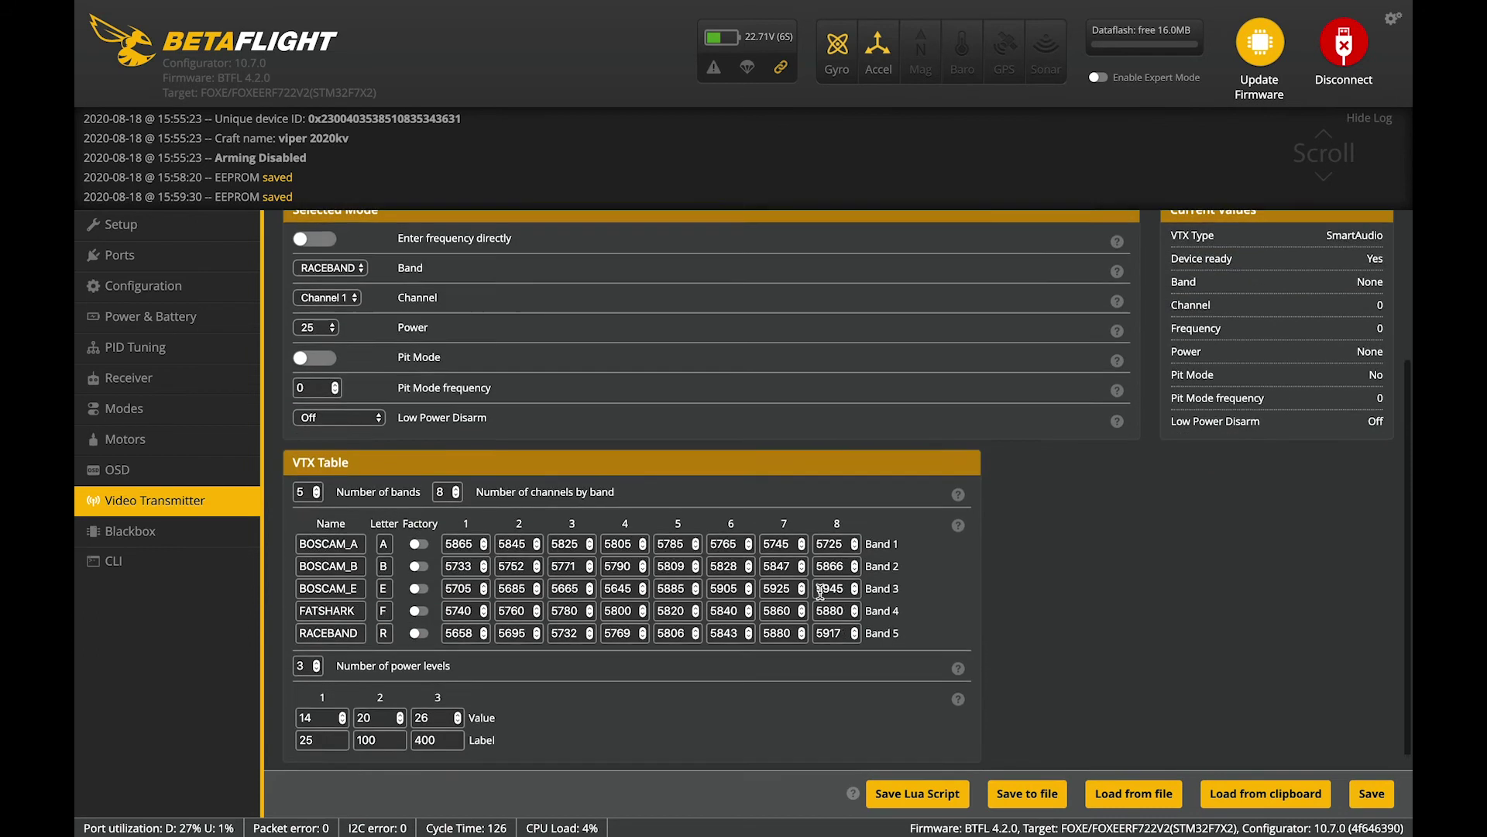
{"action": "scroll", "coordinate": [629, 596], "scroll_direction": "up", "scroll_amount": 3}
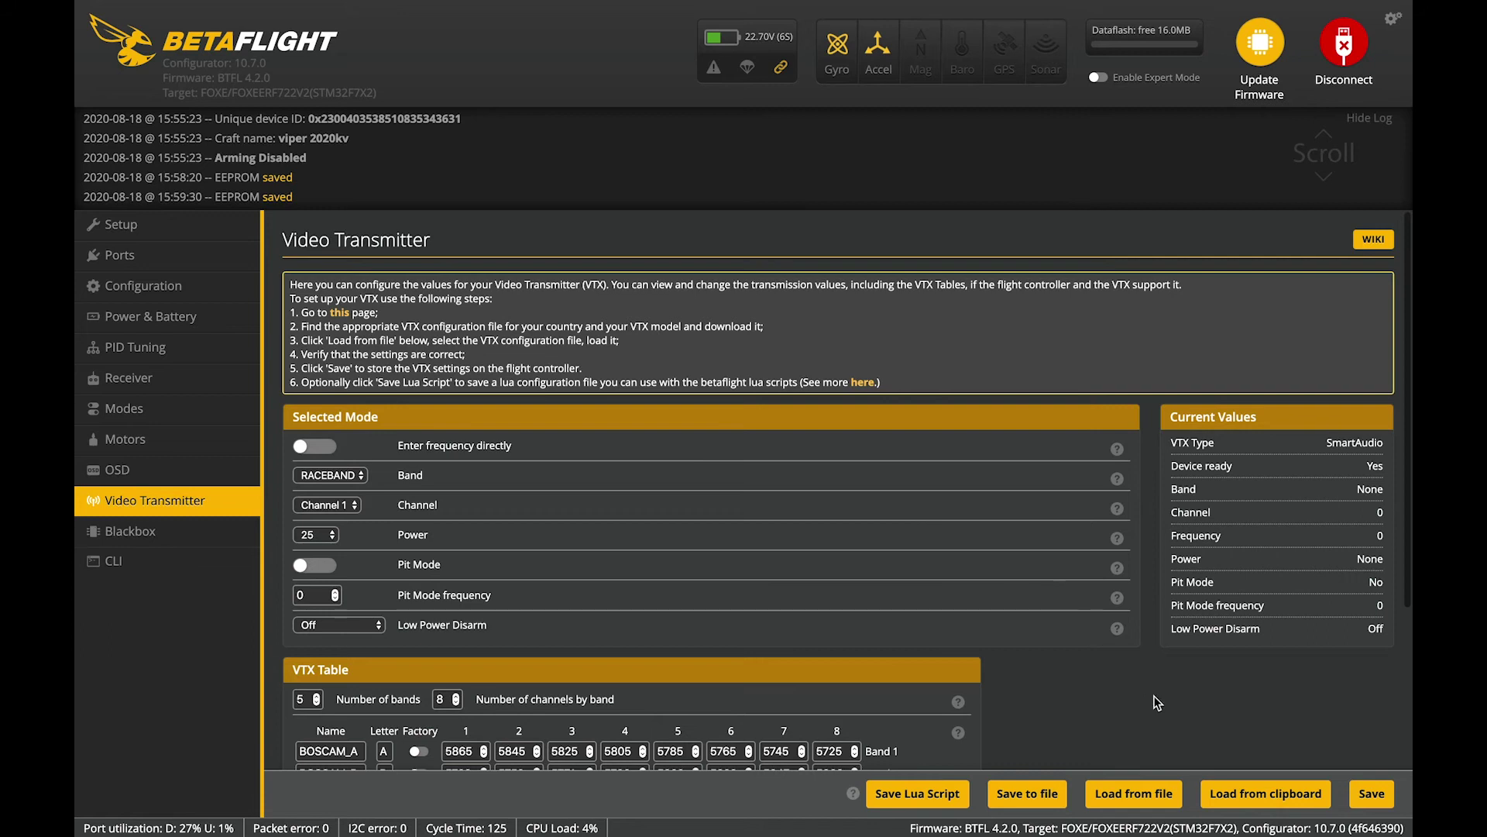
{"action": "left_click", "coordinate": [1372, 795]}
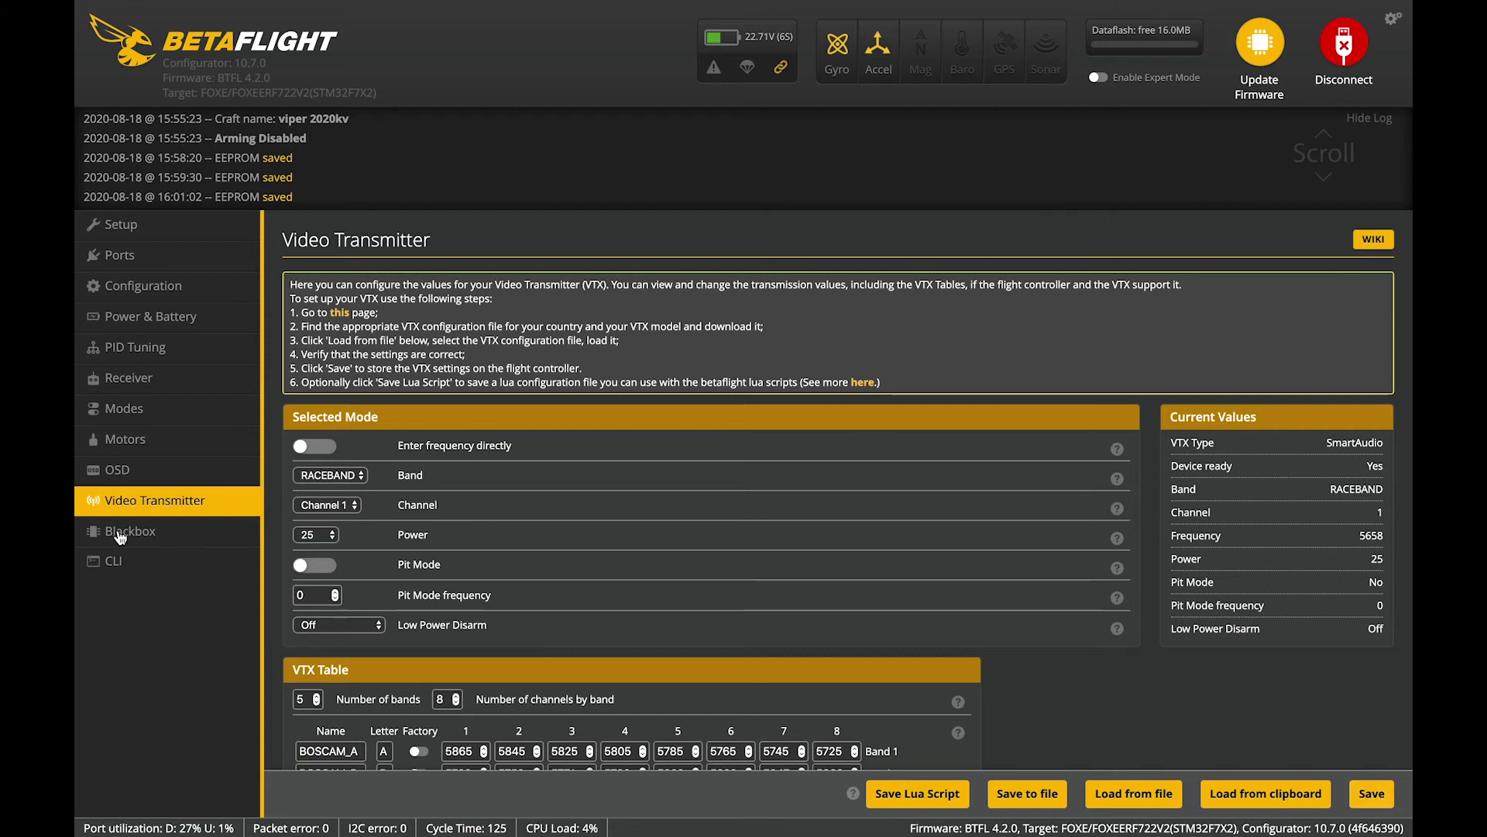
- Set the Blackbox logging rate to 2 kHz, then save and reboot the flight controller
{"action": "left_click", "coordinate": [119, 533]}
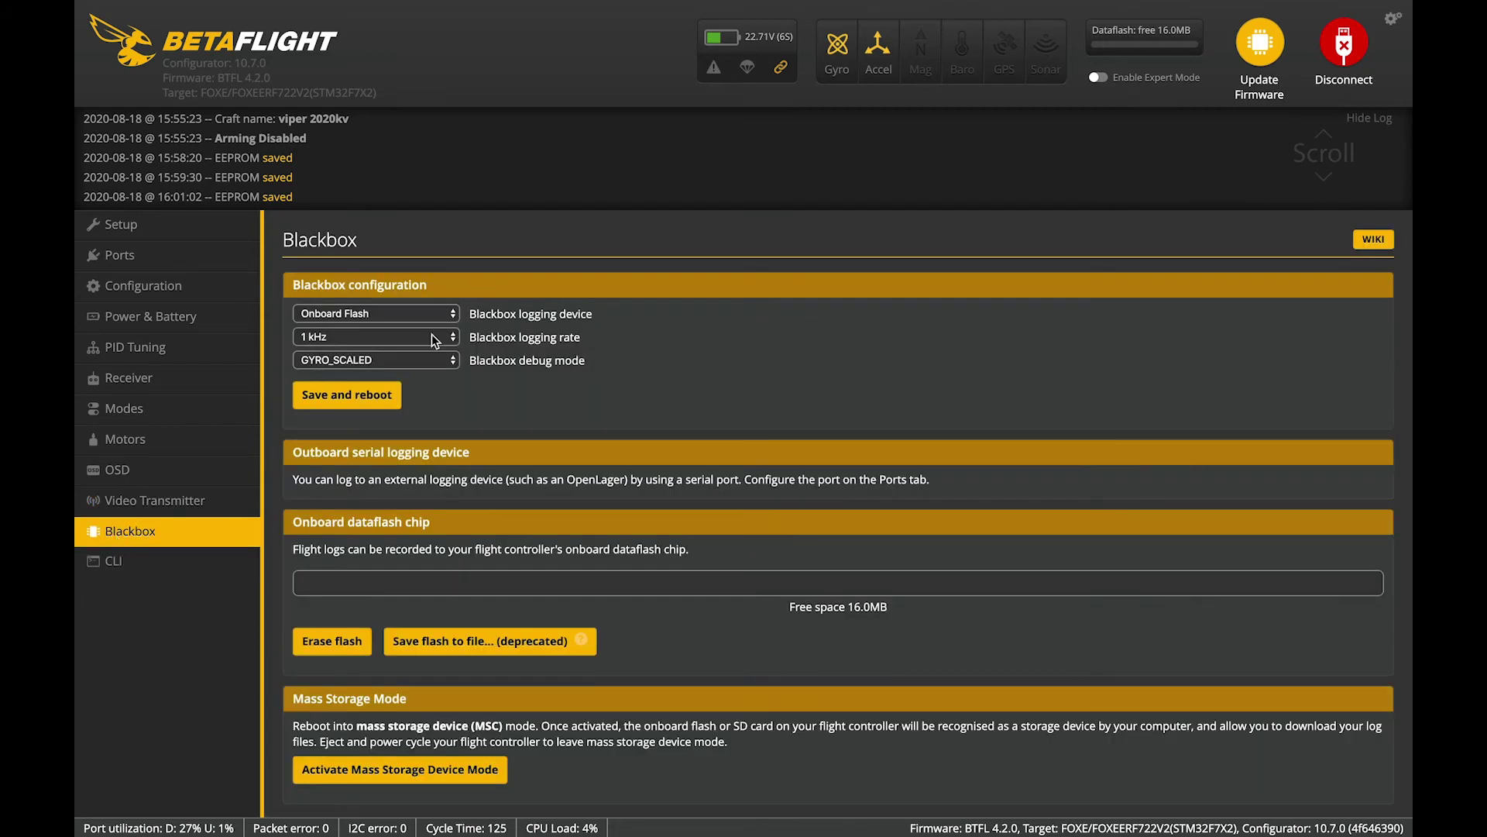
{"action": "left_click", "coordinate": [387, 334]}
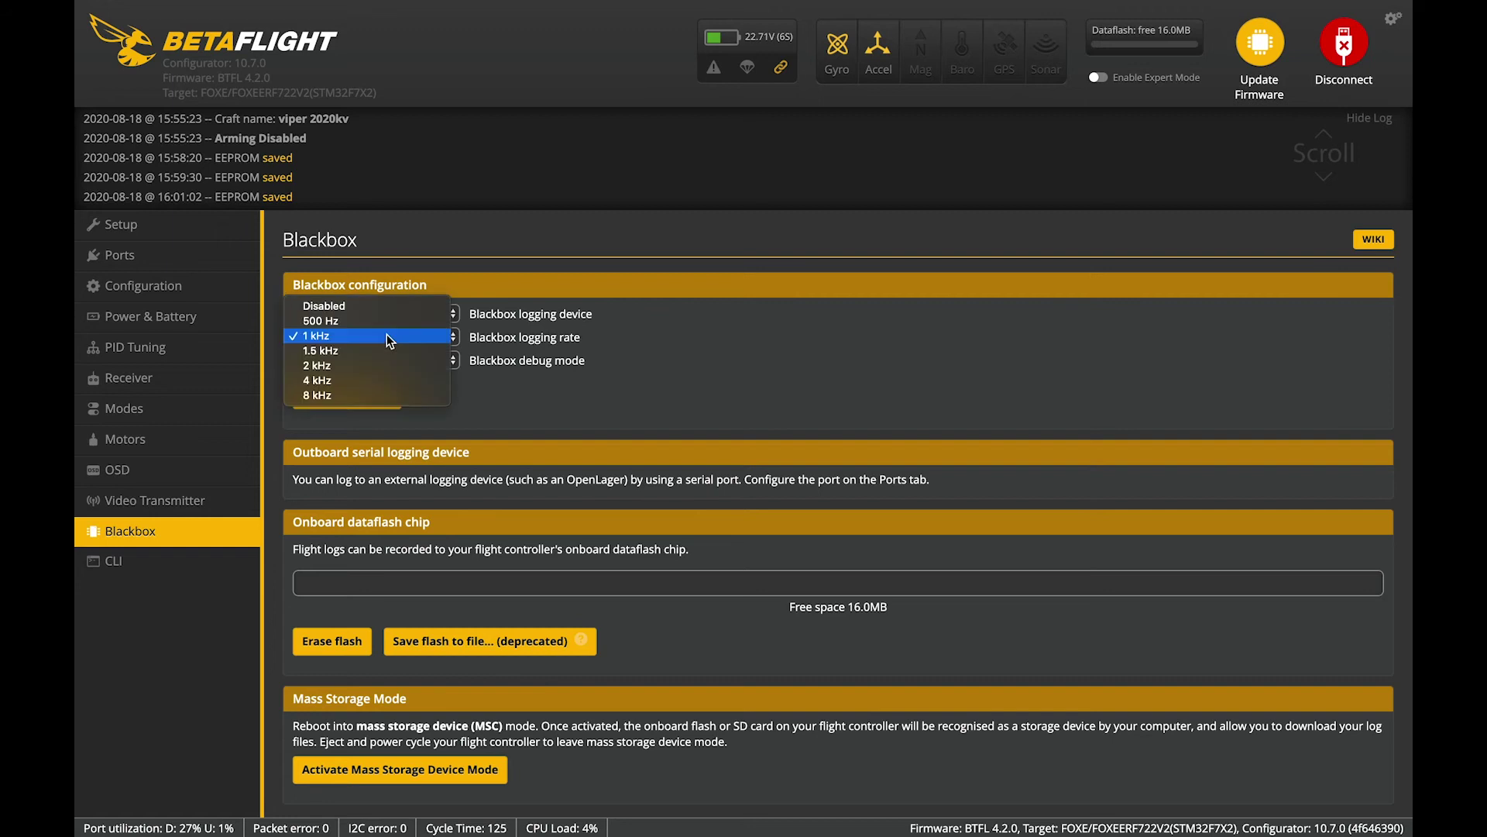
{"action": "left_click", "coordinate": [367, 368]}
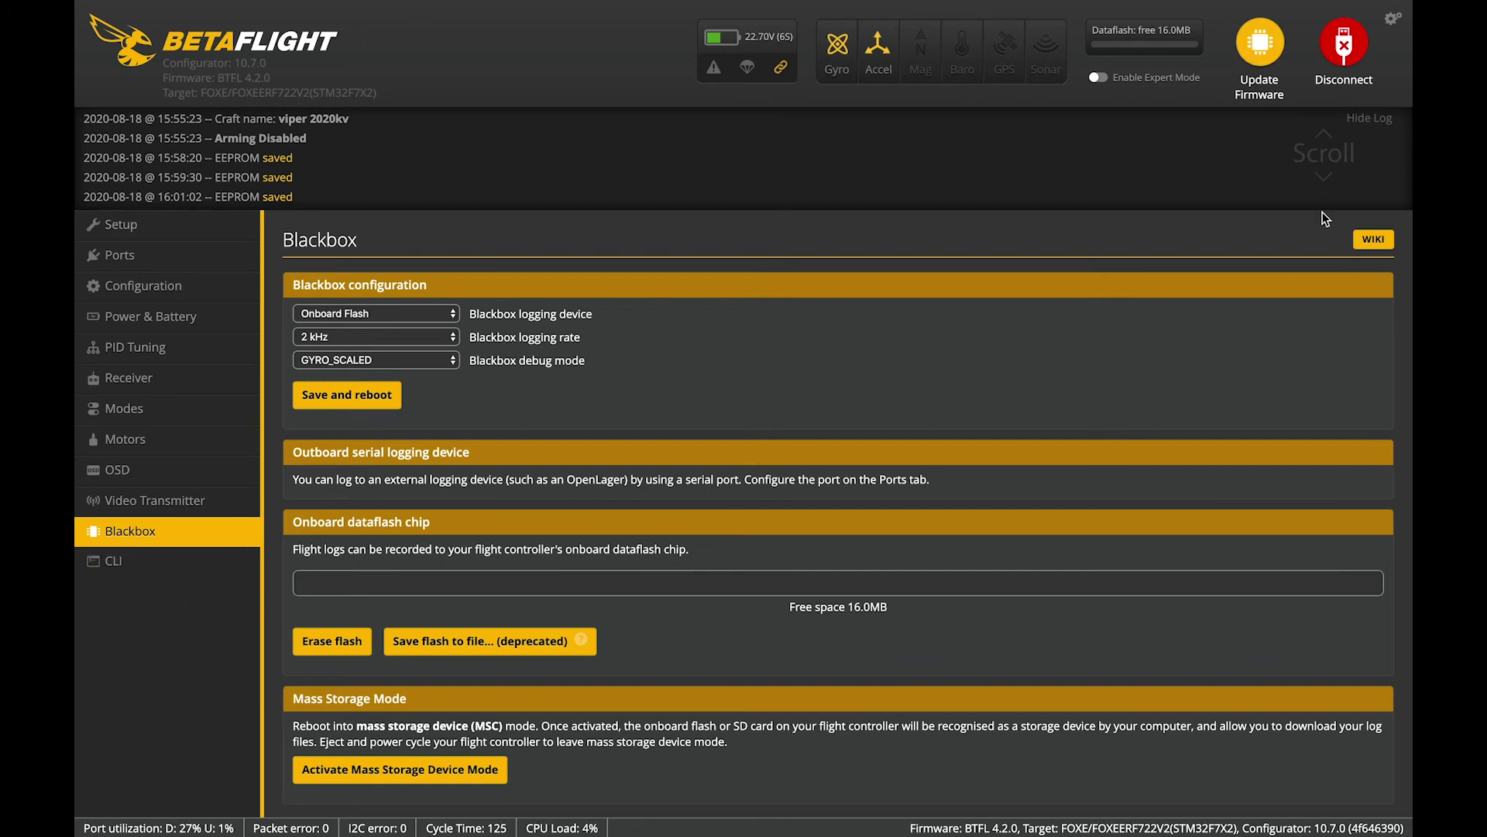
{"action": "left_click", "coordinate": [351, 396]}
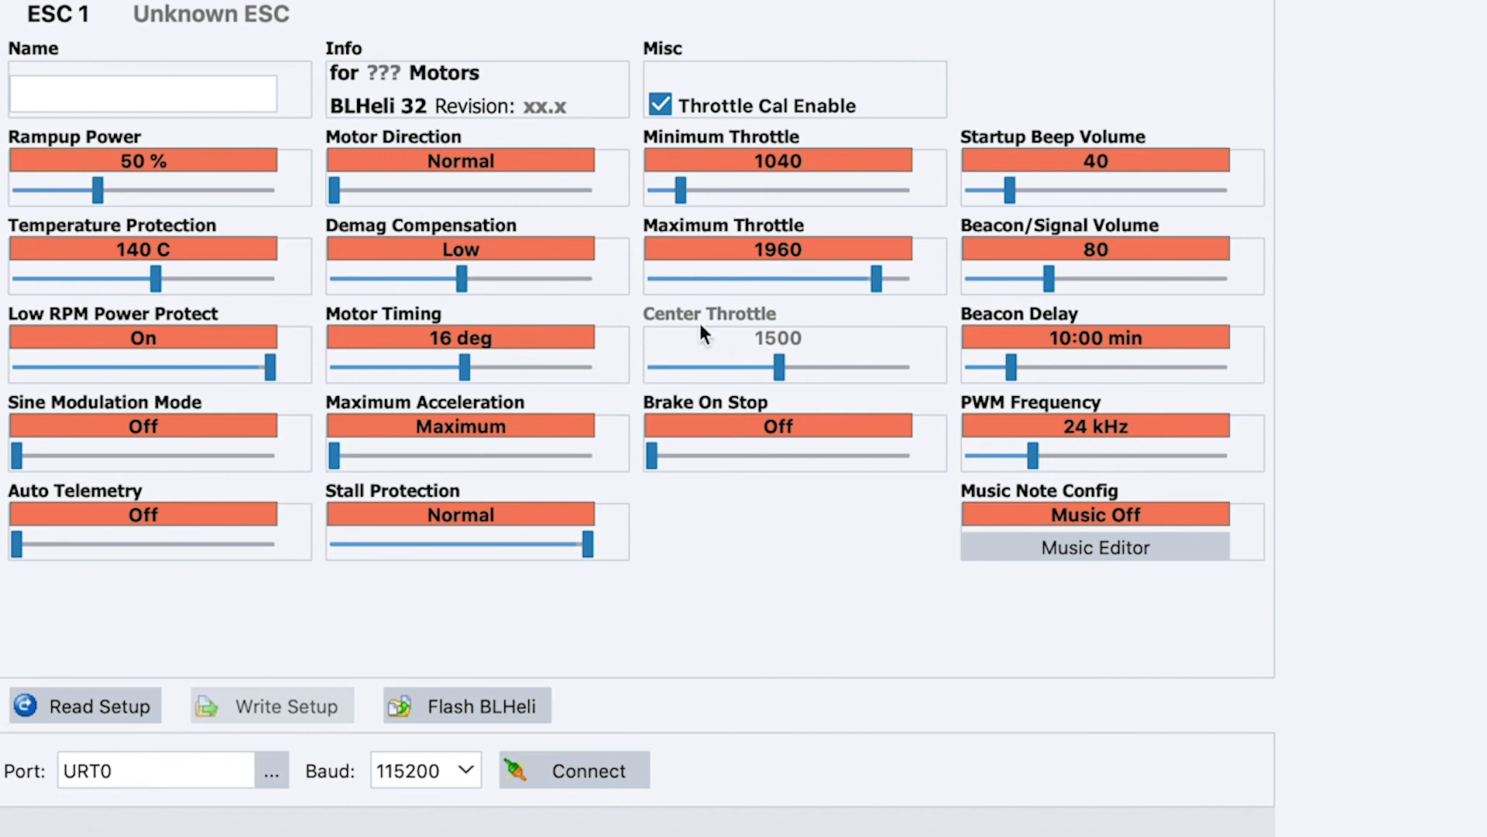
- Switch to the BLHeli 32 configurator, connect through port 67135381 and read the setup of the ESCs
{"action": "left_click", "coordinate": [270, 763]}
{"action": "left_click", "coordinate": [270, 832]}
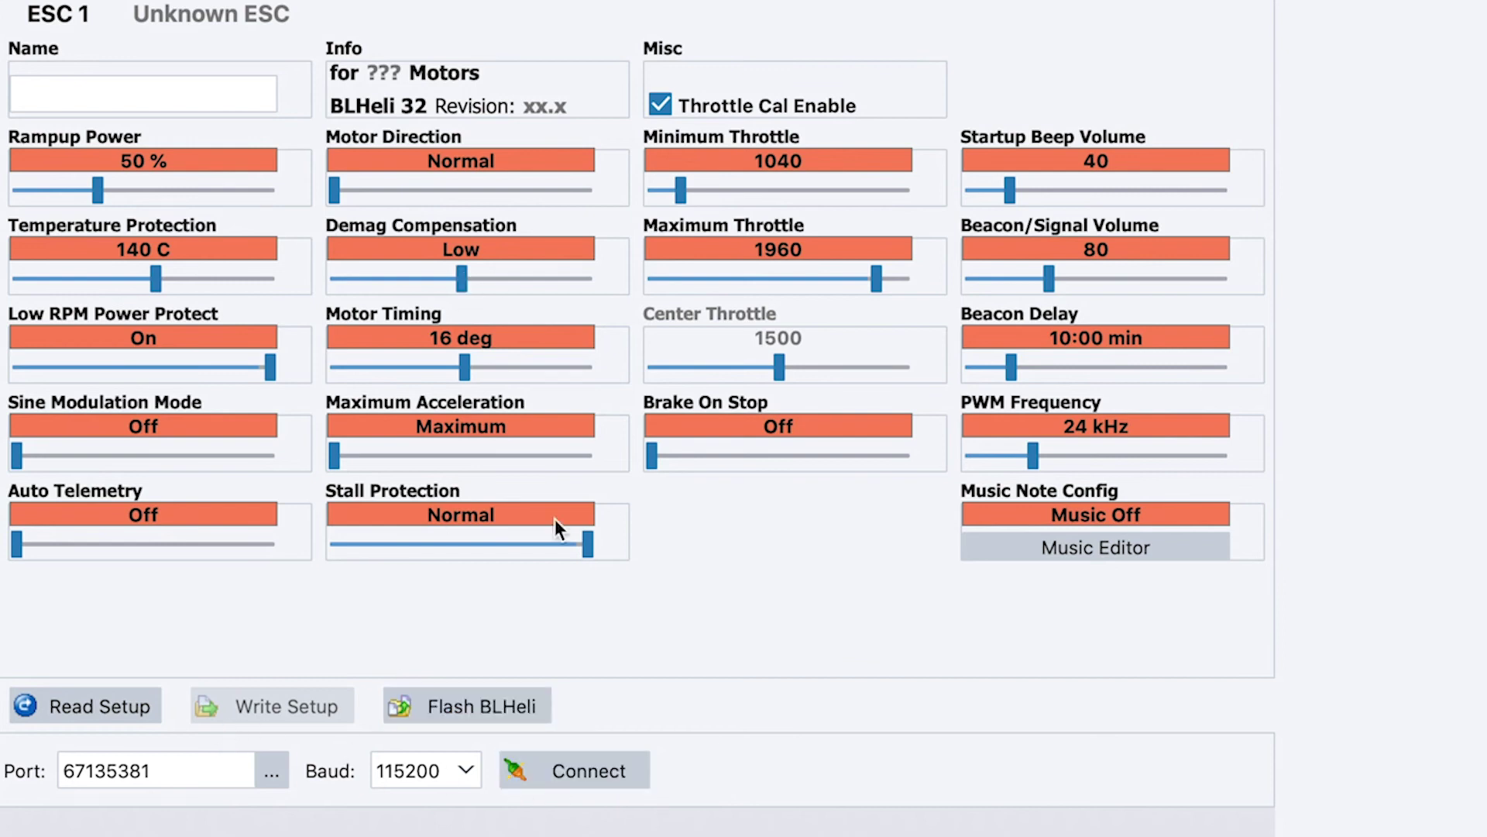
{"action": "left_click", "coordinate": [599, 783]}
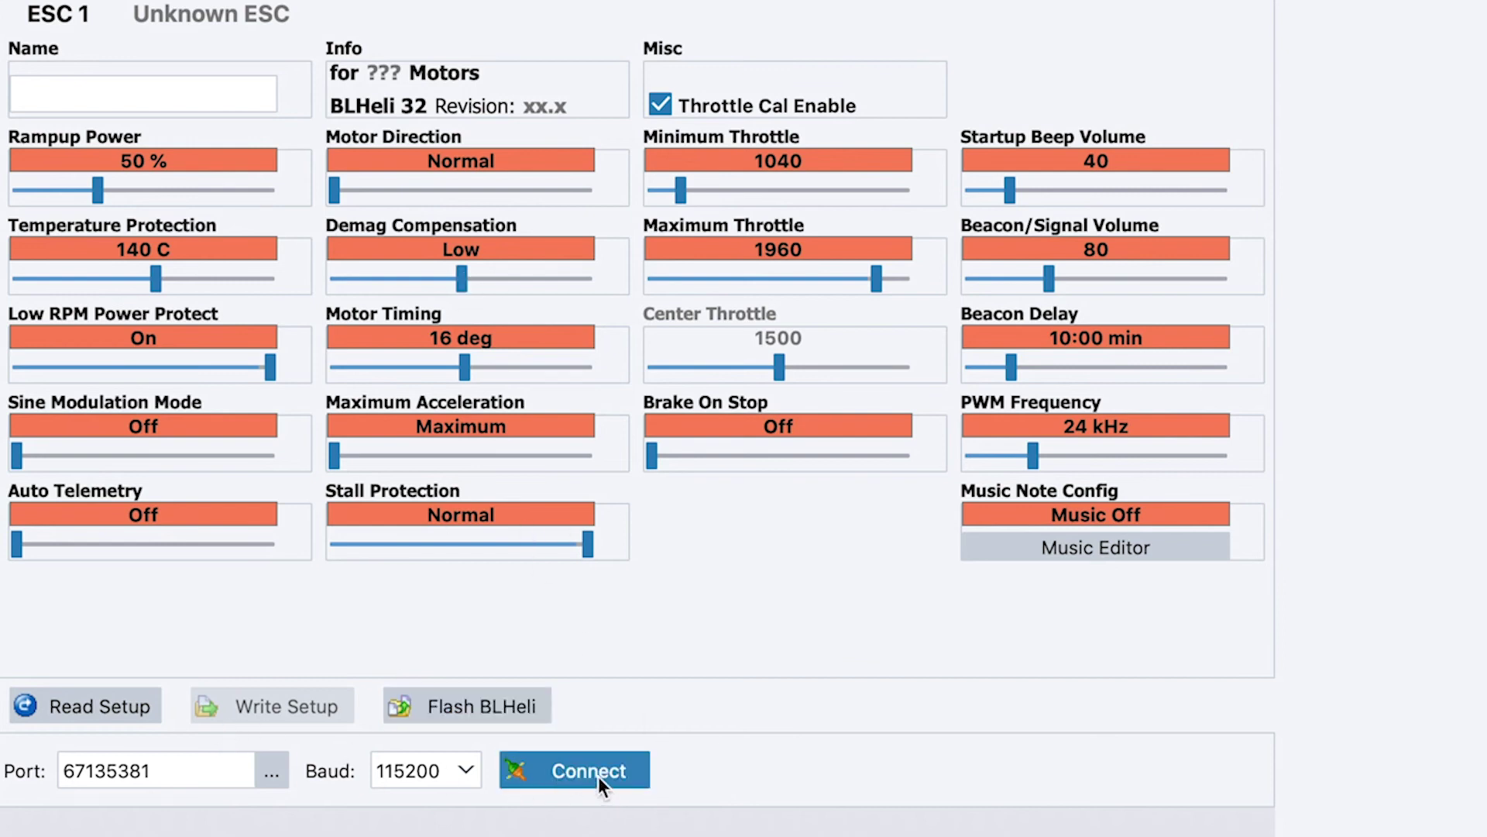
{"action": "left_click", "coordinate": [598, 776]}
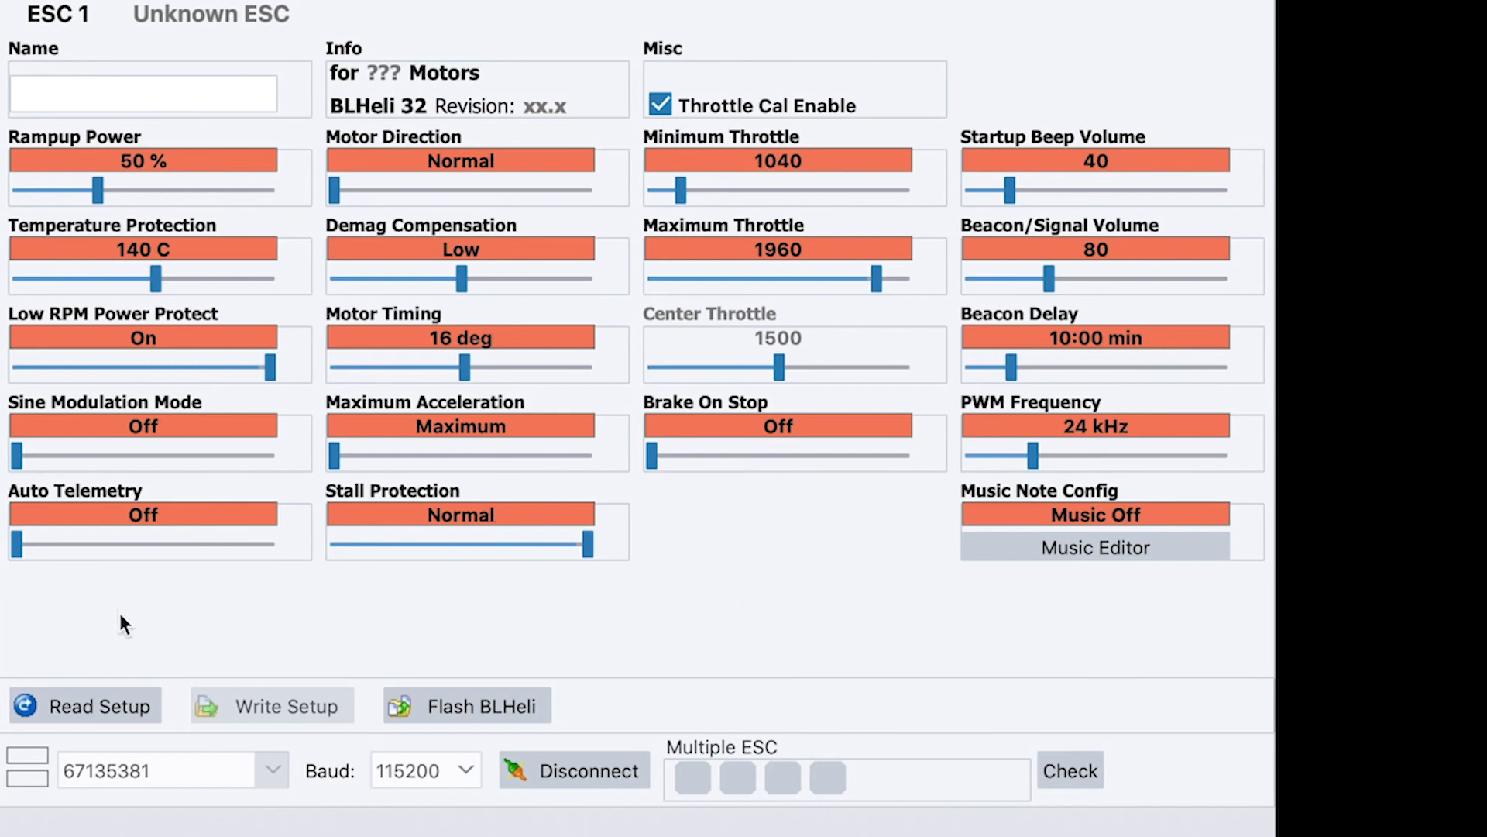
{"action": "left_click", "coordinate": [128, 703]}
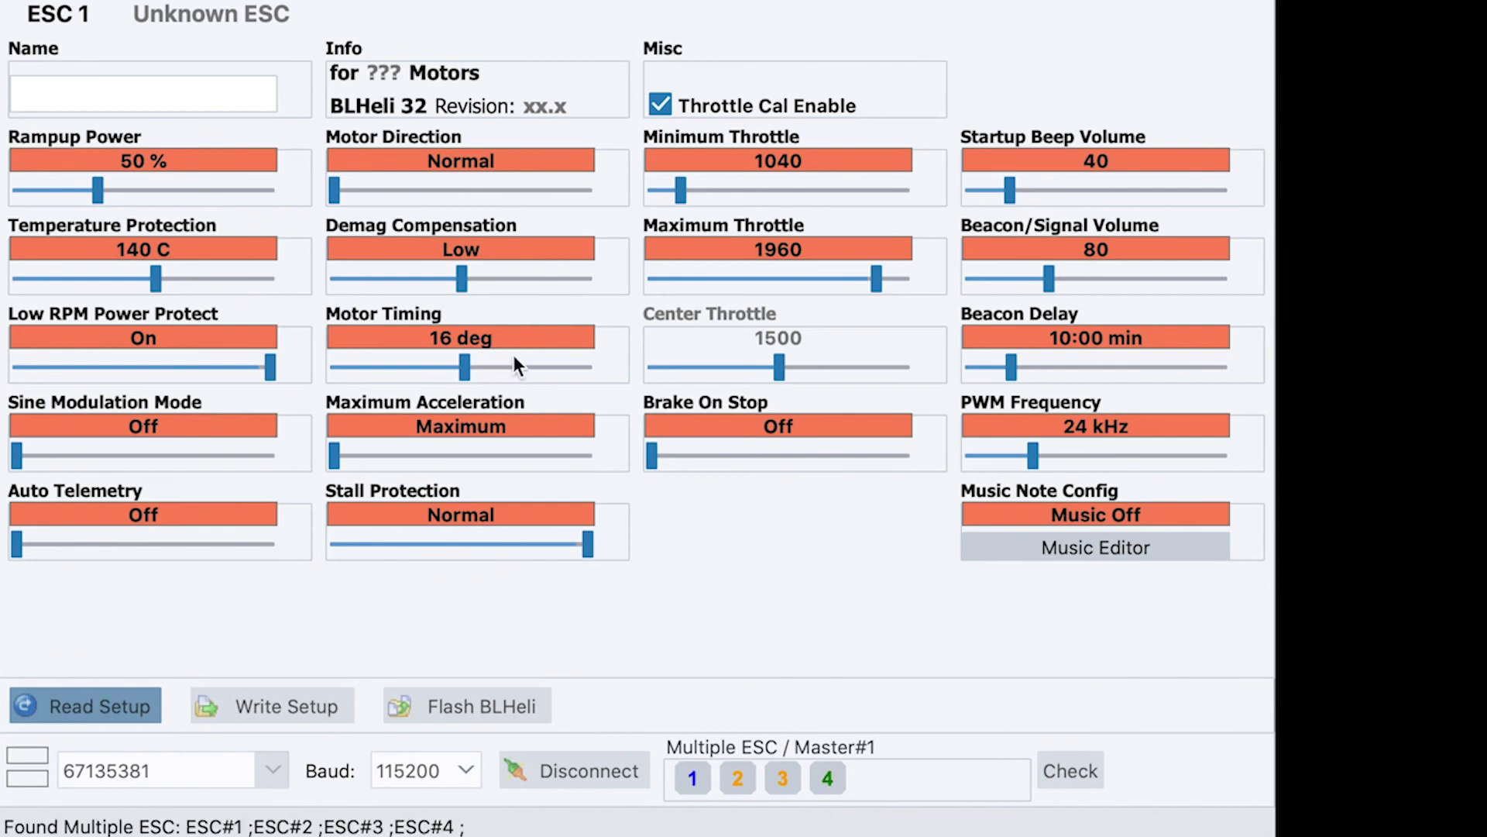
{"action": "left_click", "coordinate": [853, 556]}
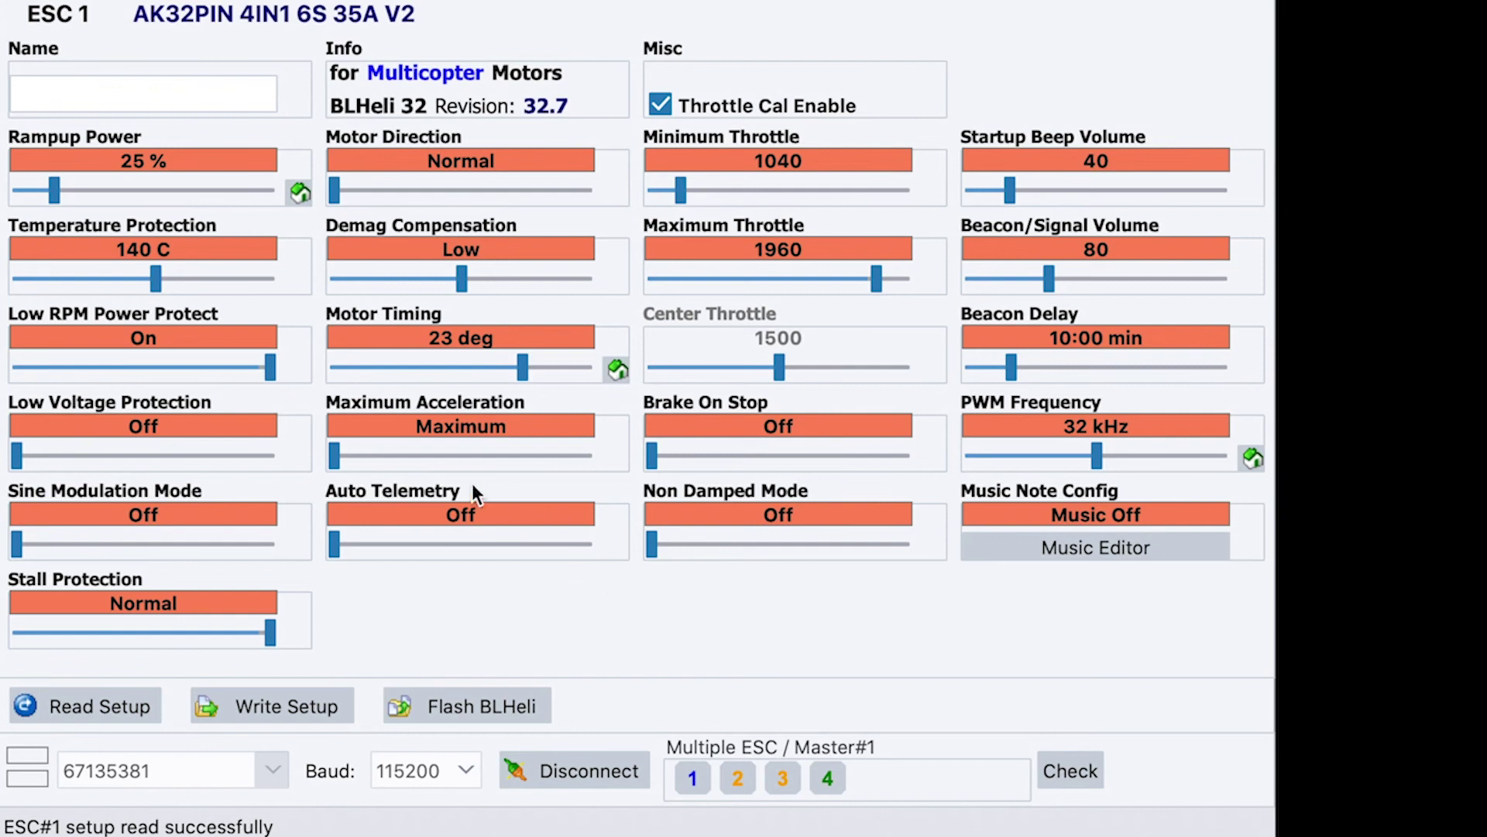
- Write the displayed setup to all four ESCs and dismiss the result dialog
{"action": "mouse_move", "coordinate": [454, 344]}
{"action": "left_click", "coordinate": [295, 700]}
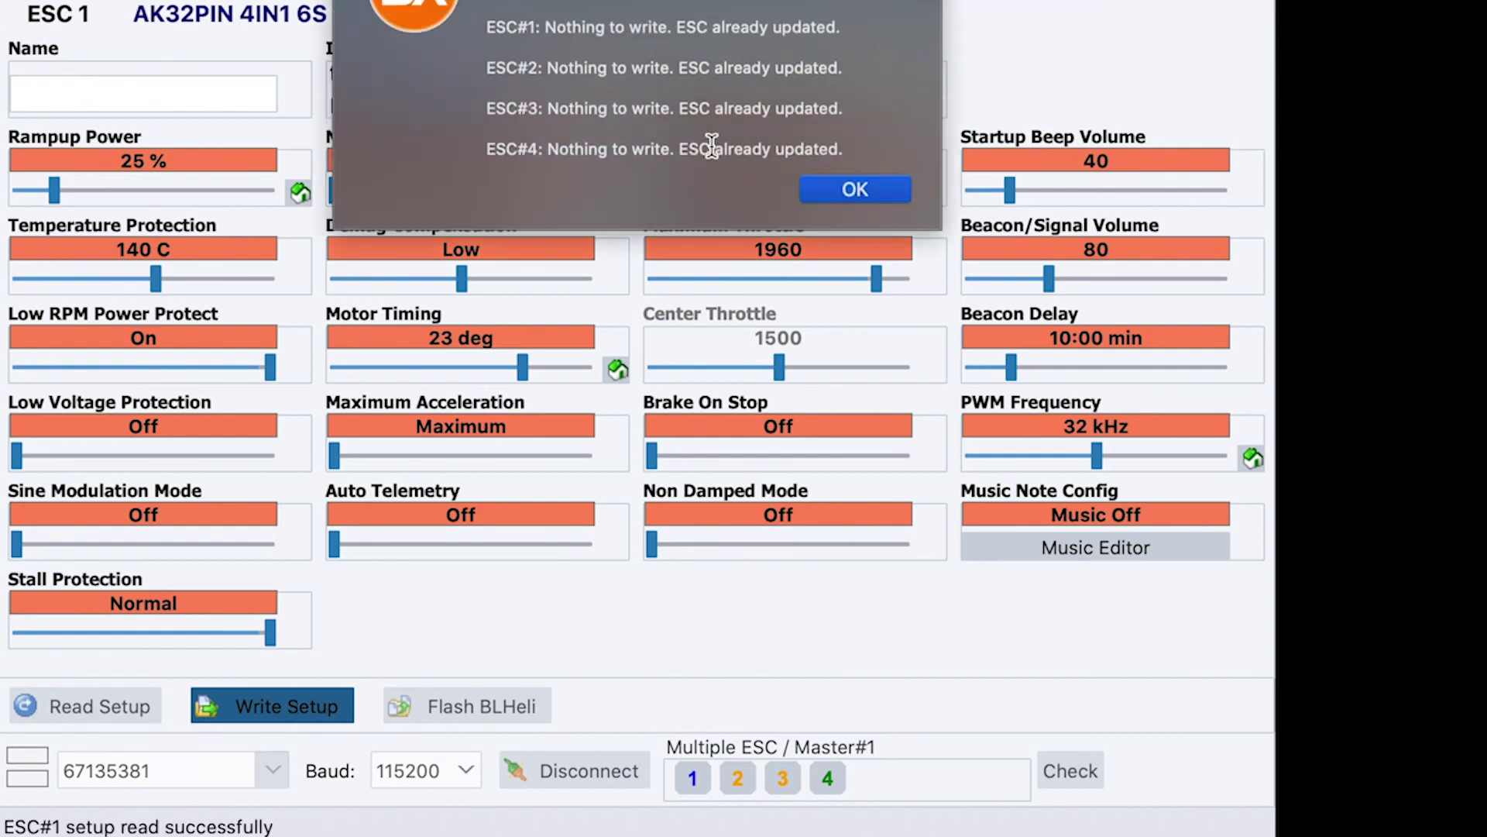
{"action": "left_click", "coordinate": [843, 189]}
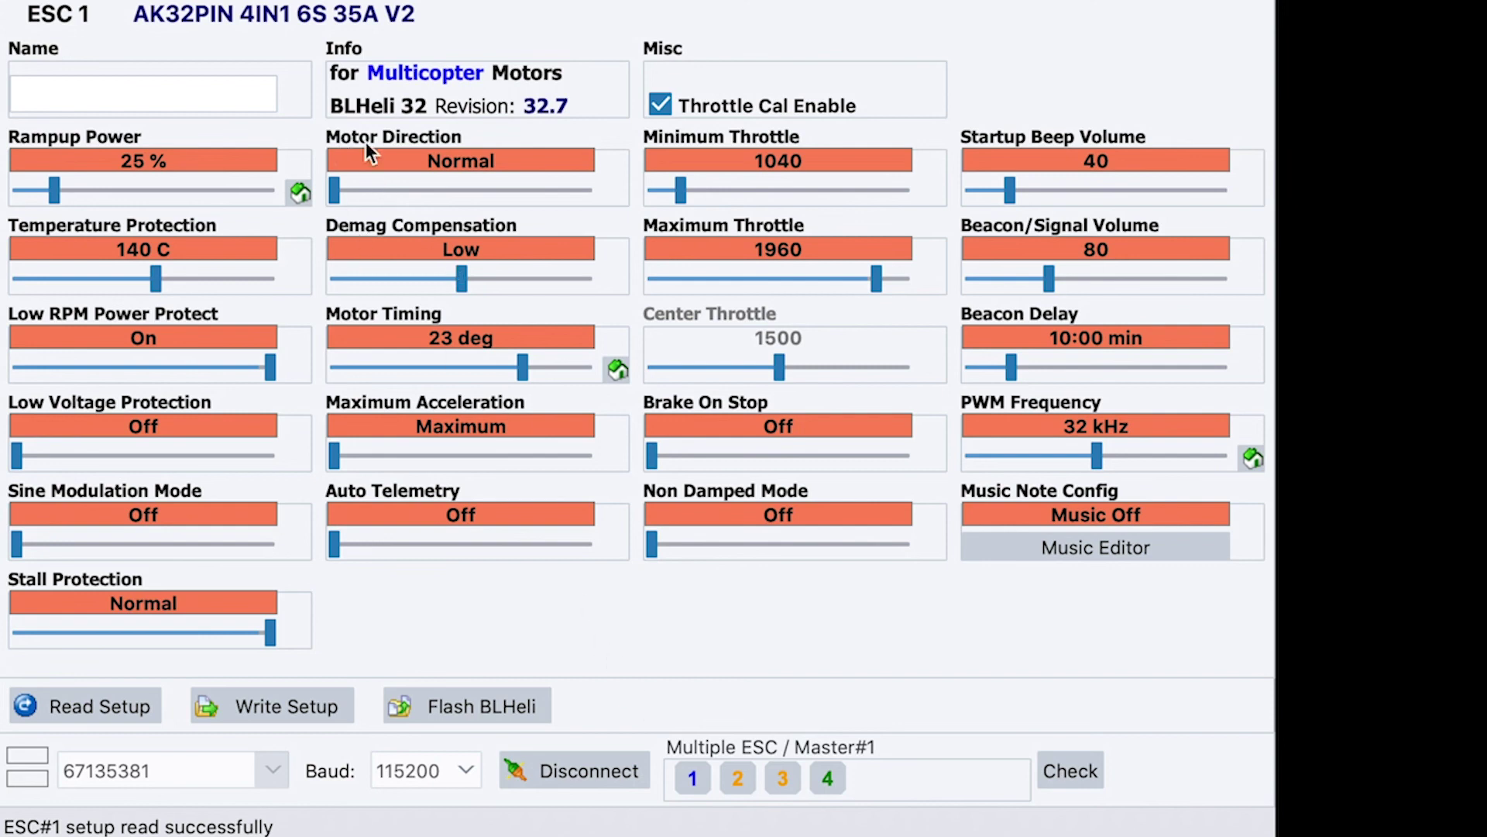
- Exclude ESC 1 from the selection, set ESC 2's motor direction to Reversed, write the setup to the selected ESCs and dismiss the result dialog
{"action": "left_click", "coordinate": [694, 777]}
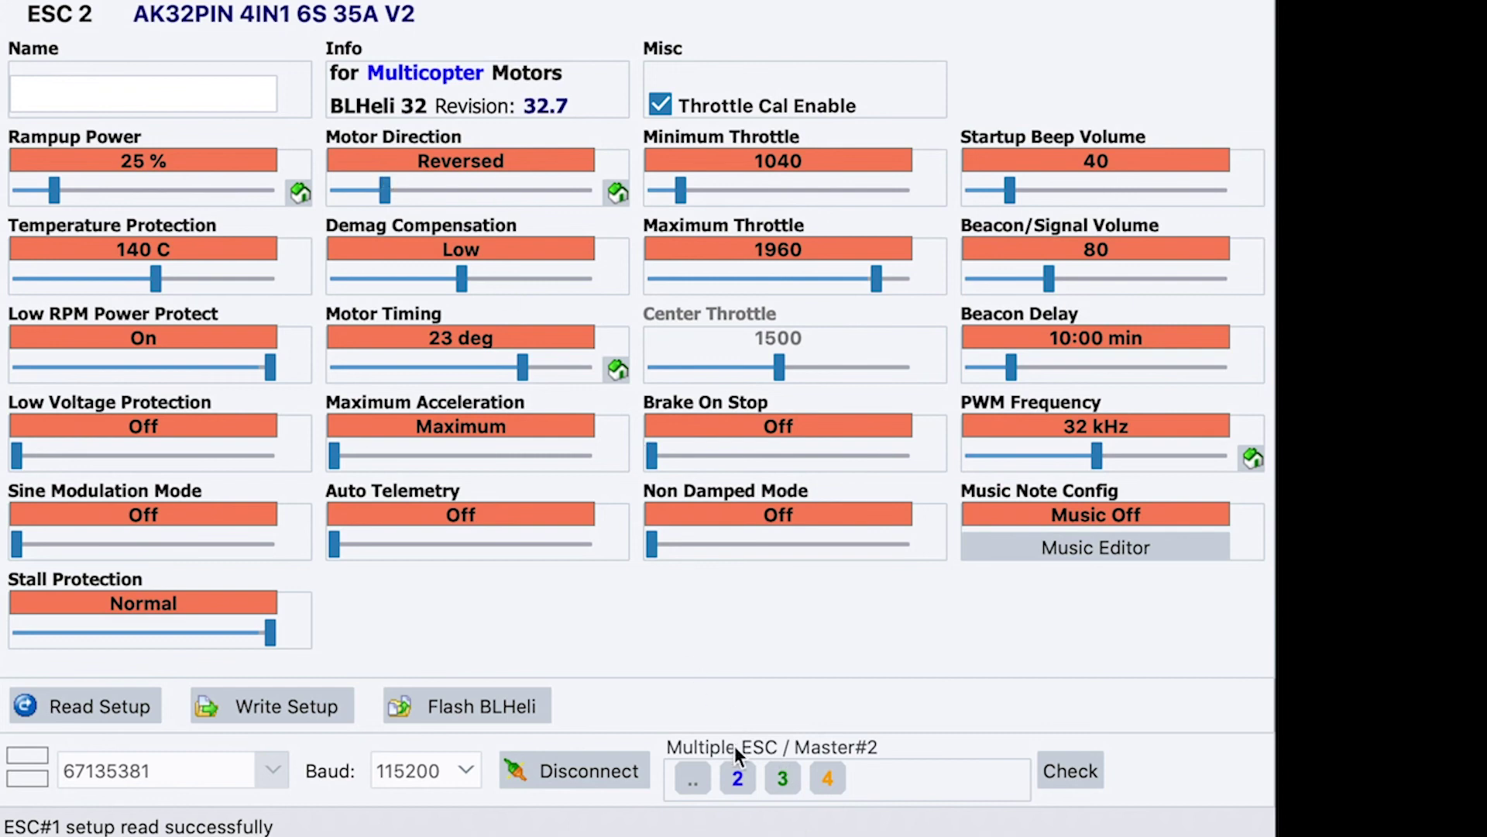
{"action": "left_click", "coordinate": [737, 776]}
{"action": "left_click", "coordinate": [746, 776]}
{"action": "left_click", "coordinate": [423, 186]}
{"action": "left_click", "coordinate": [509, 189]}
{"action": "left_click", "coordinate": [402, 189]}
{"action": "left_click", "coordinate": [402, 189]}
{"action": "left_click", "coordinate": [301, 708]}
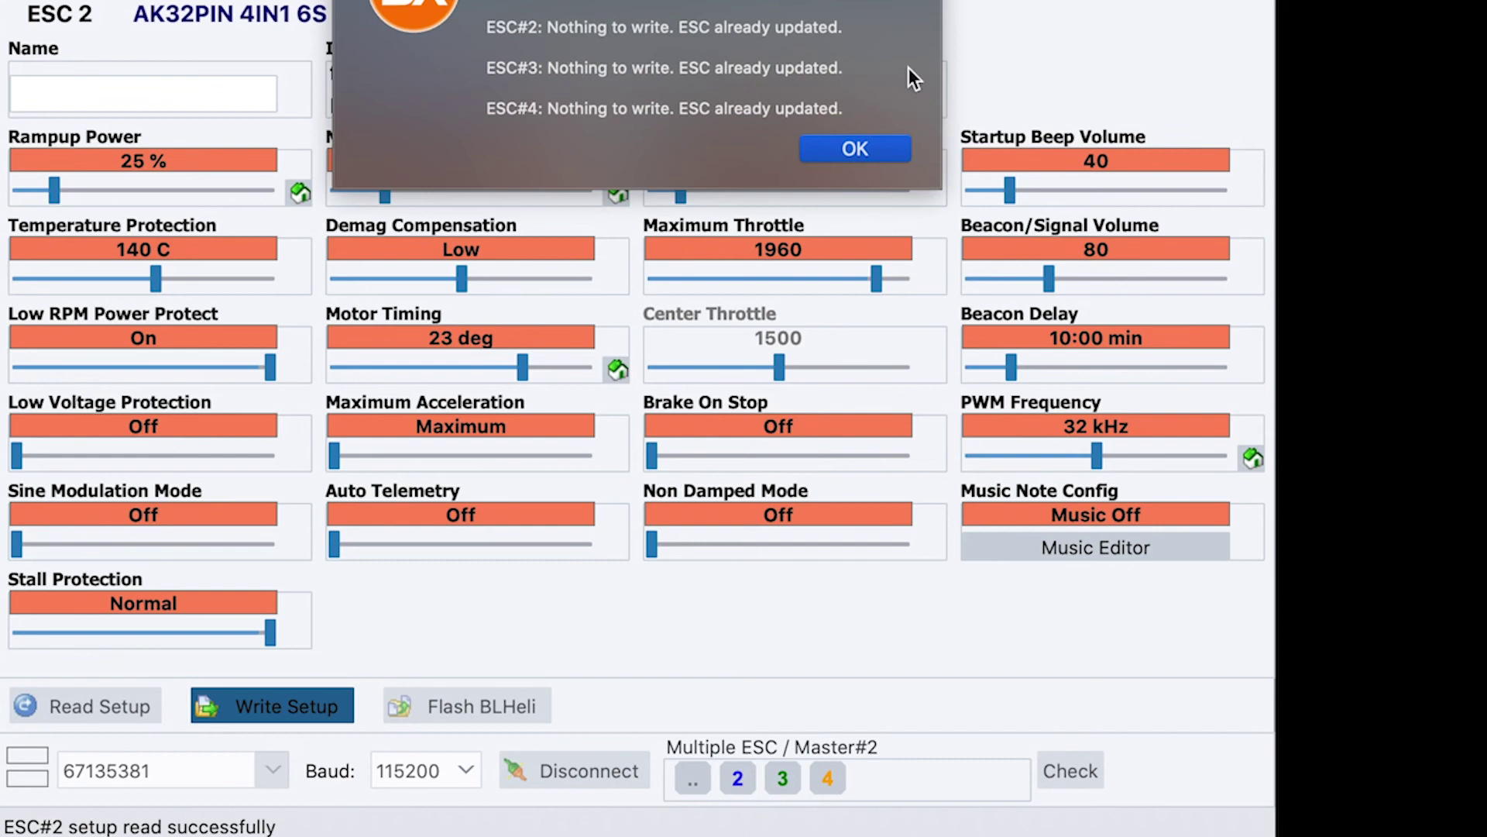
{"action": "left_click", "coordinate": [854, 149]}
- Review ESC 3's setup and the check overview of all four ESCs, and disconnect from the flight controller
{"action": "left_click", "coordinate": [739, 777]}
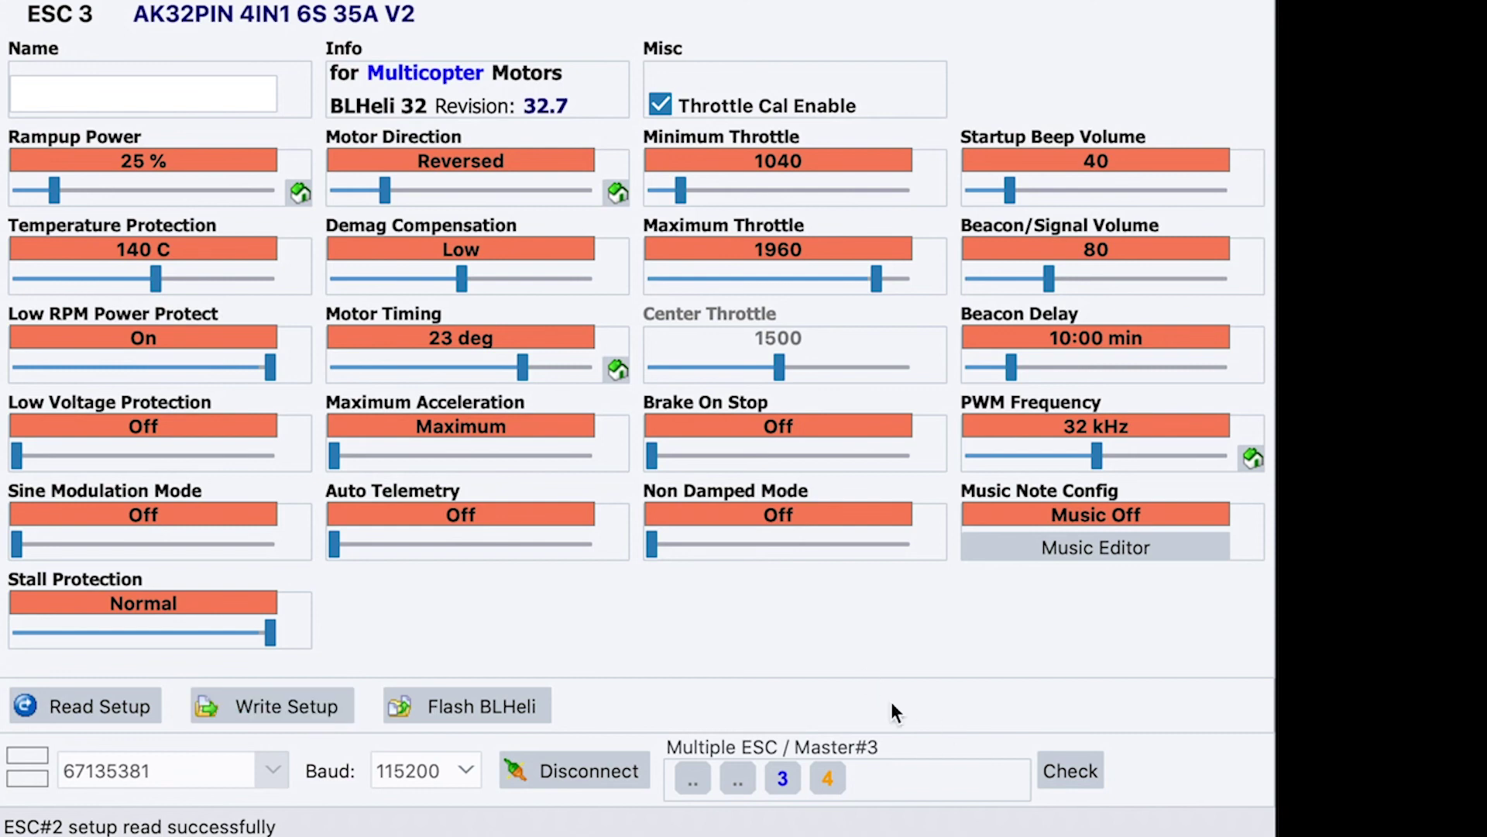
{"action": "left_click", "coordinate": [1070, 769]}
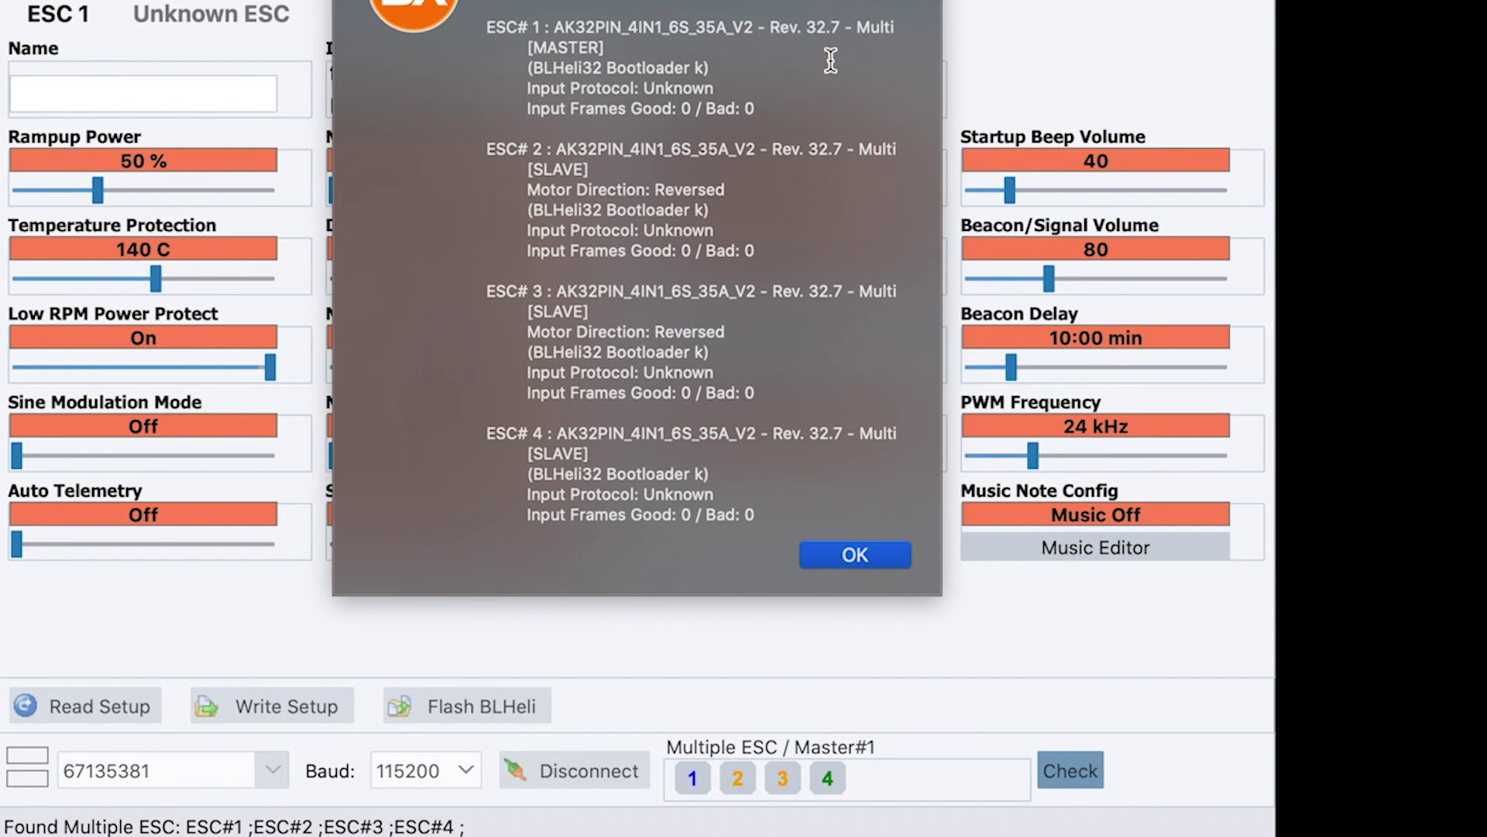
{"action": "left_click", "coordinate": [852, 552]}
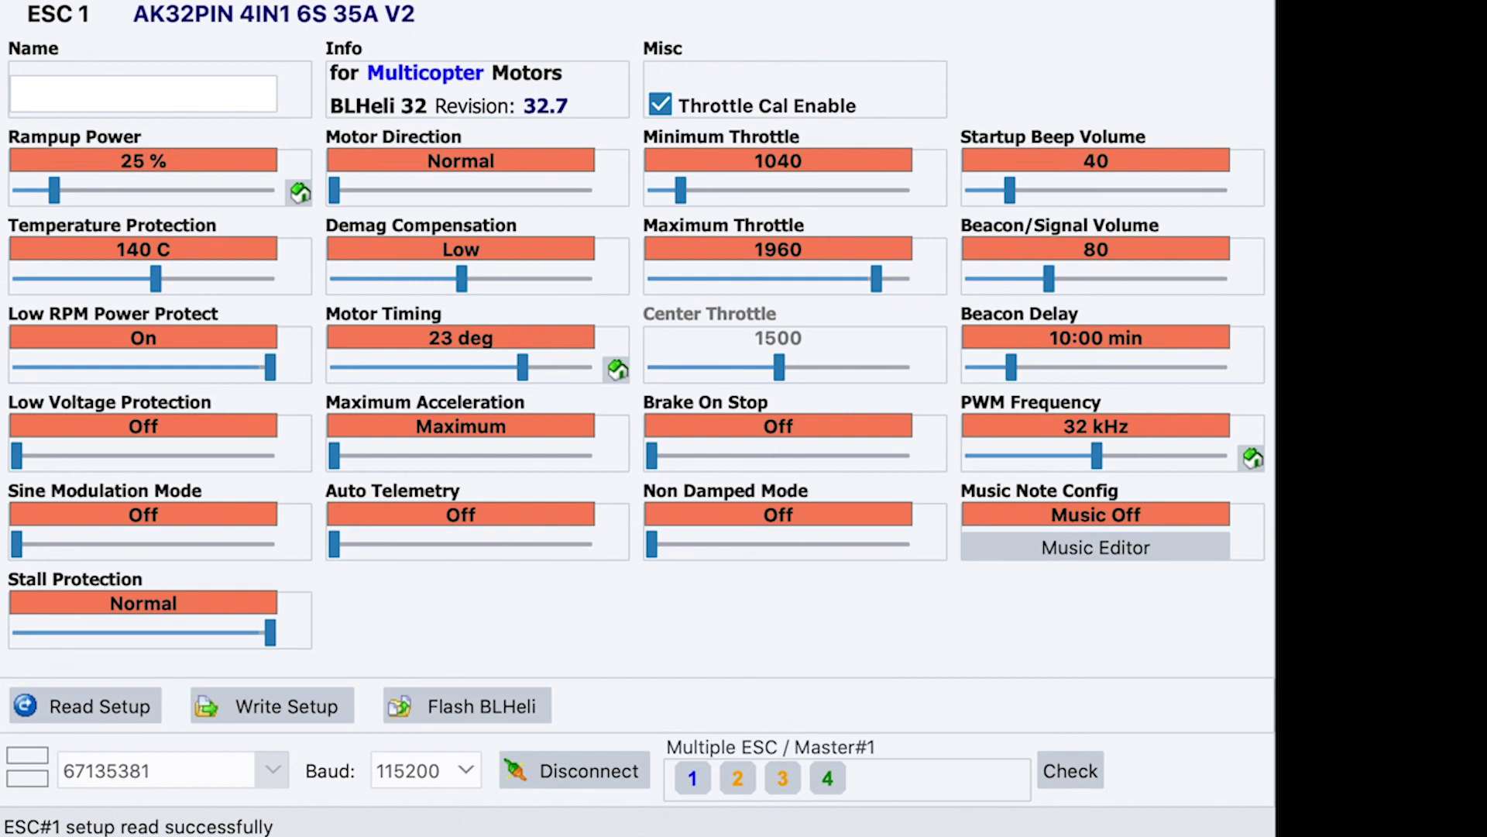
{"action": "left_click", "coordinate": [607, 772]}
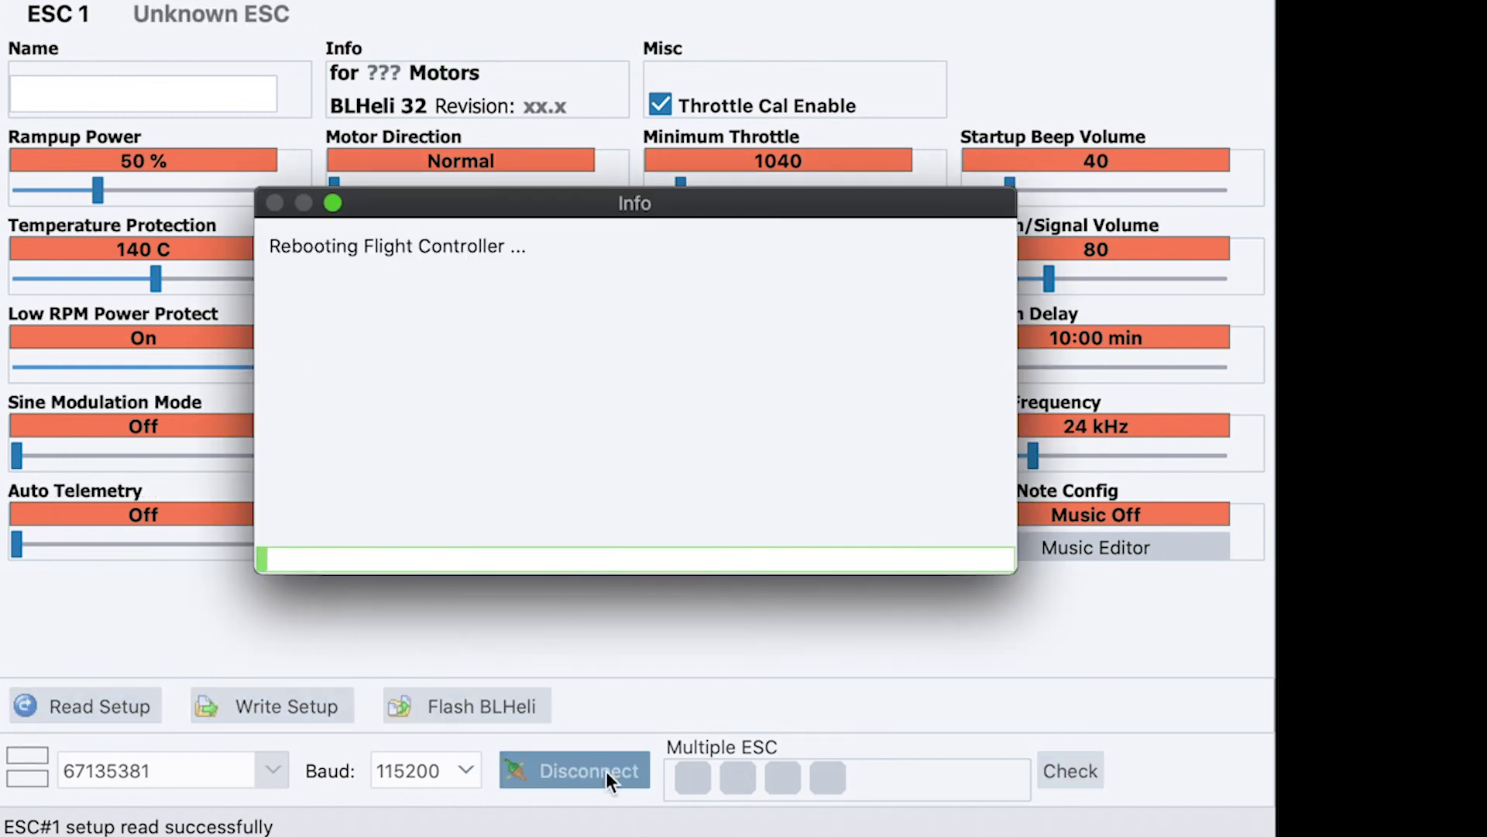